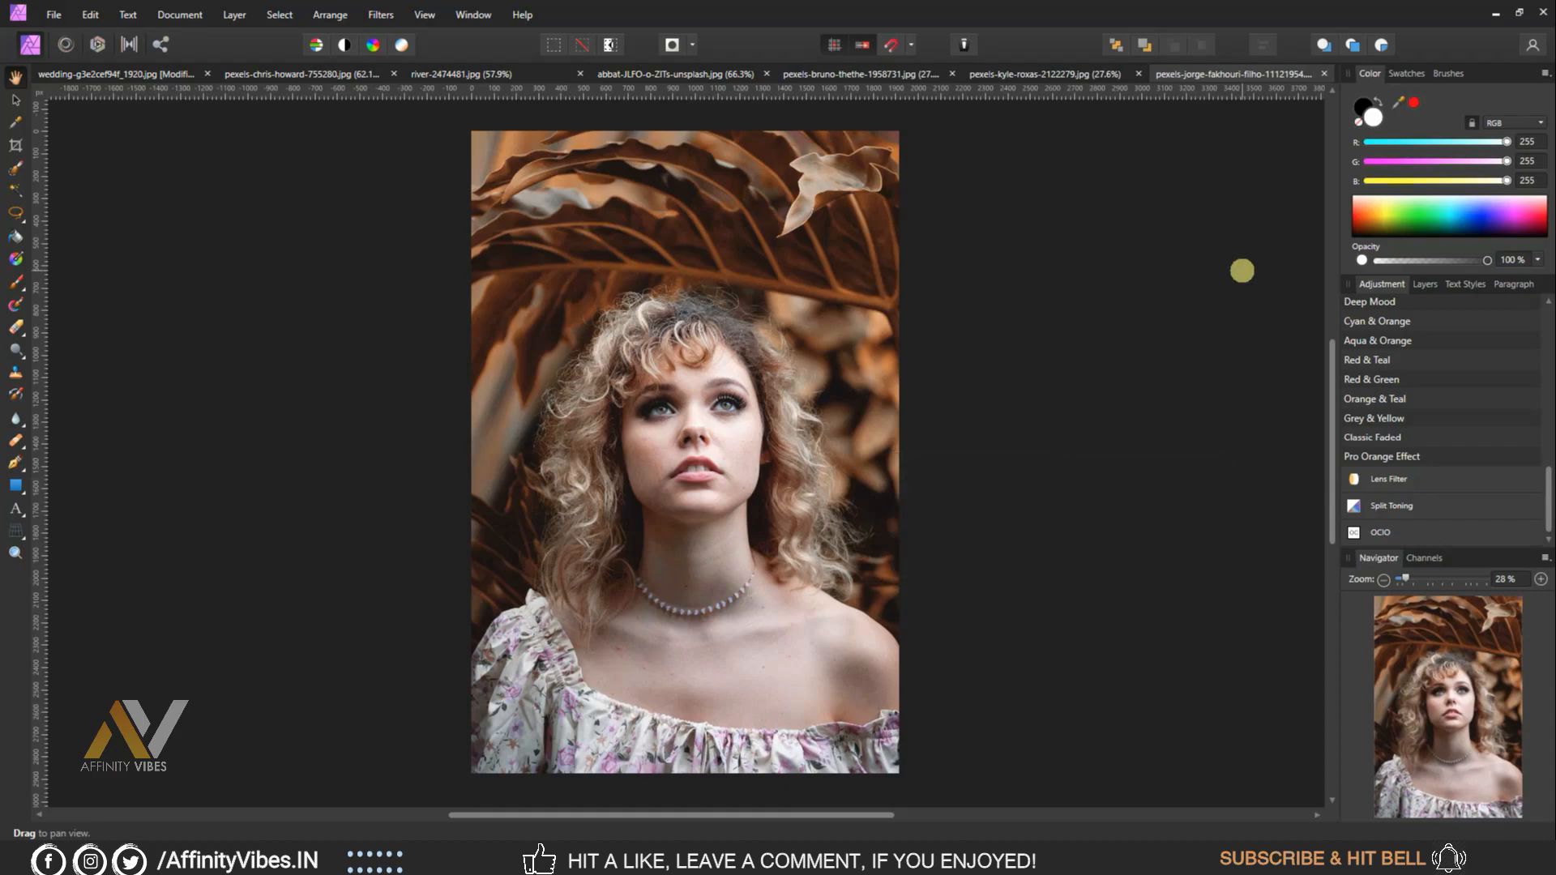
Paste the LUT adjustment from the curly-haired woman's portrait into the photo of the woman standing before the pine forest
key("ctrl+plus")
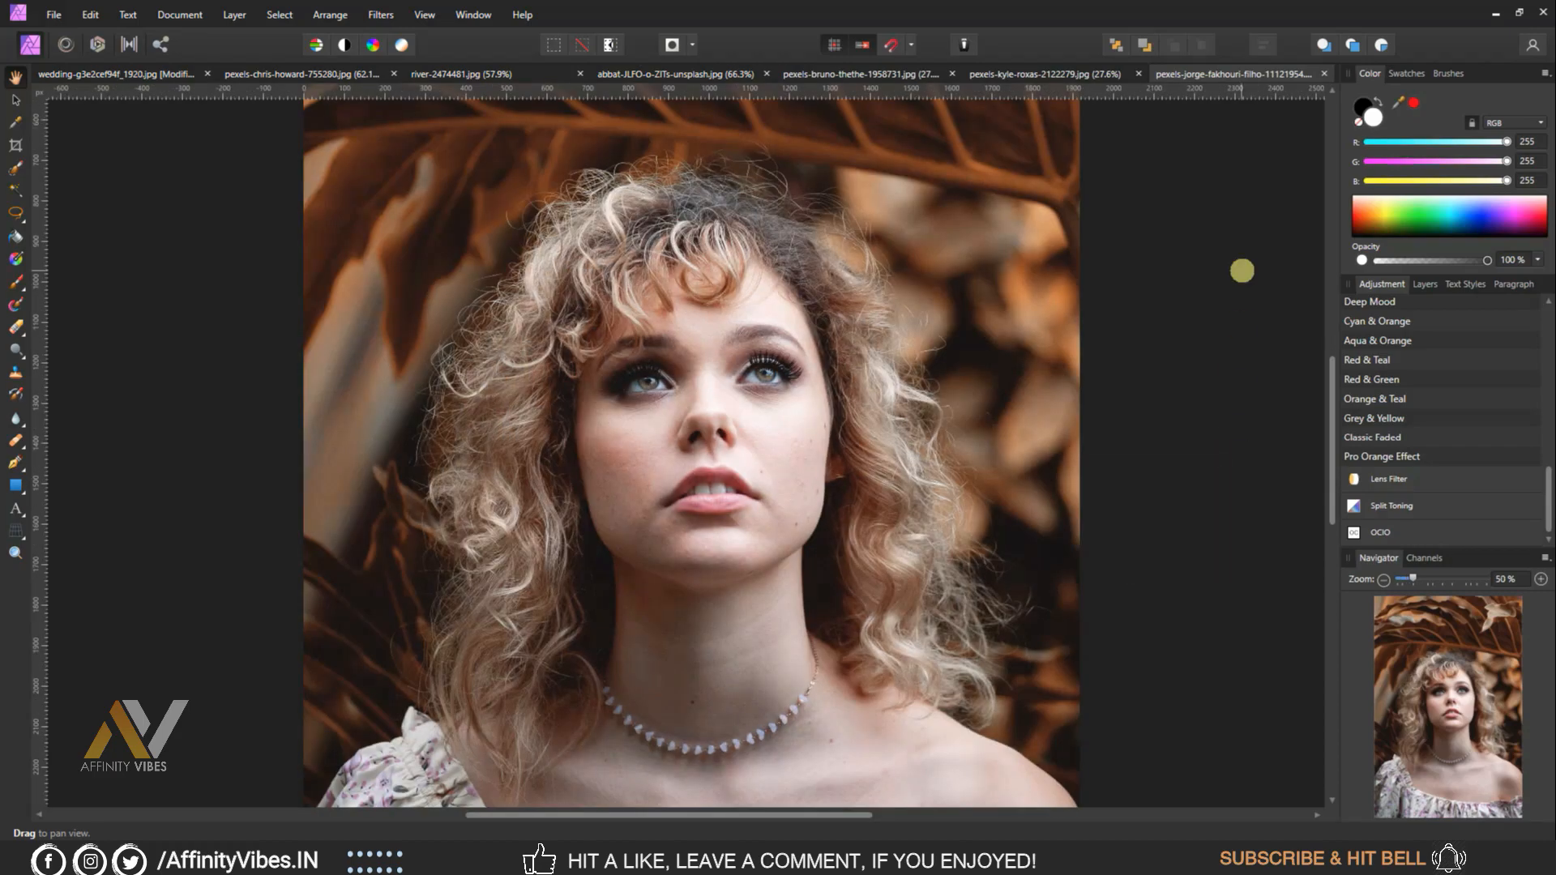
scroll(1243, 270, "up", 4)
scroll(1243, 270, "down", 3)
key("ctrl+0")
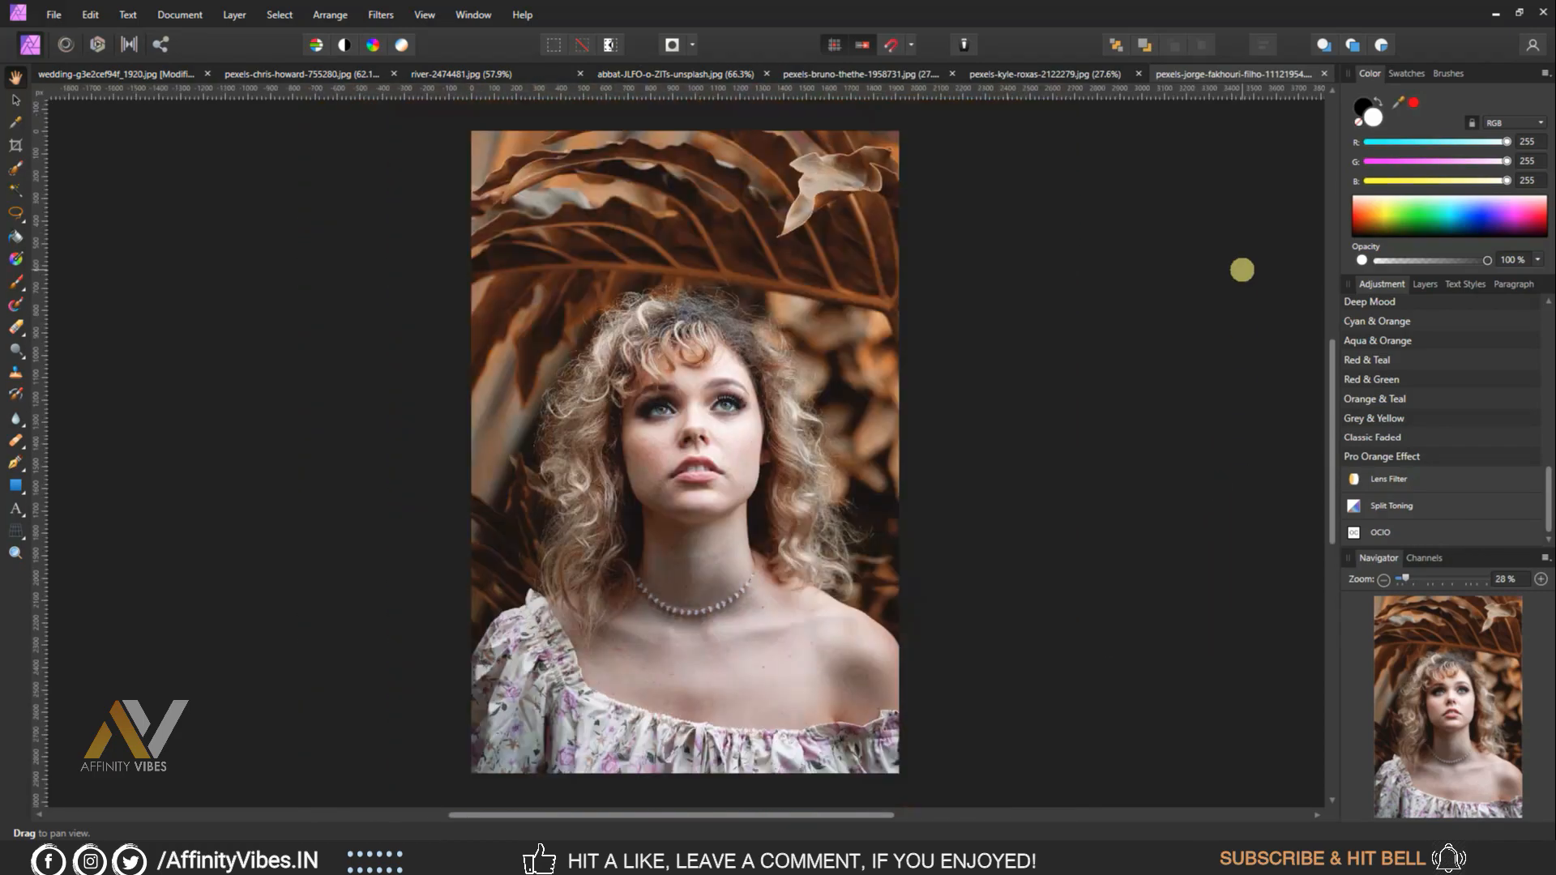
left_click(1425, 284)
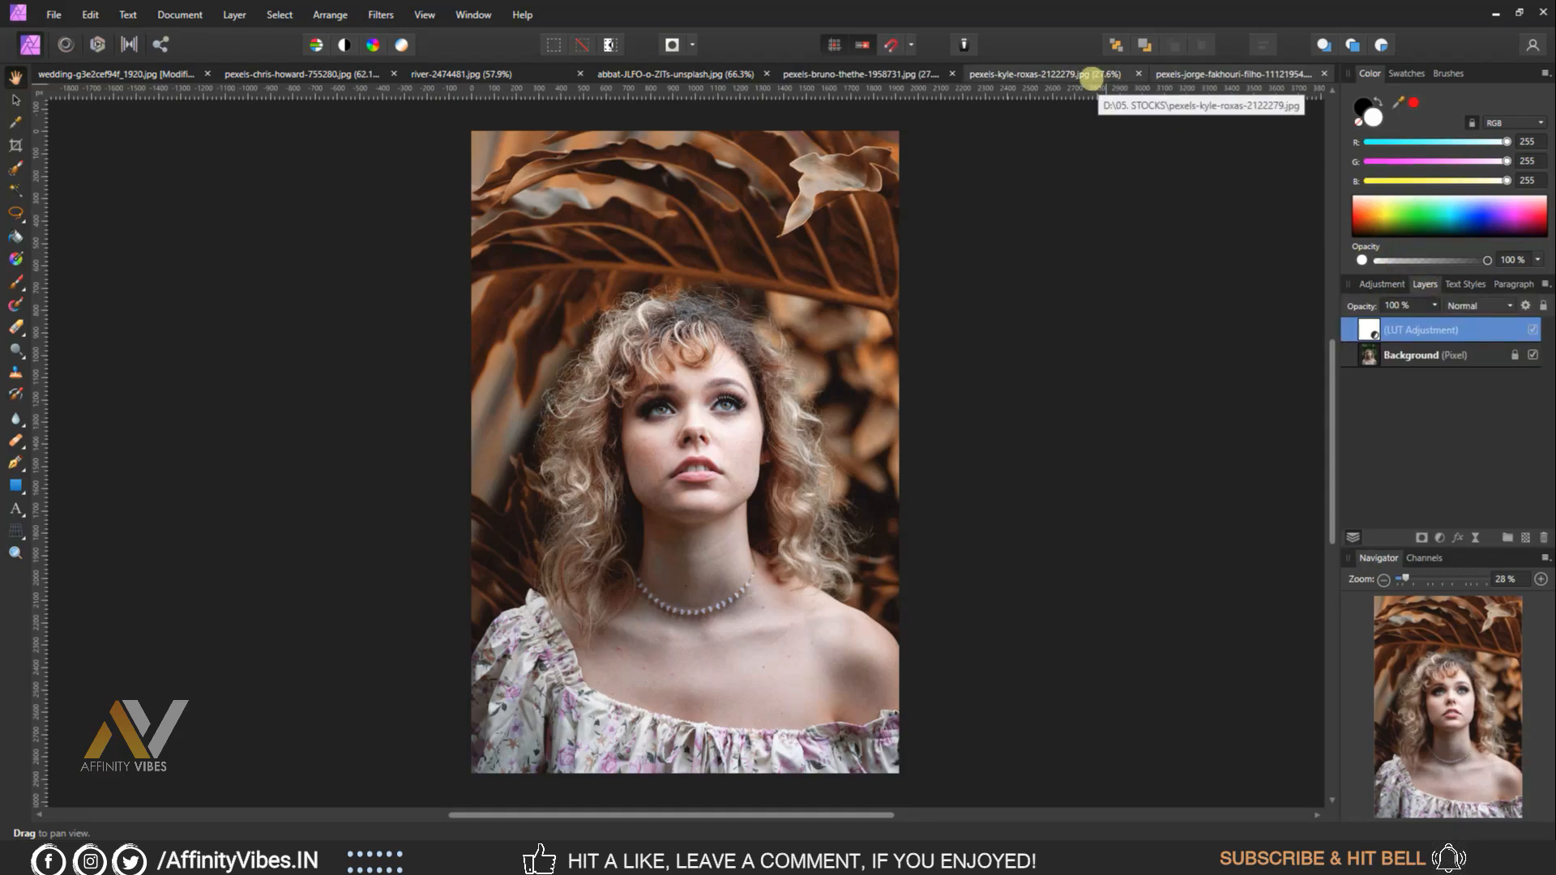
left_click(1092, 77)
key("ctrl+v")
key("ctrl+plus")
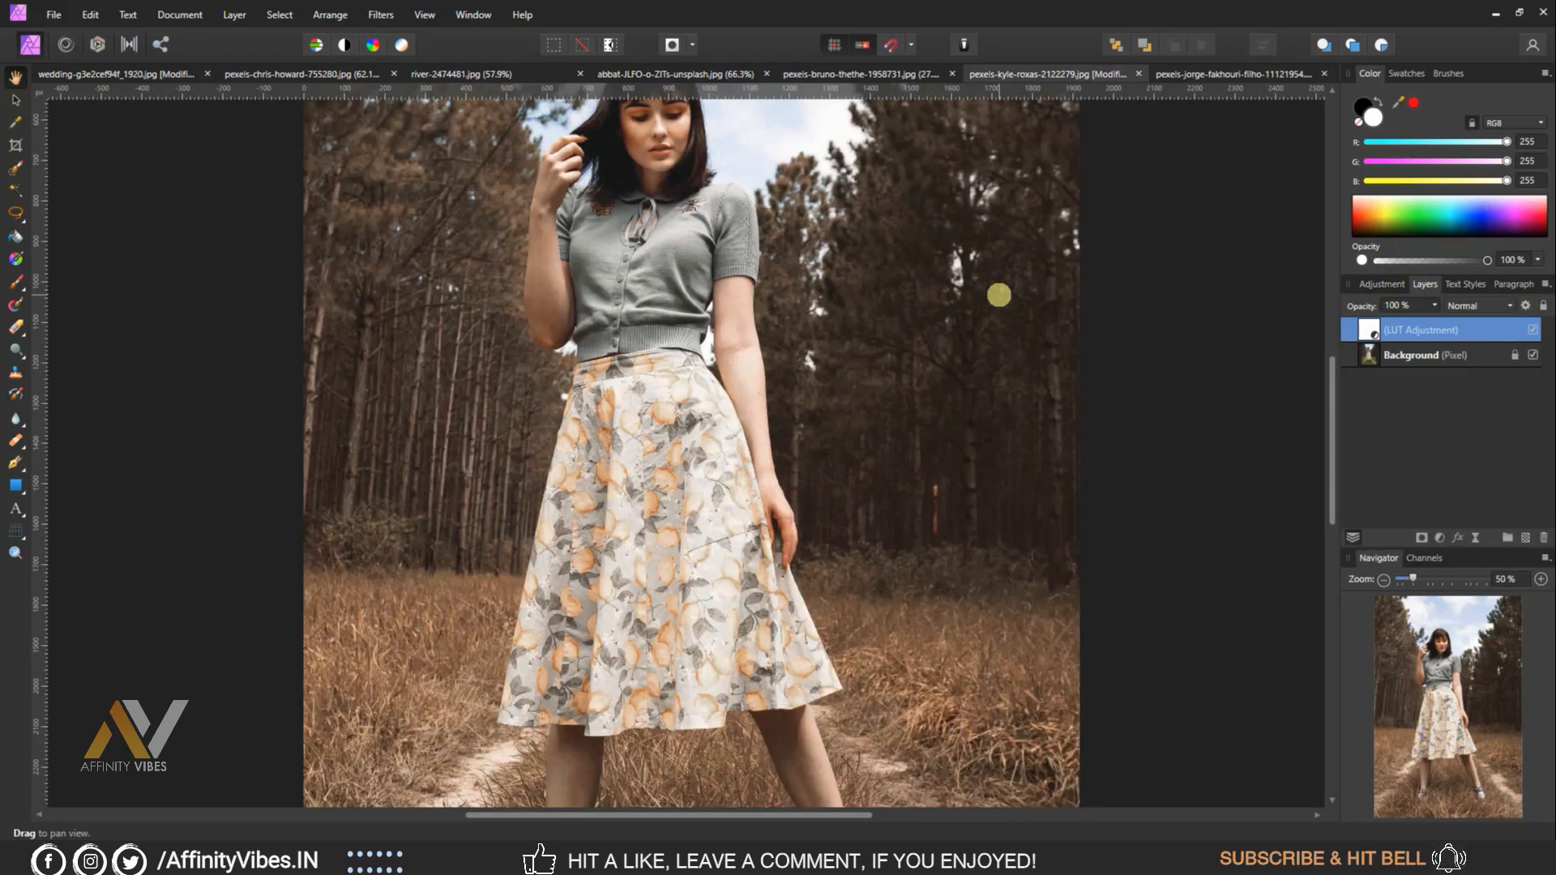
scroll(999, 295, "up", 2)
Paste the same LUT adjustment into the portrait behind palm leaves and the photo of the woman on the park path
left_click(833, 73)
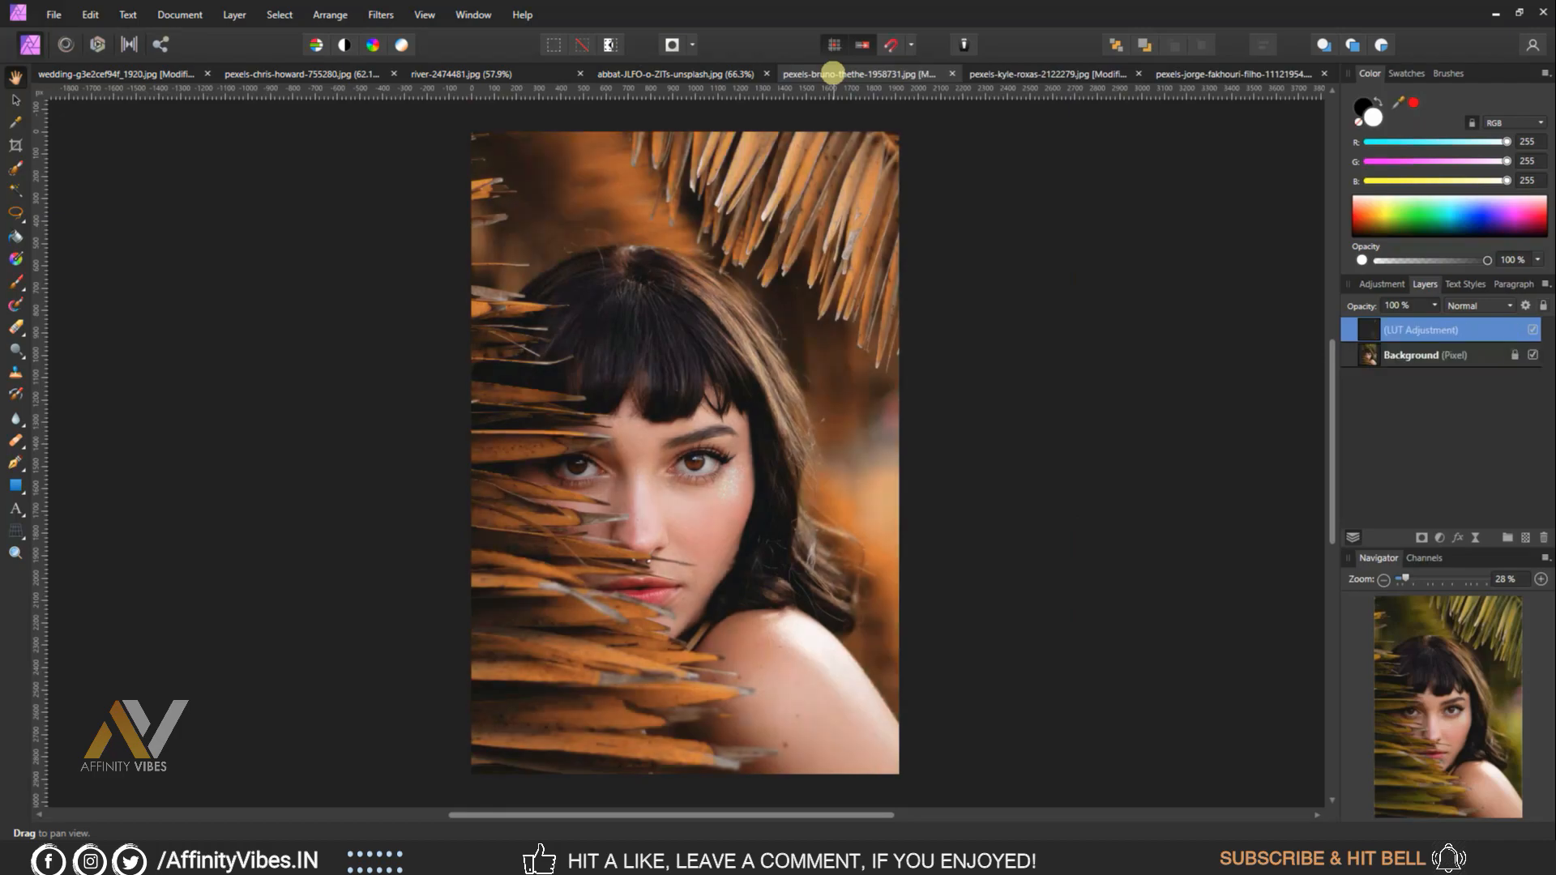
key("ctrl+v")
key("ctrl+plus")
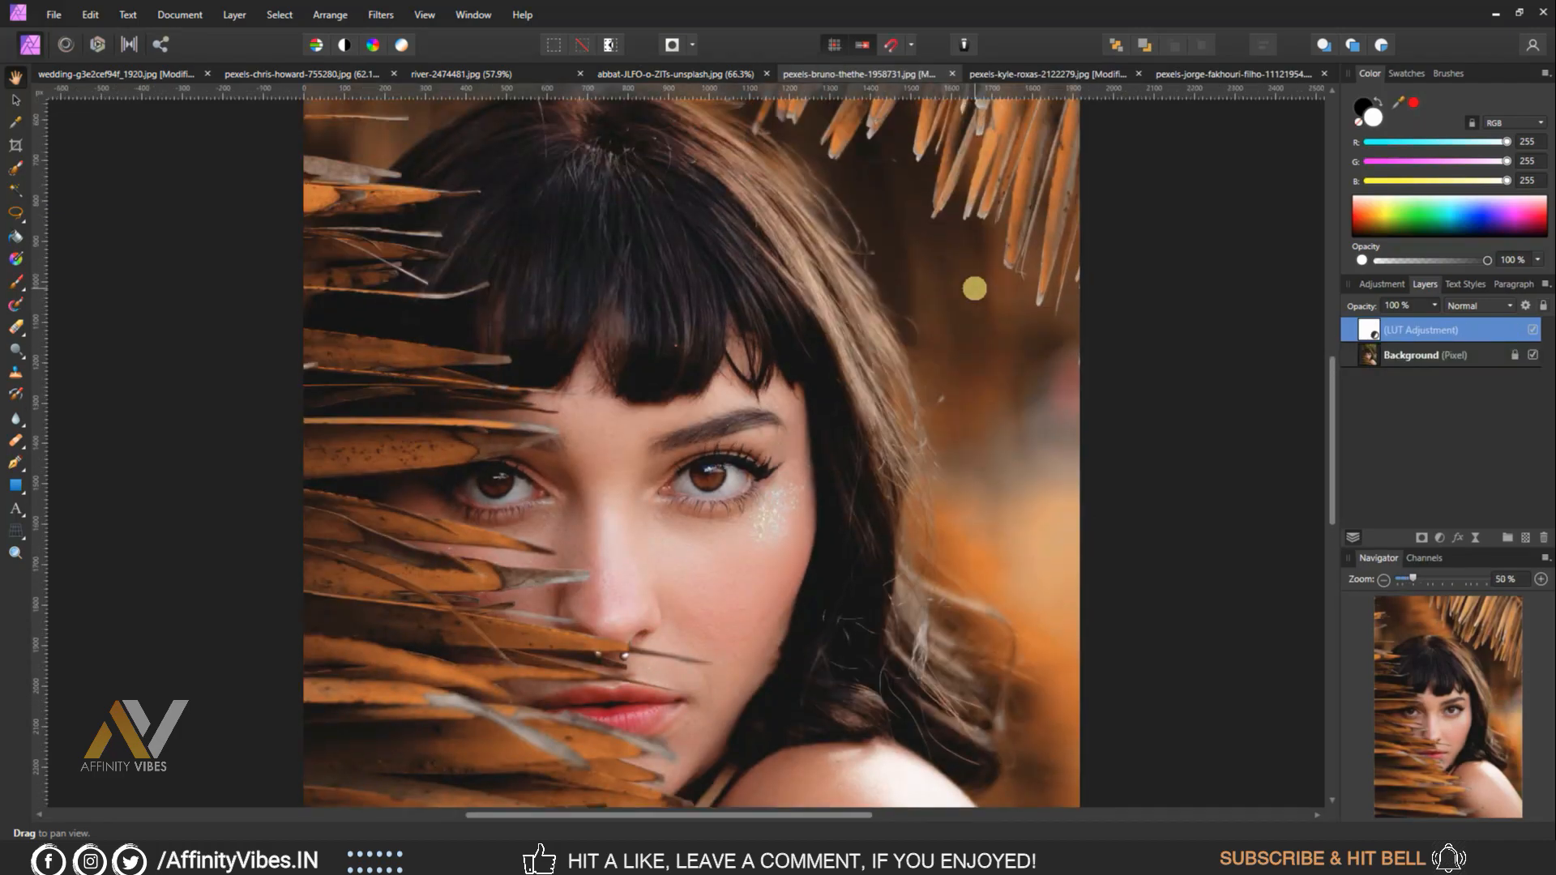
left_click(695, 74)
key("ctrl+v")
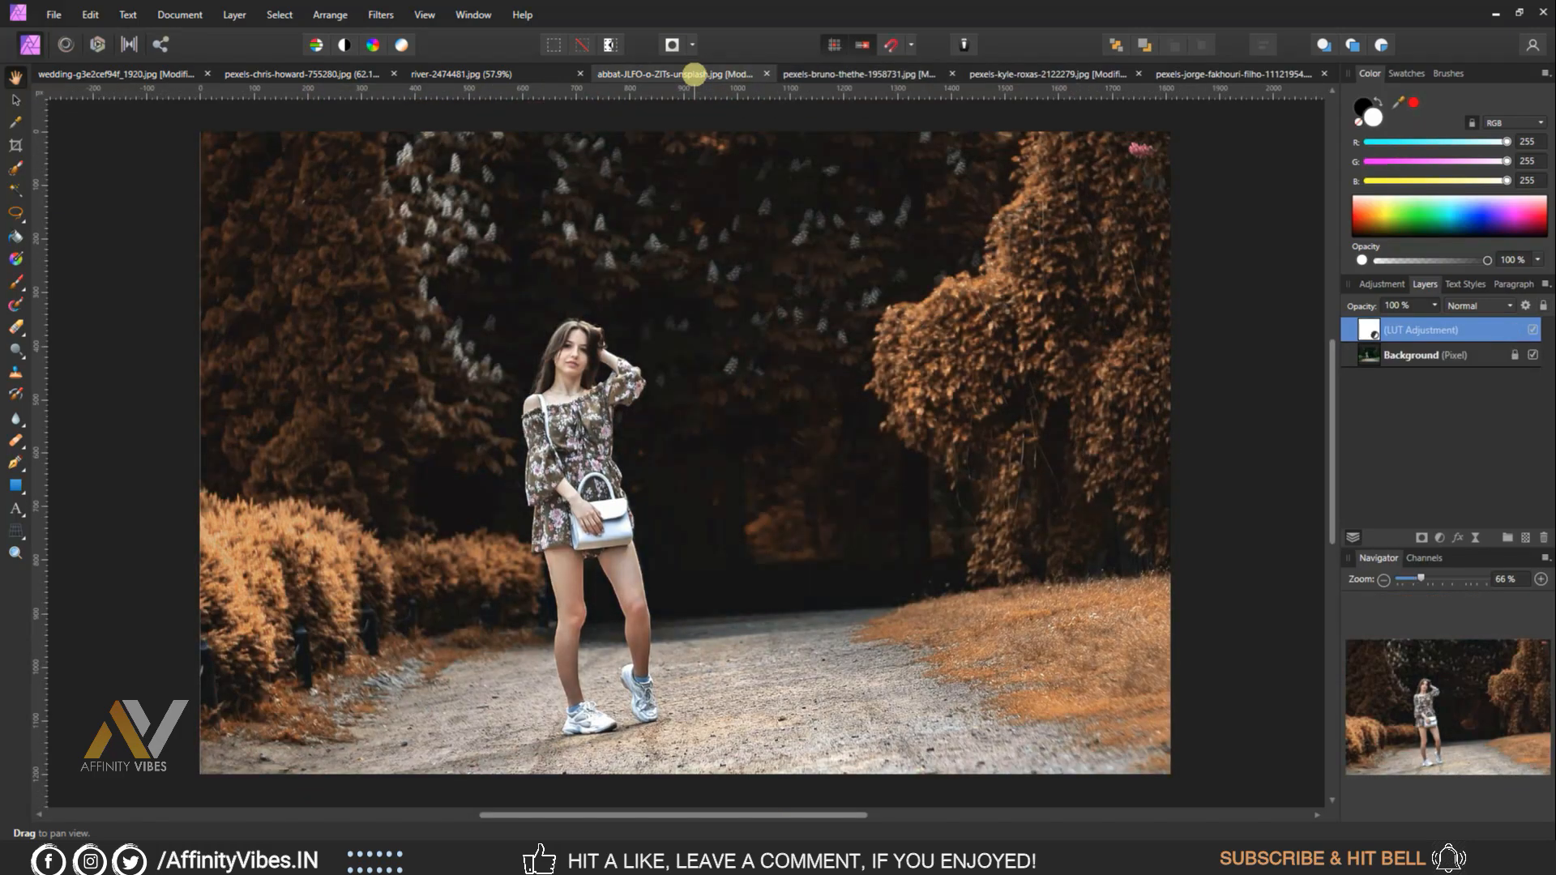
key("ctrl+plus")
Paste the LUT adjustment into river-2474481.jpg and the photo of the smiling woman lying on her side
left_click(512, 71)
key("ctrl+v")
key("ctrl+plus")
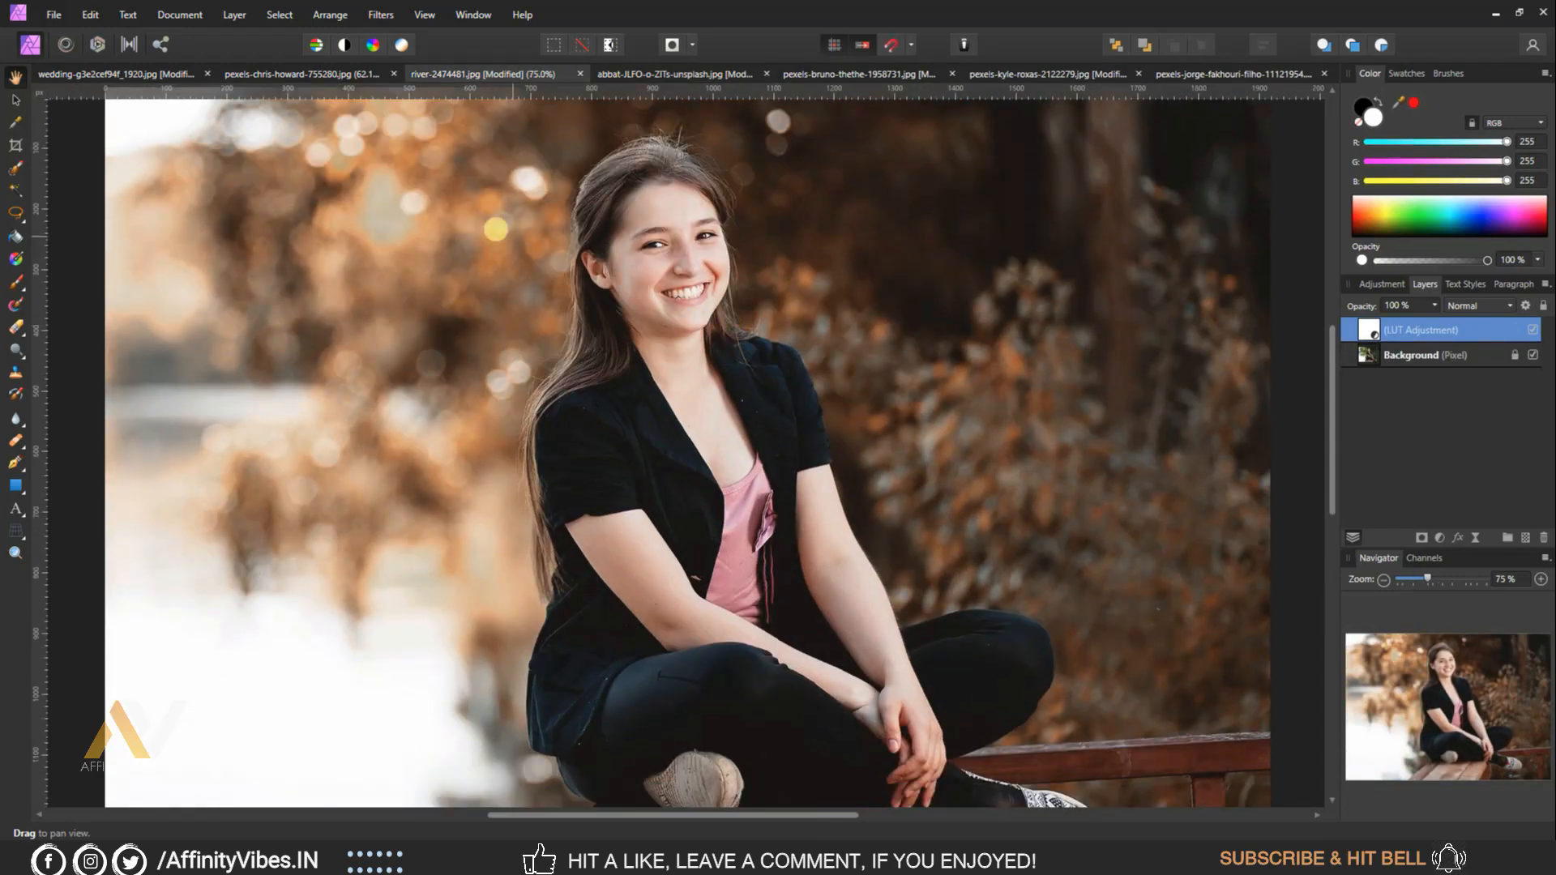
left_click(315, 74)
key("ctrl+v")
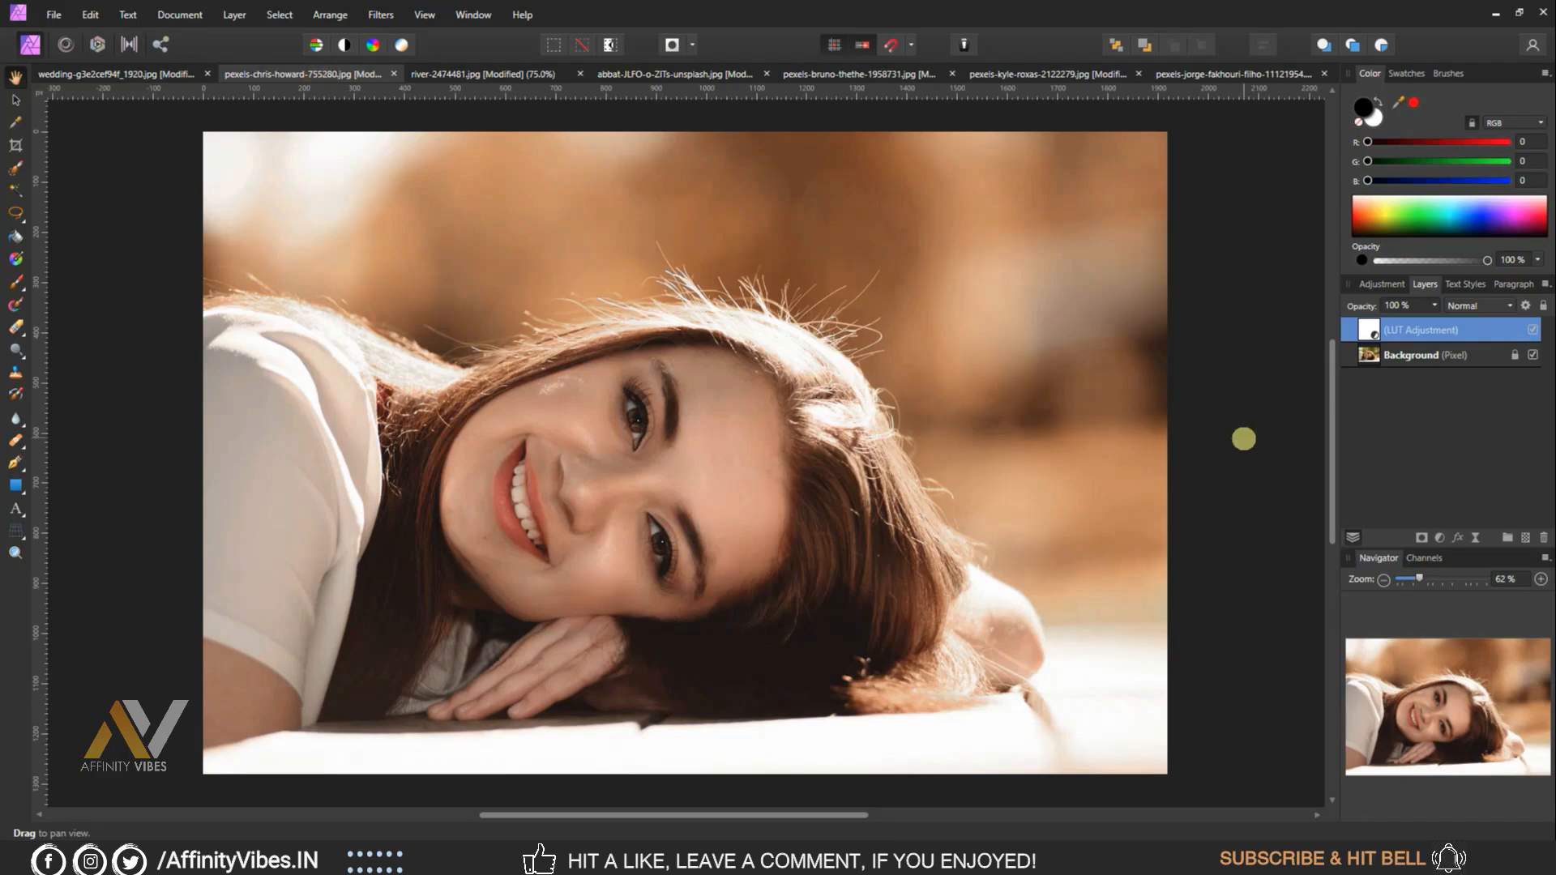
key("ctrl+plus")
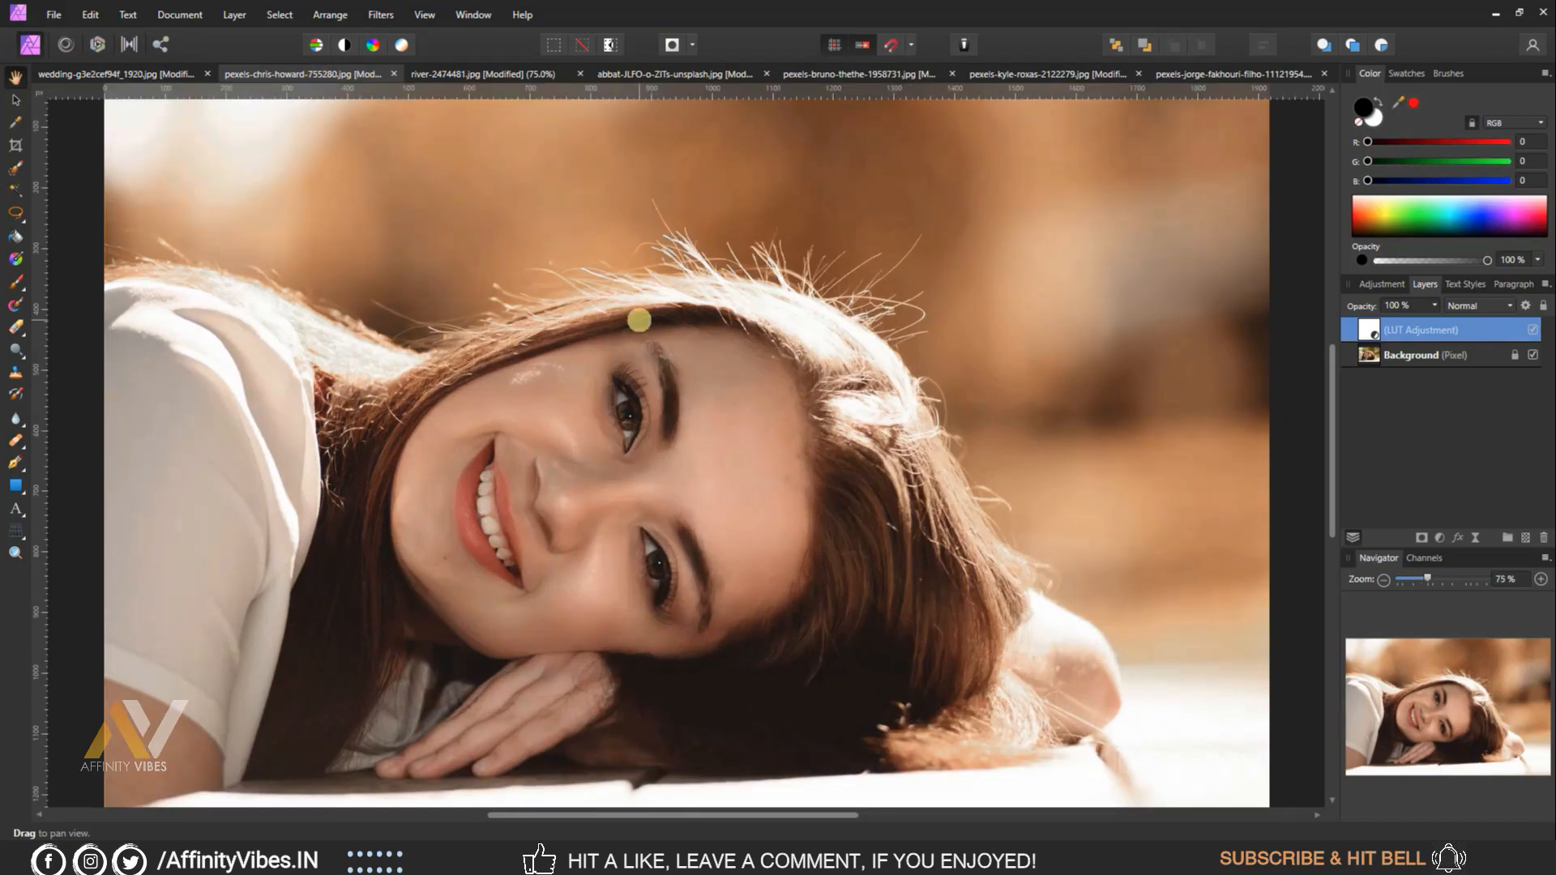
Review the colour grading of the open photos one after another, finishing on the wedding photo
left_click(126, 74)
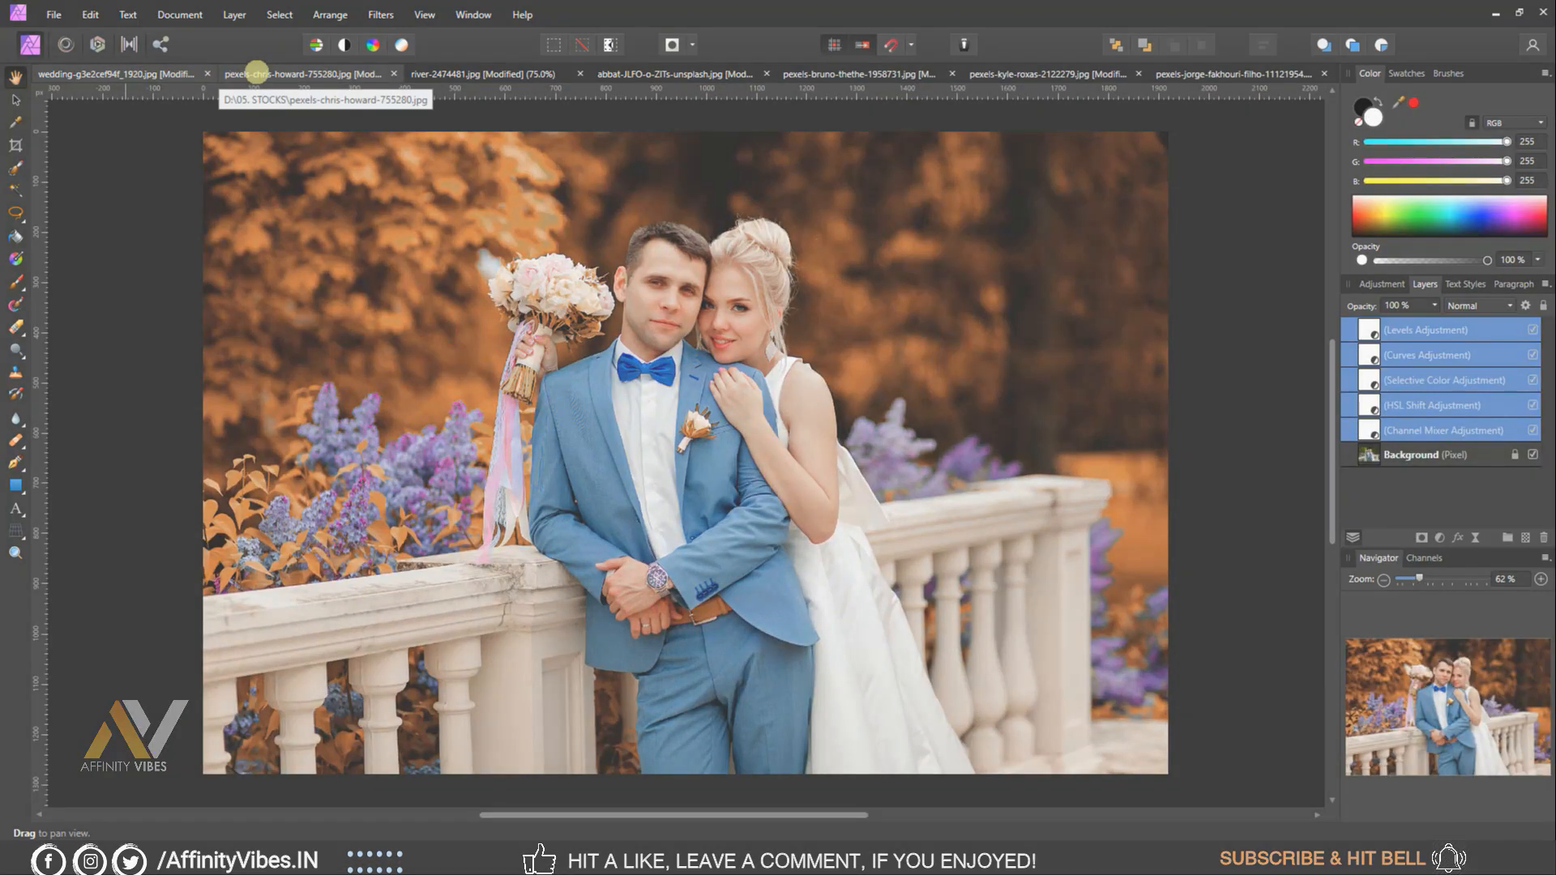
left_click(1167, 75)
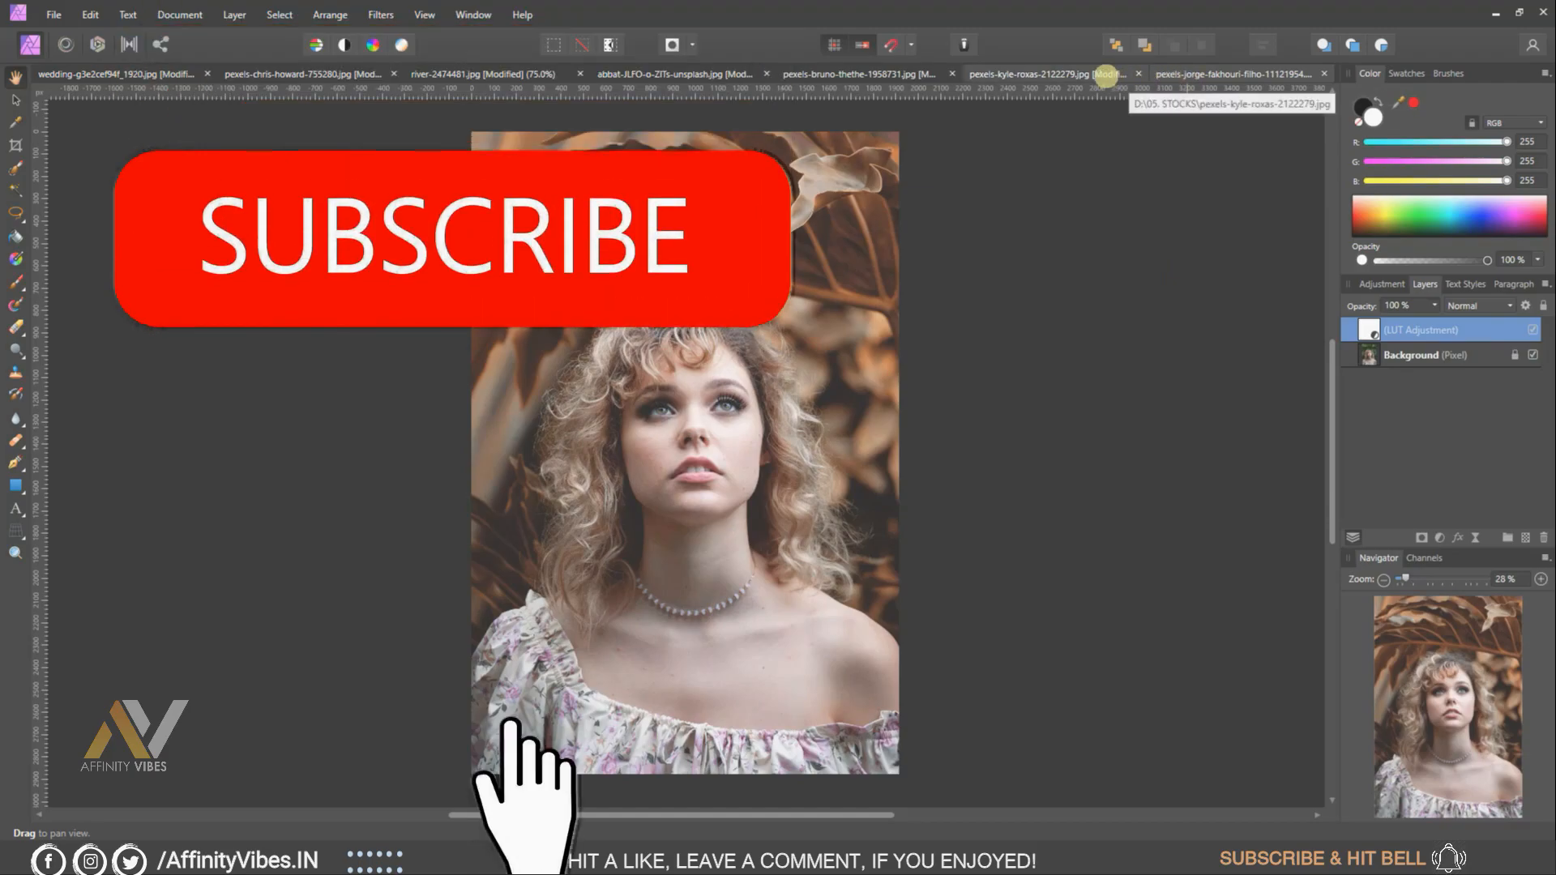
left_click(1104, 73)
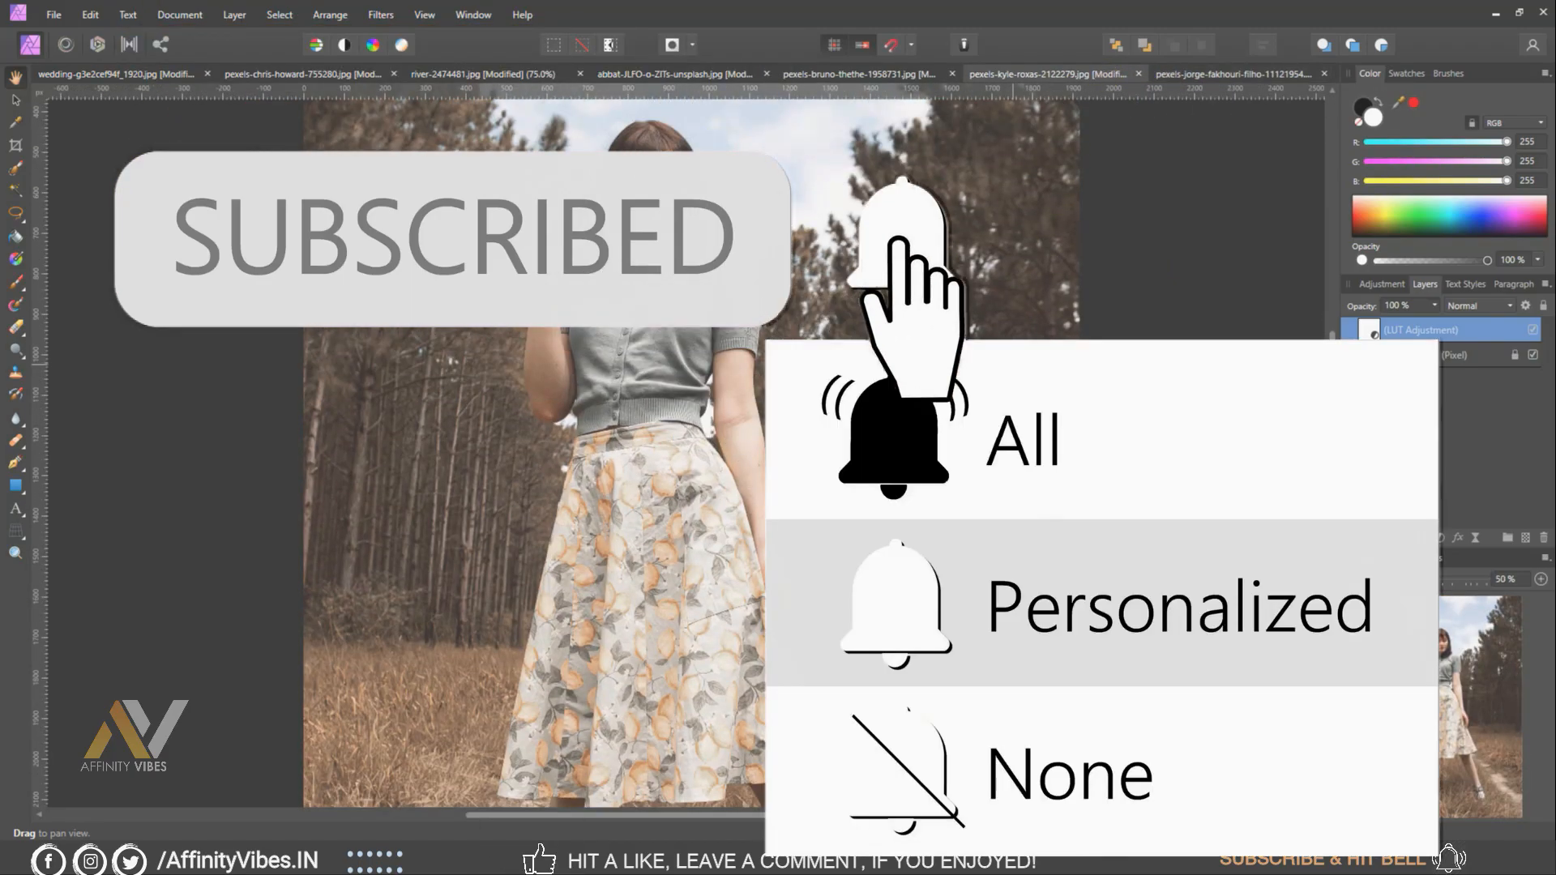
left_click(739, 71)
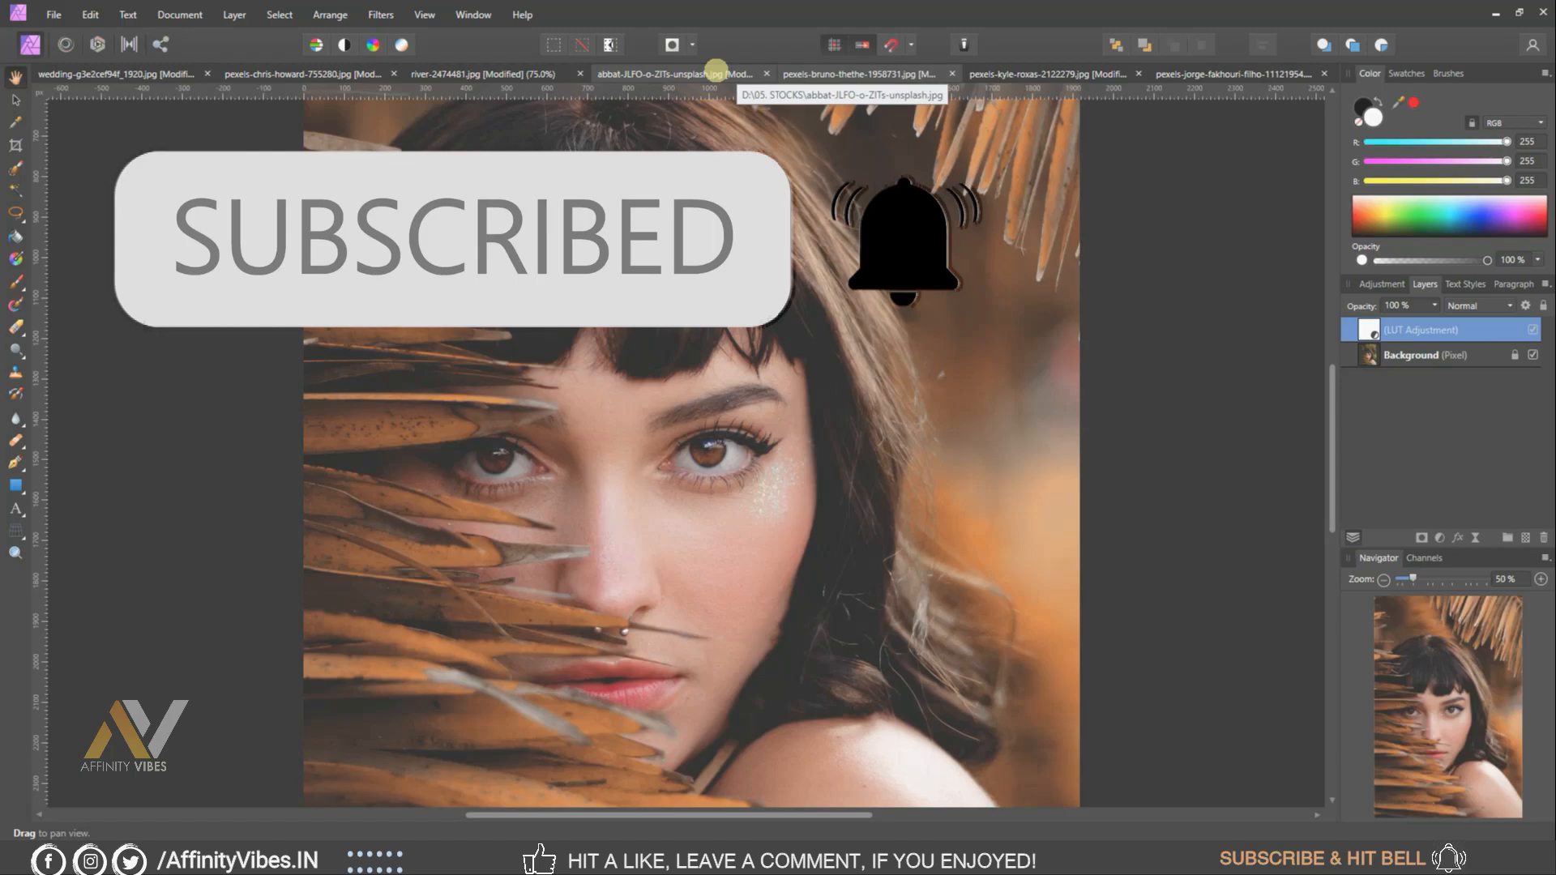
left_click(716, 71)
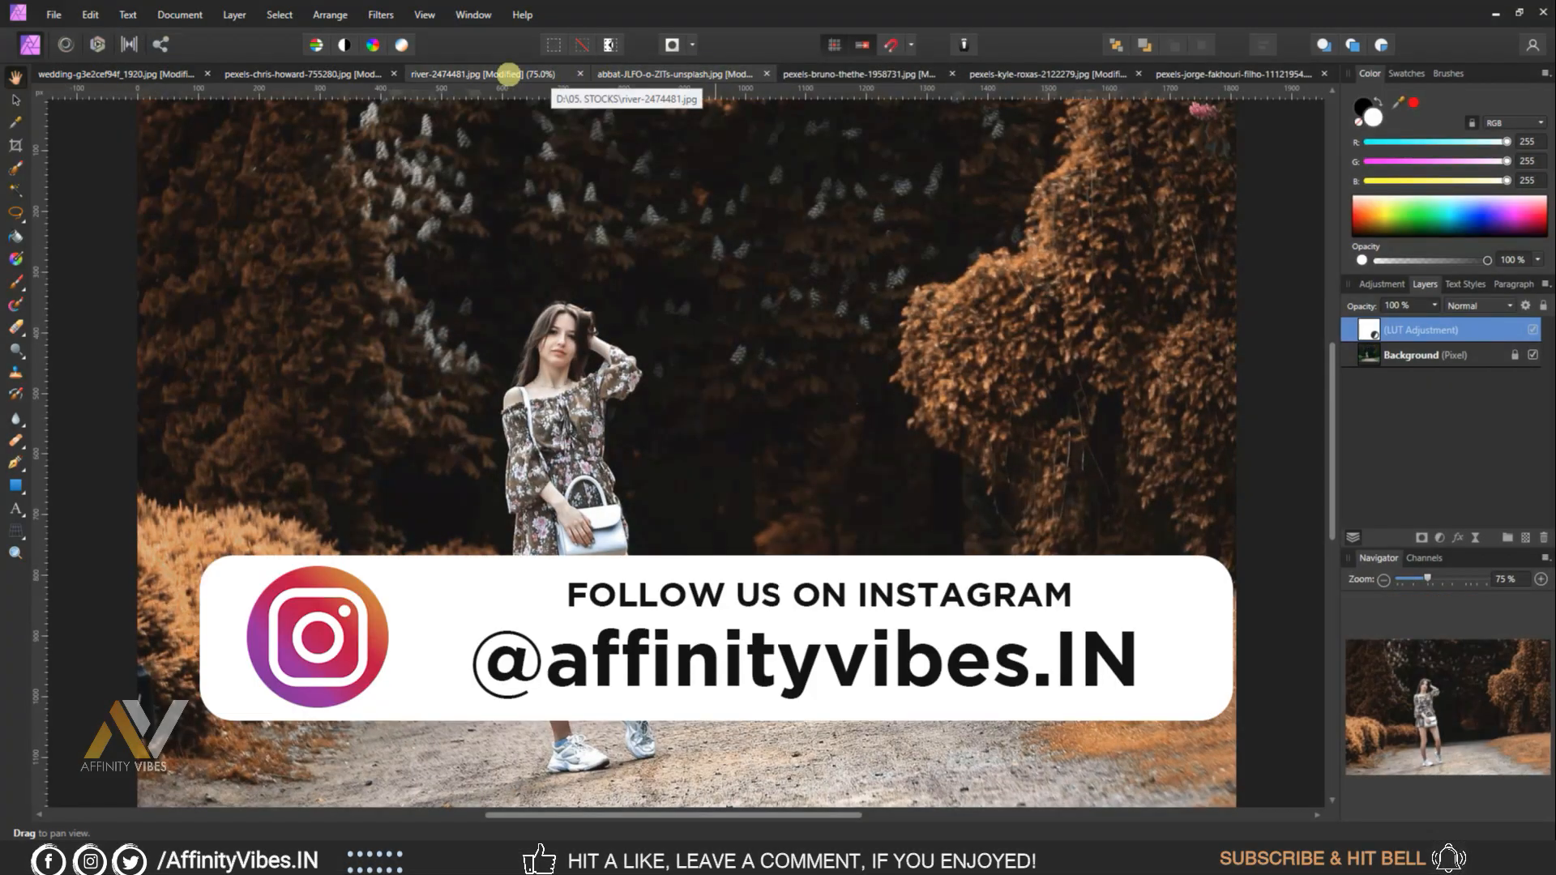
left_click(508, 74)
left_click(330, 72)
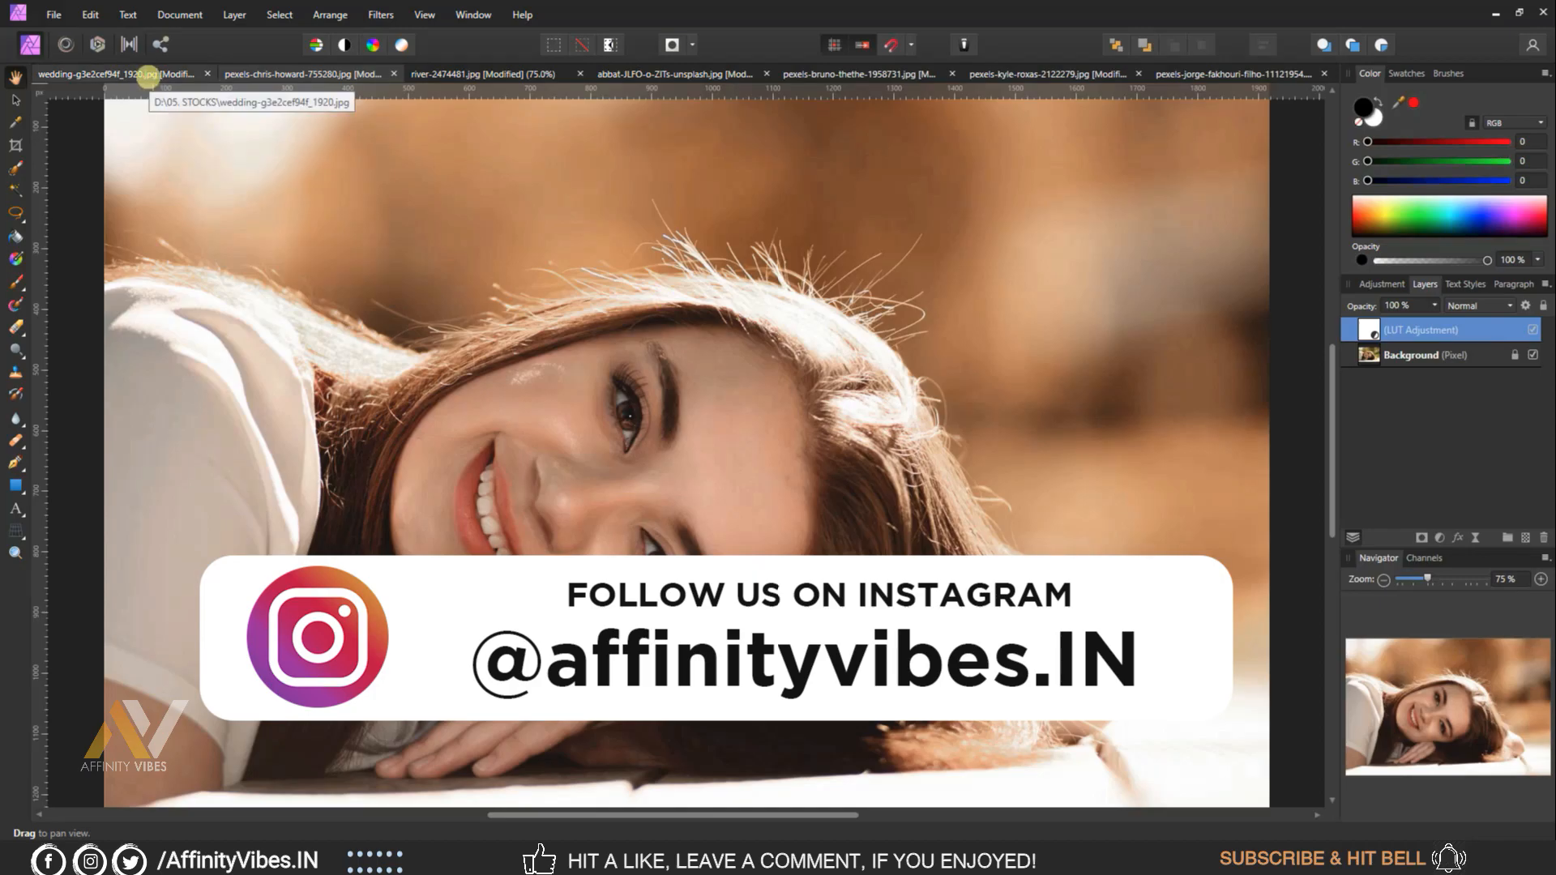
left_click(148, 77)
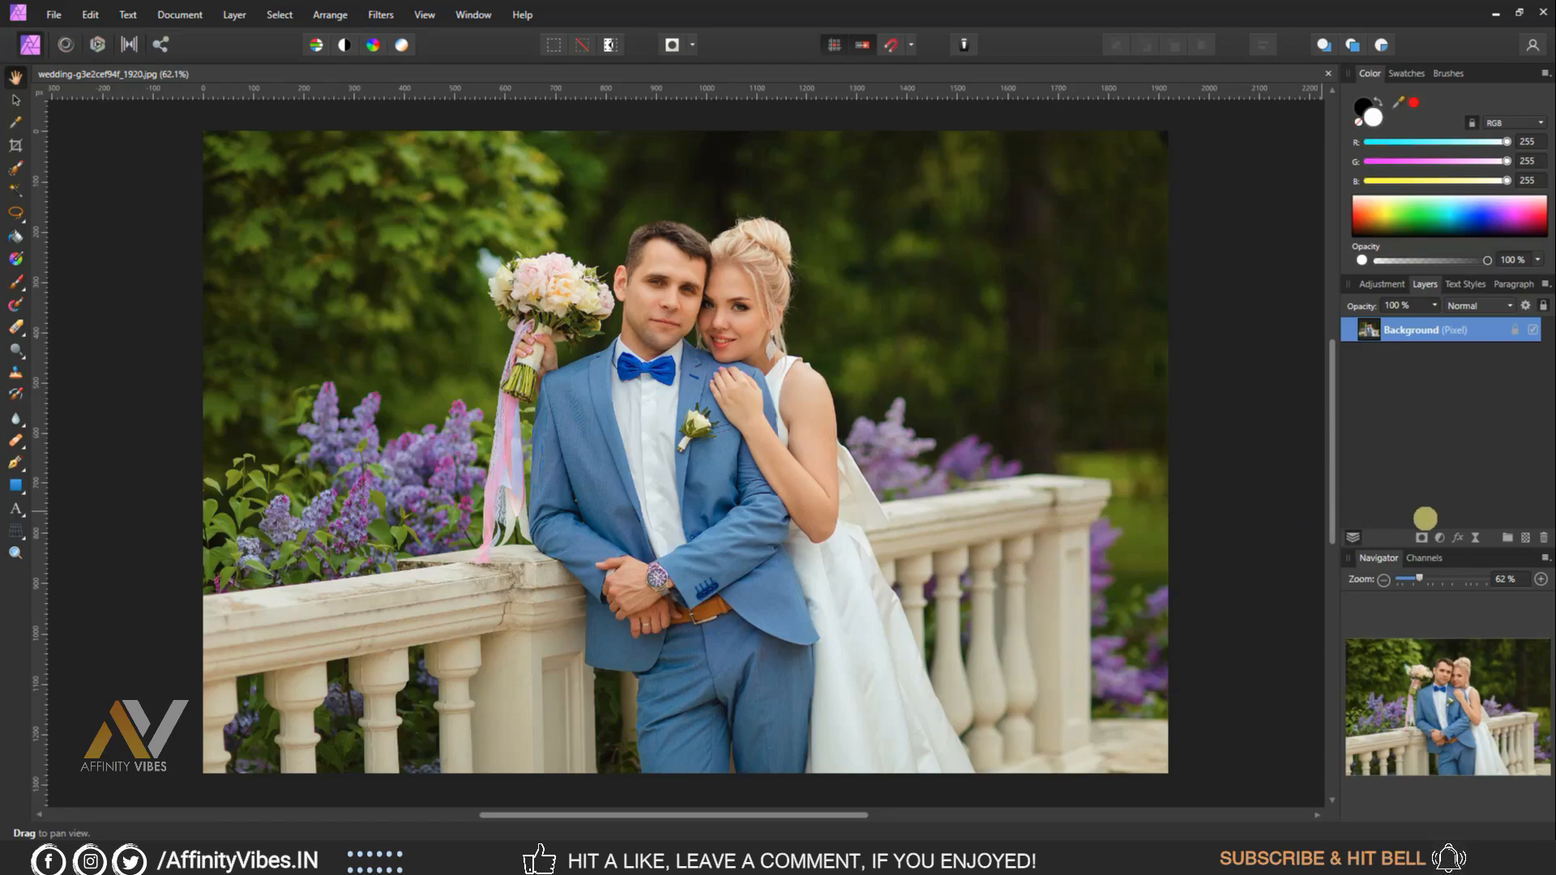
Add a Channel Mixer adjustment to the wedding photo and set Red to 0% for the Red output channel
left_click(1440, 538)
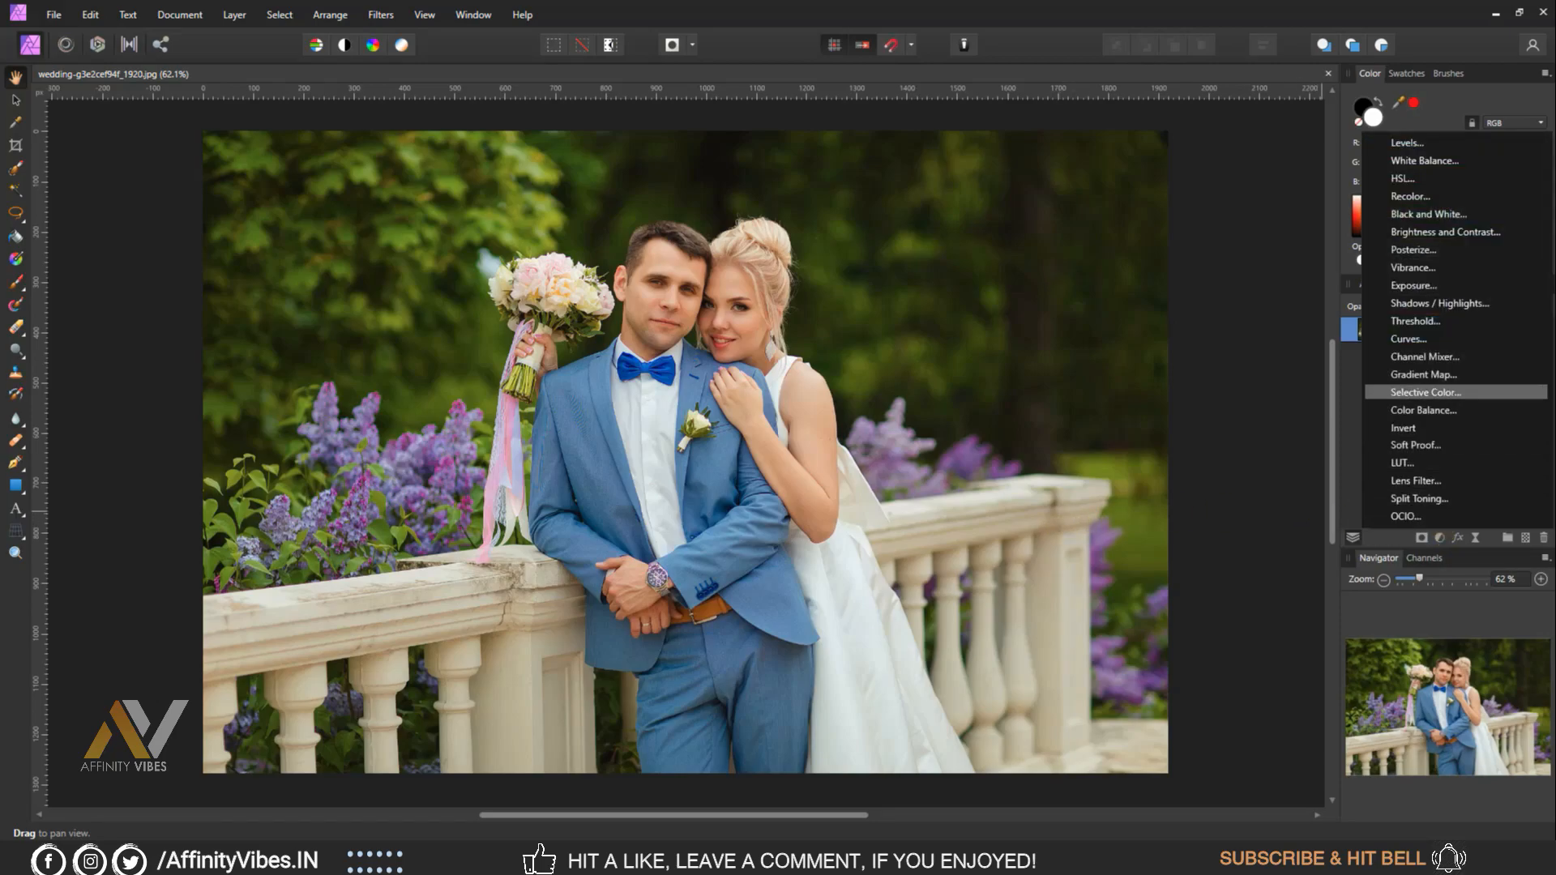
left_click(1461, 358)
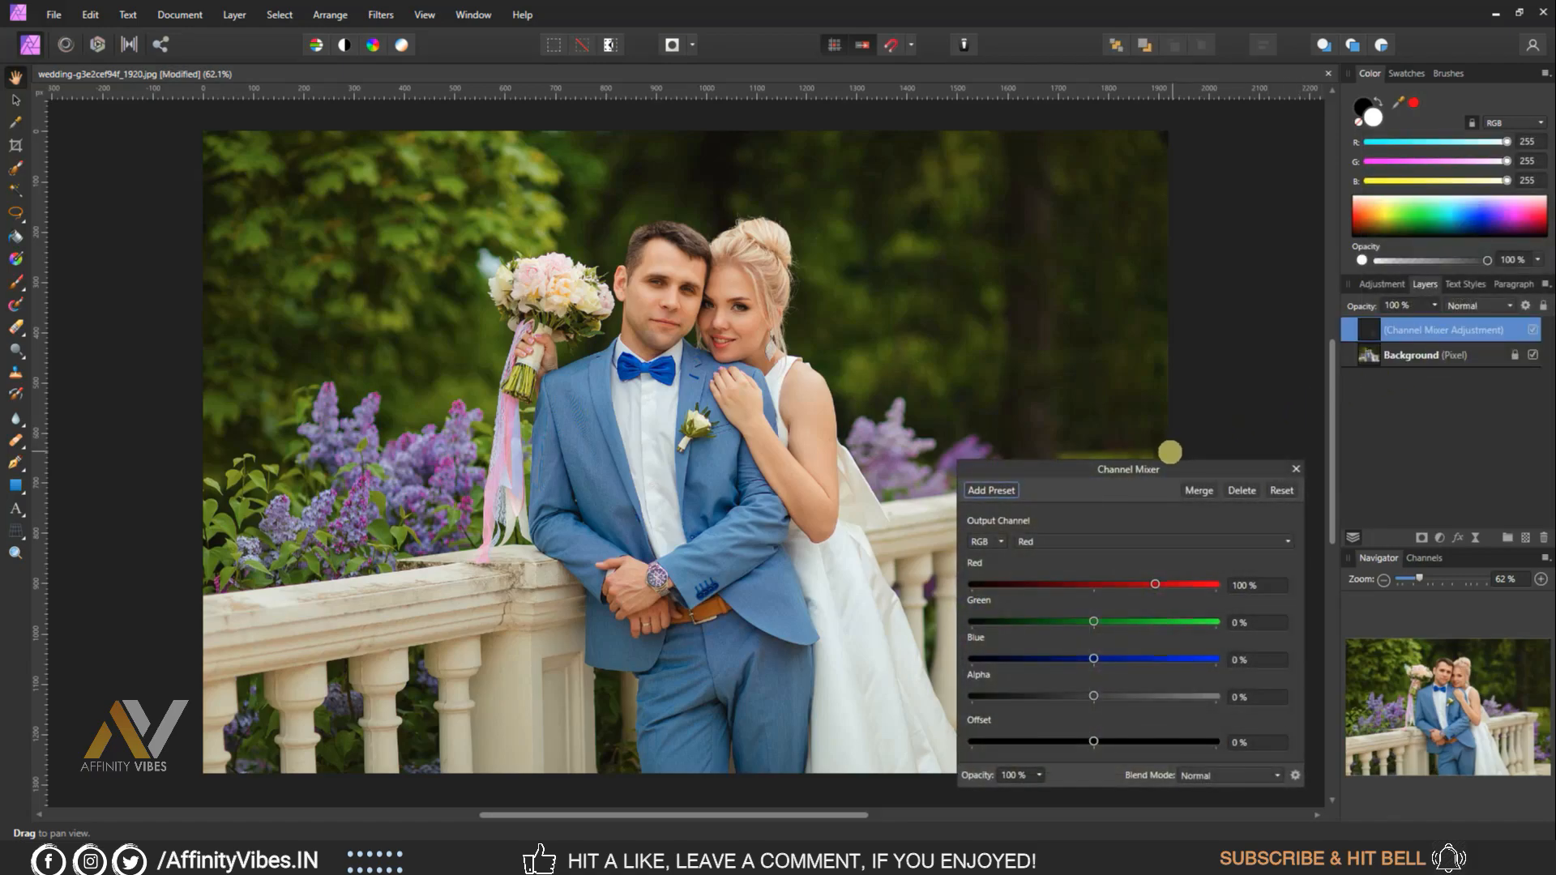
left_click_drag(1151, 468, 1057, 207)
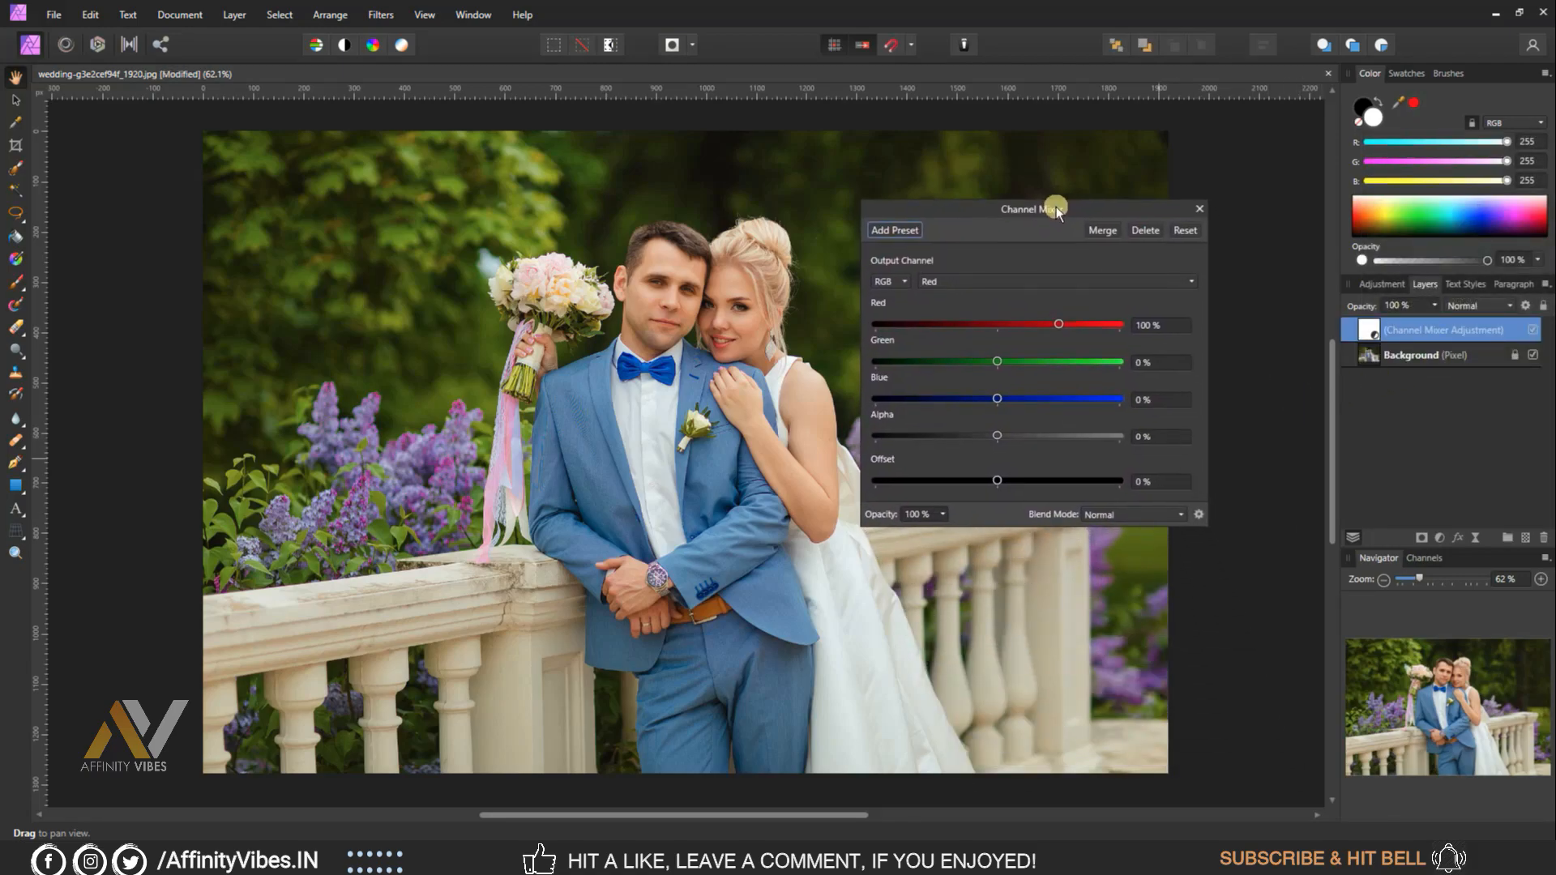
left_click(1150, 326)
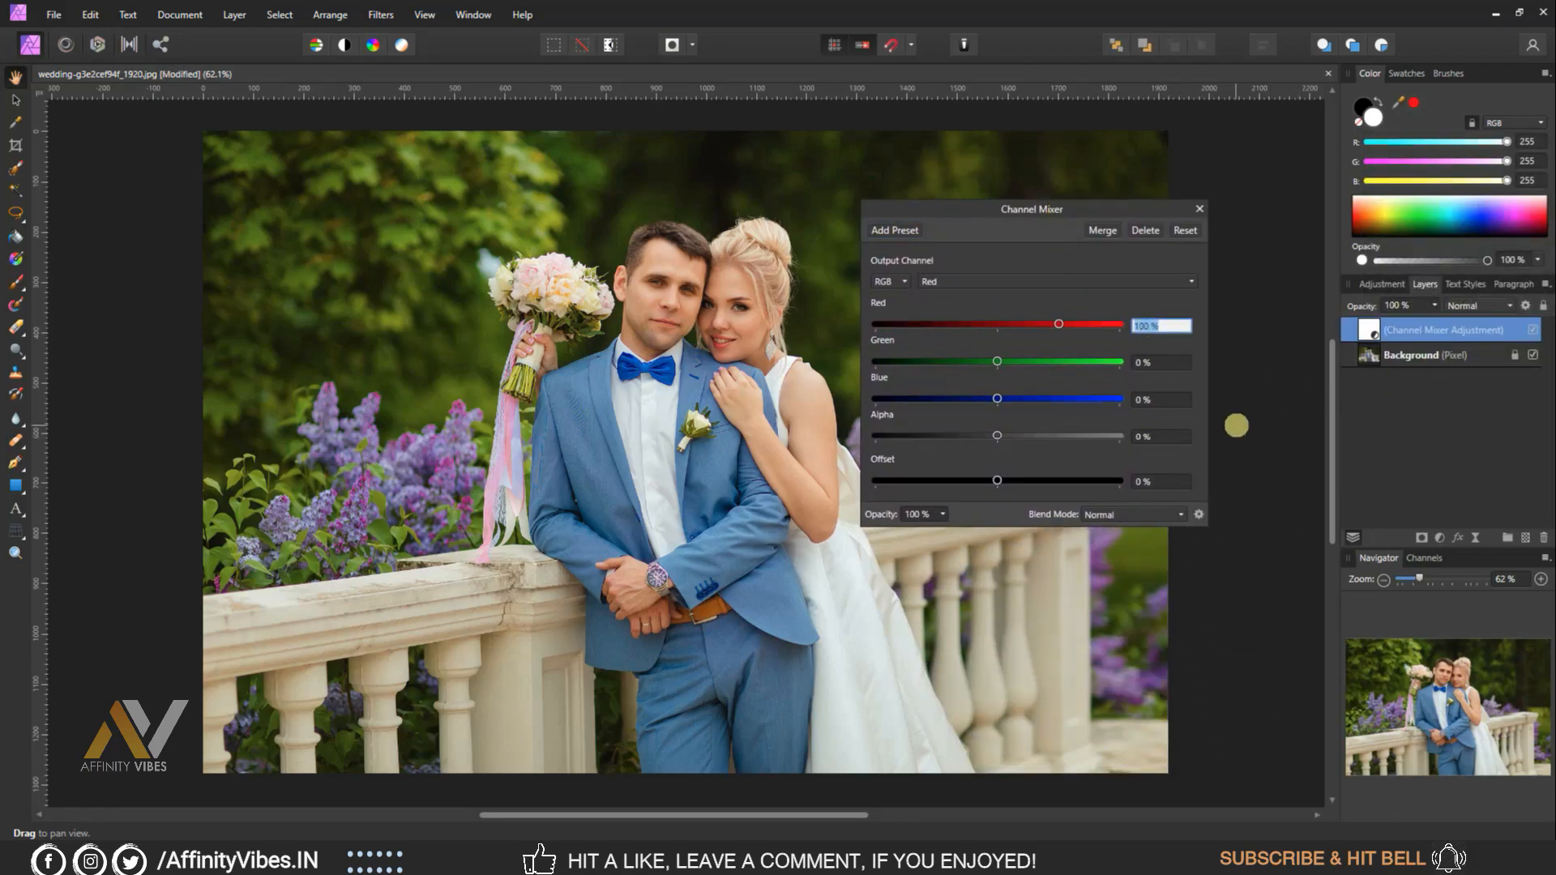
type("0")
key("Return")
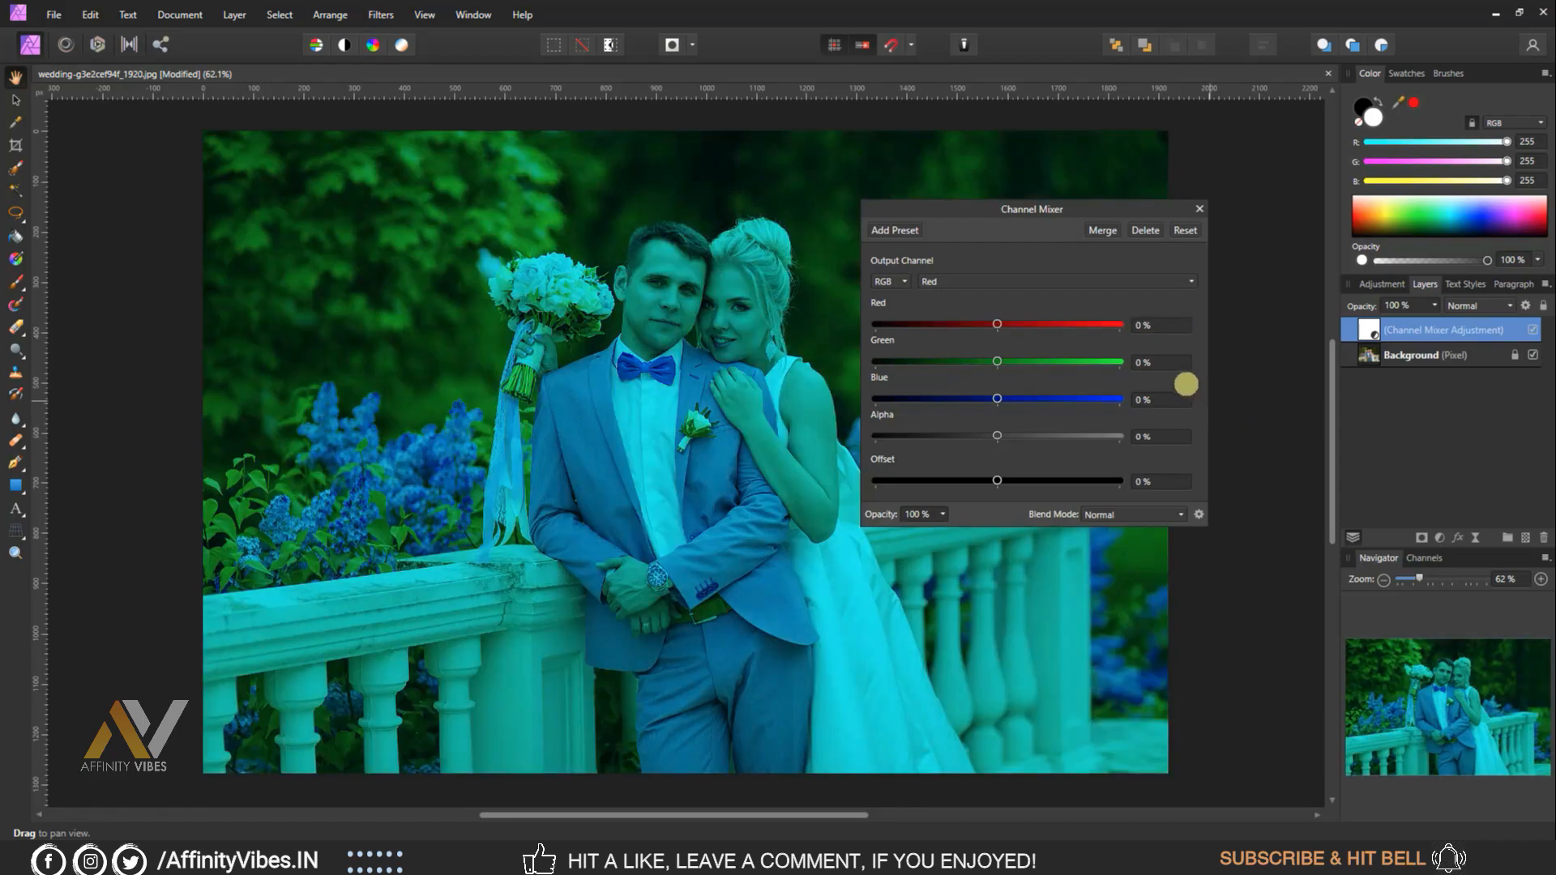
Set Green to 200% and Blue to -100% for the Red output channel, then close the Channel Mixer settings
left_click(1154, 363)
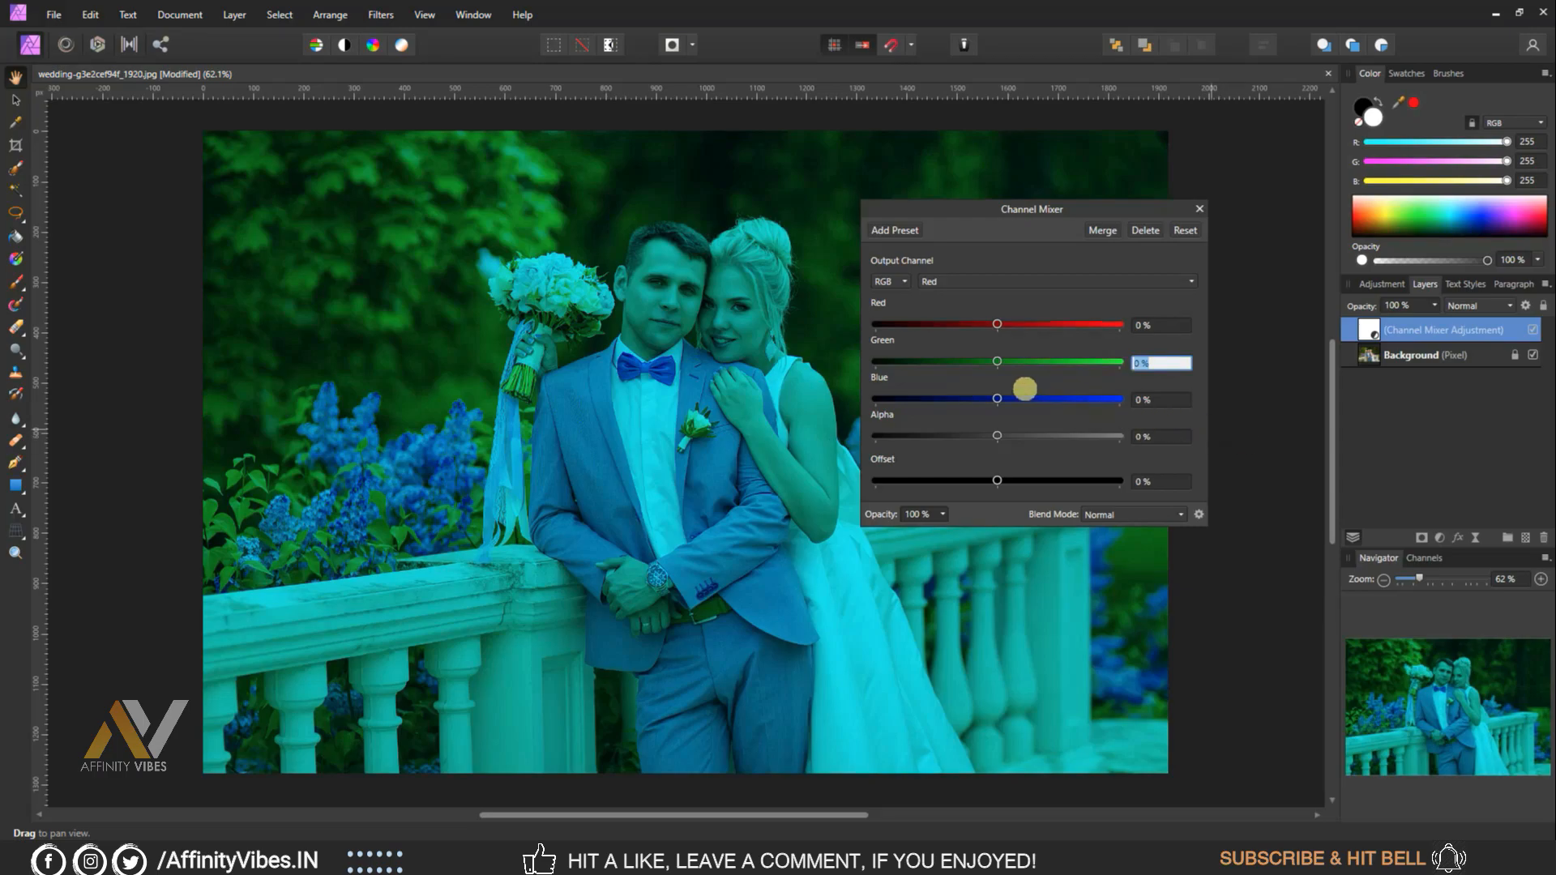
left_click_drag(1001, 362, 1122, 363)
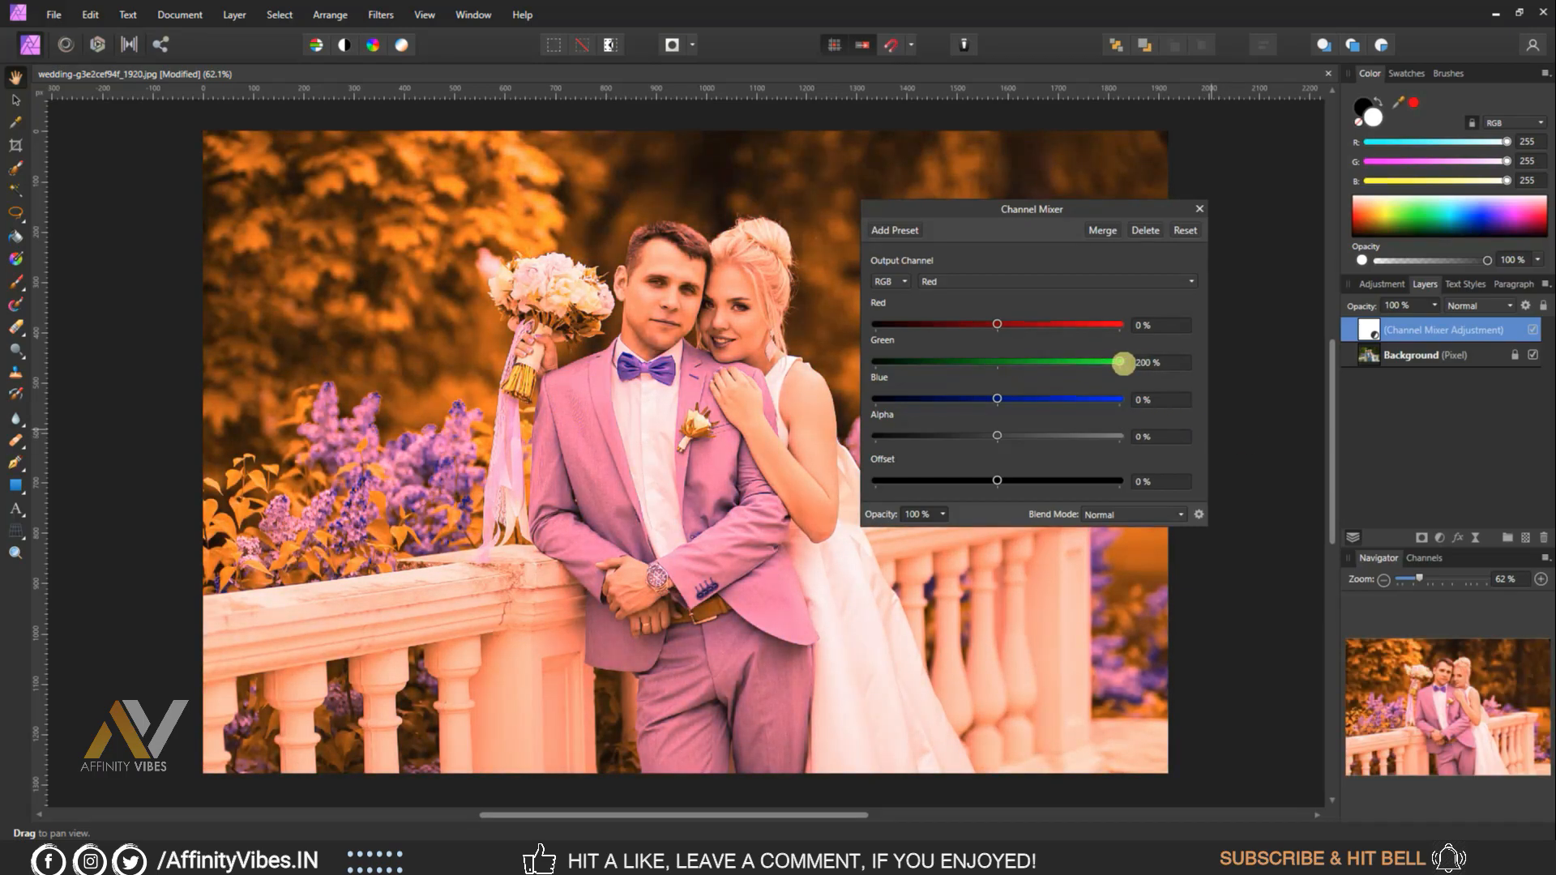
left_click(1160, 399)
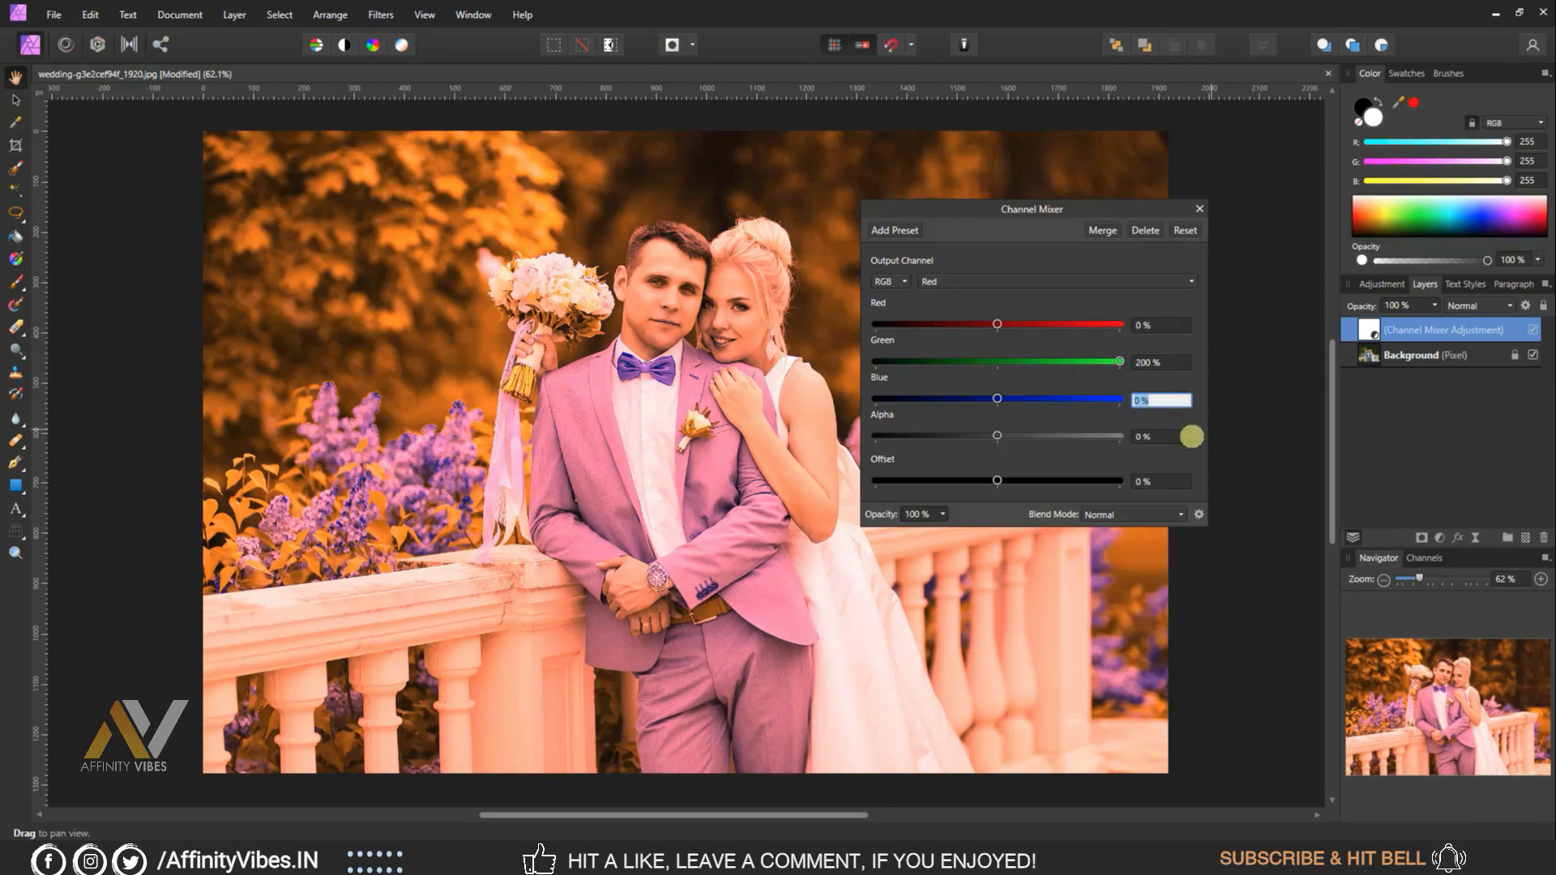
type("-100")
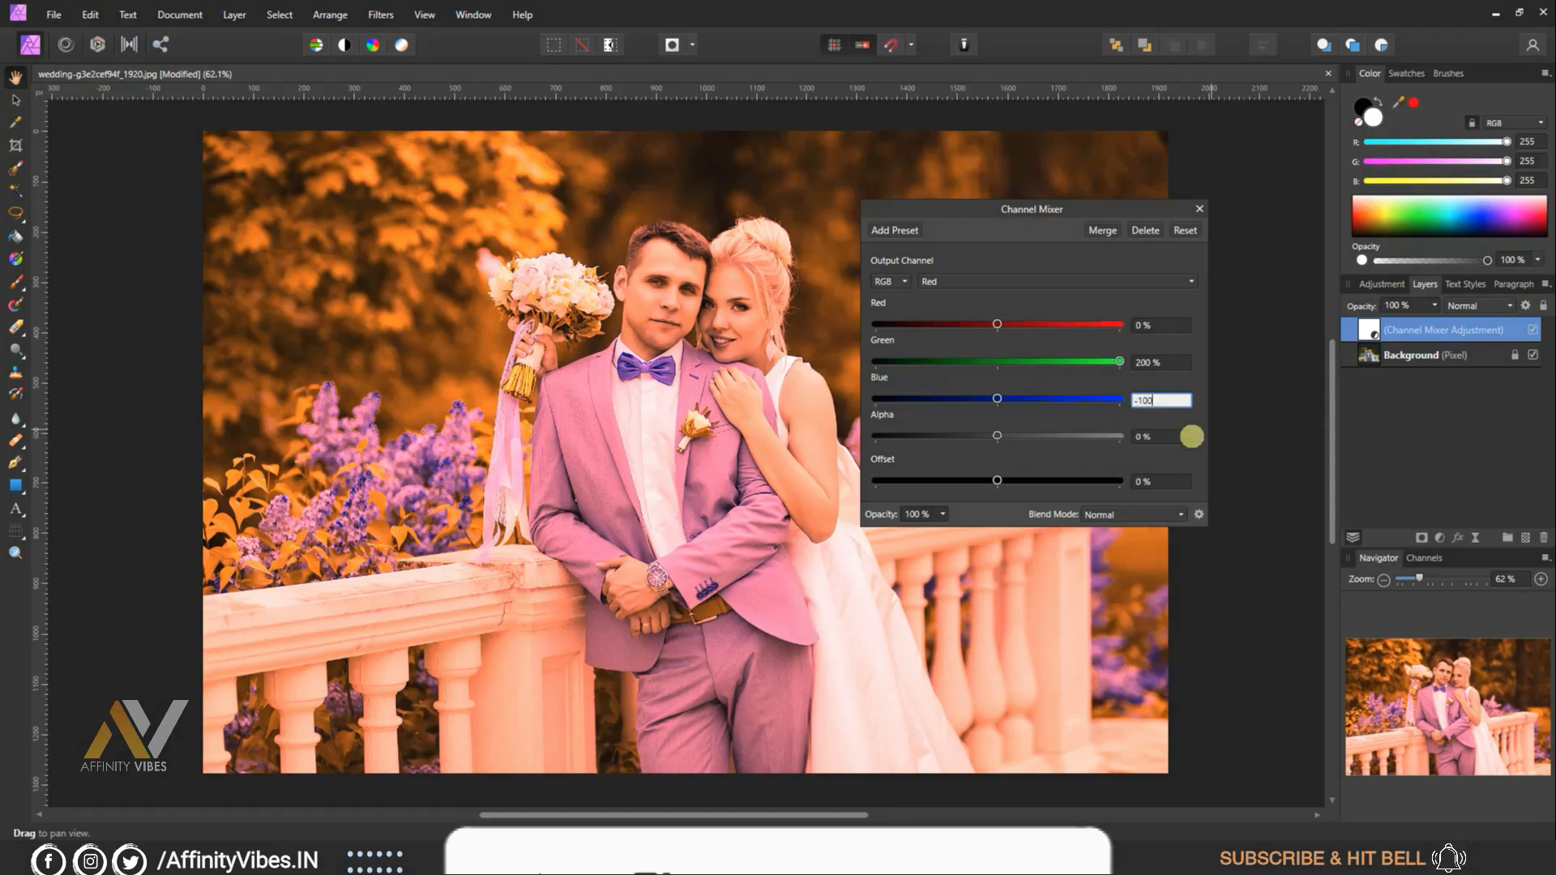
key("Return")
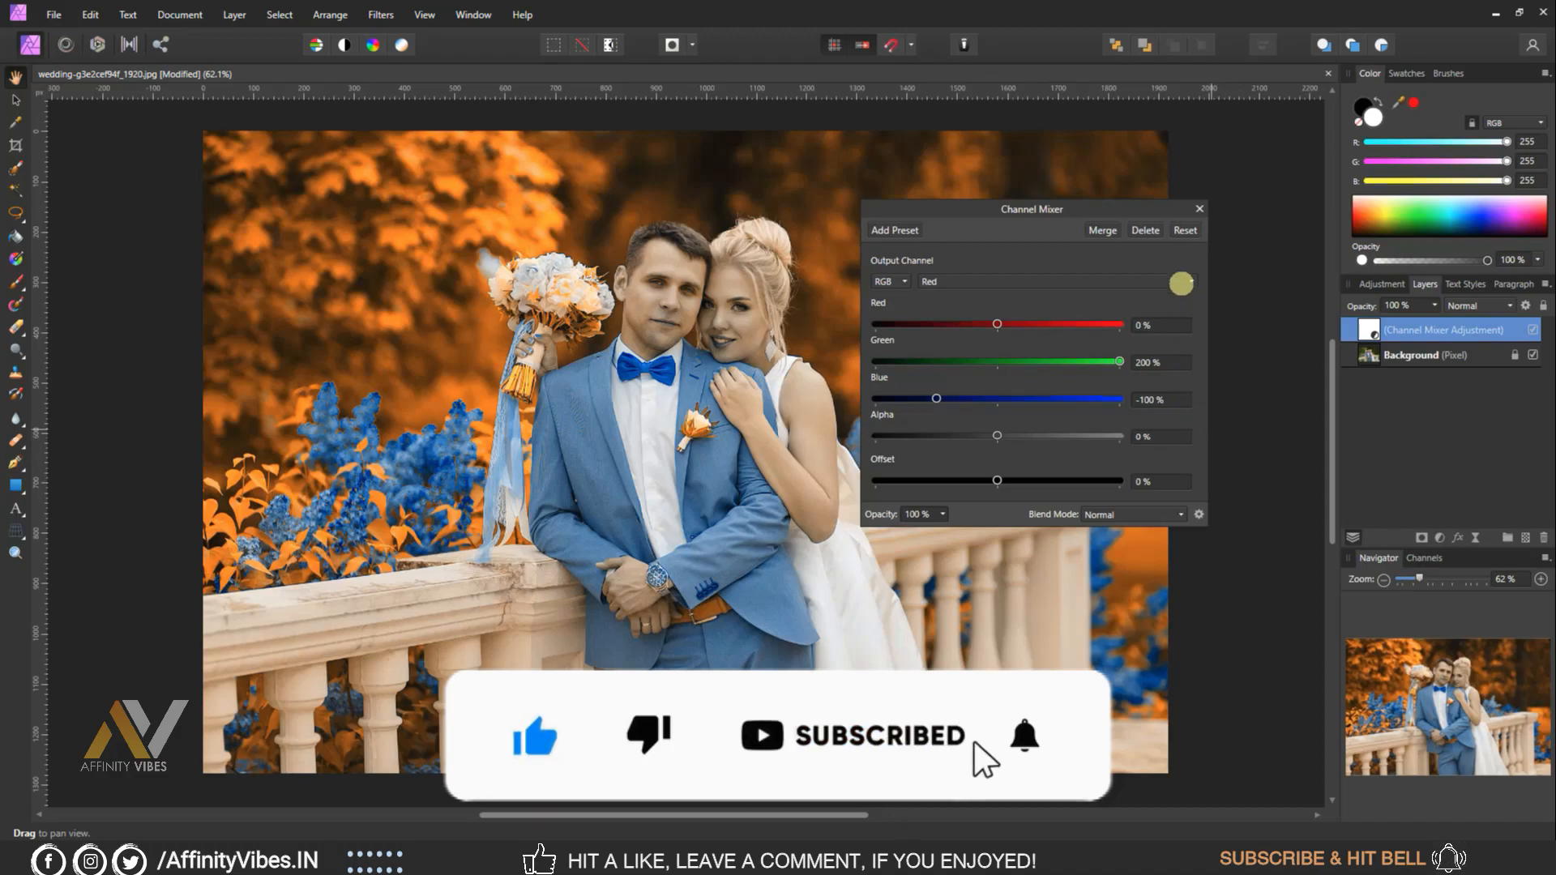
left_click(1200, 208)
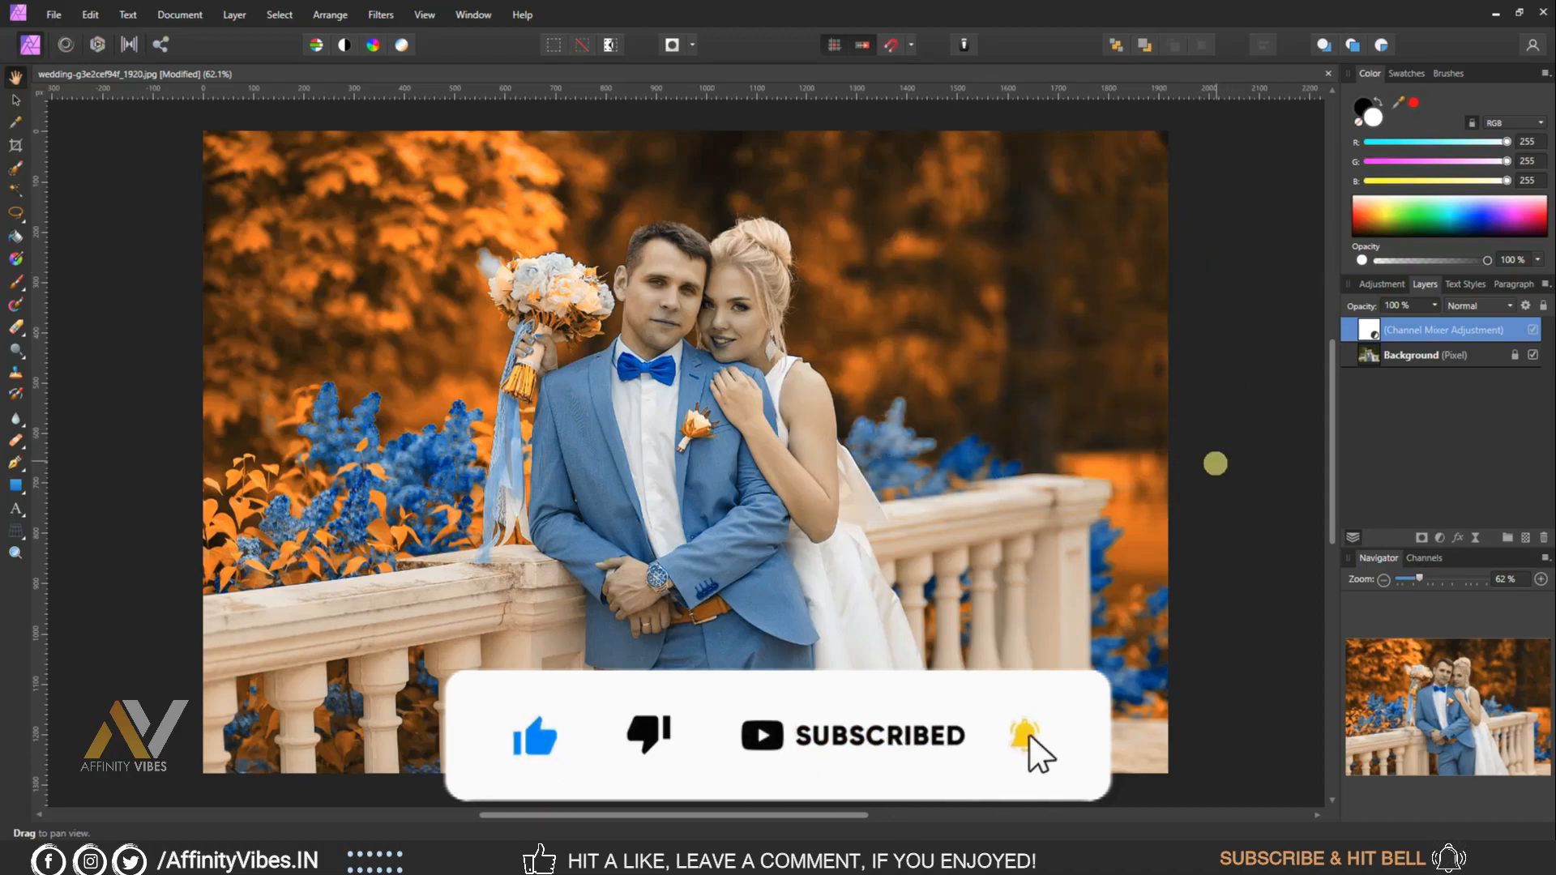
Set the Channel Mixer adjustment layer's blend mode to Lighten
left_click(1510, 306)
scroll(1476, 421, "down", 2)
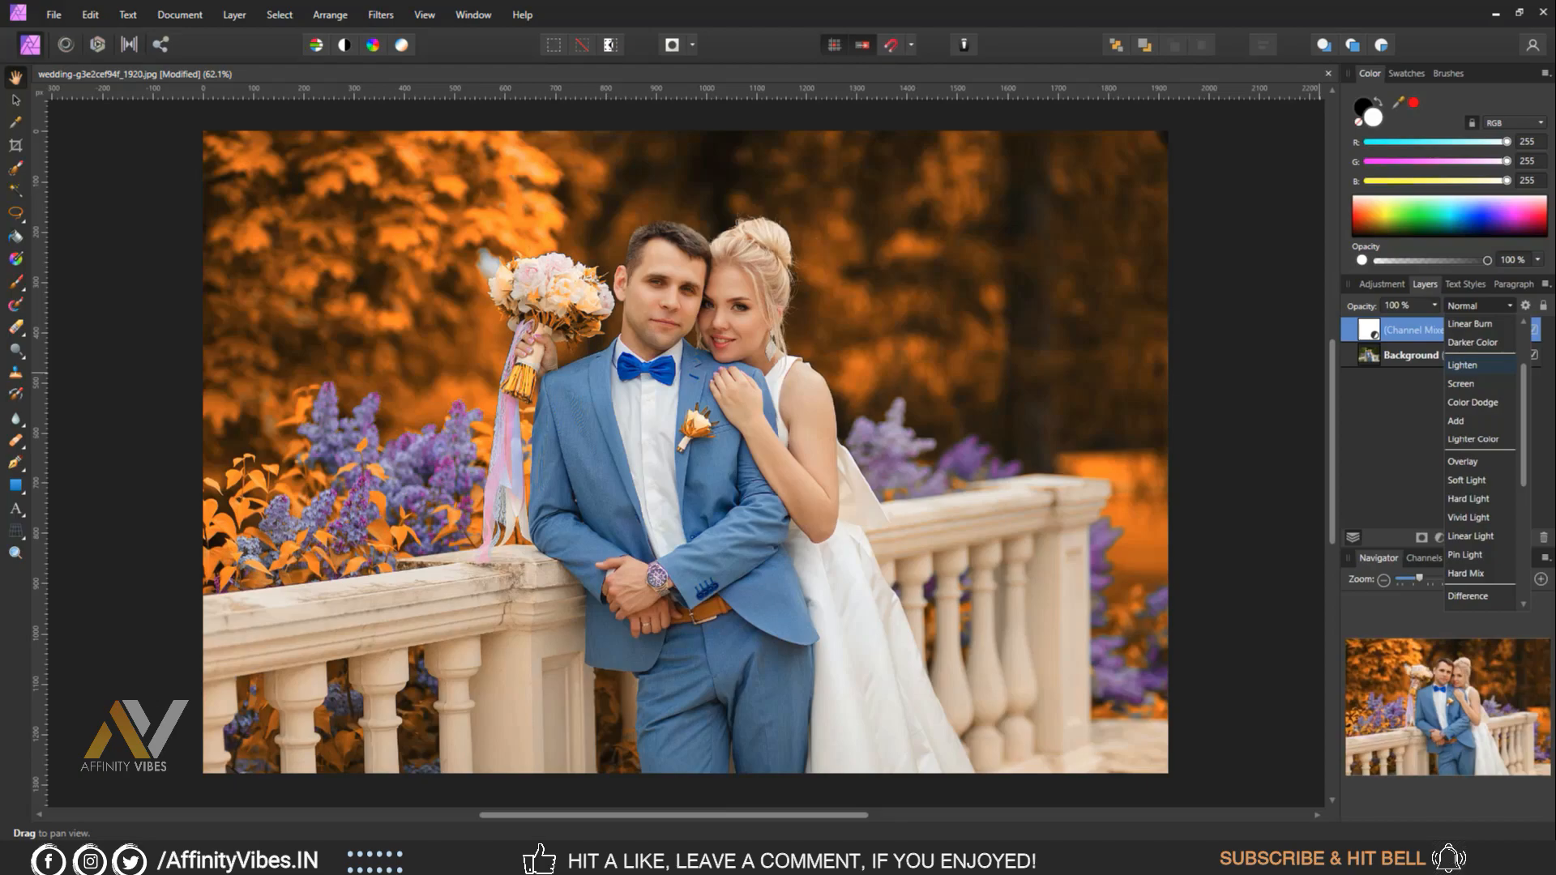
left_click(1471, 365)
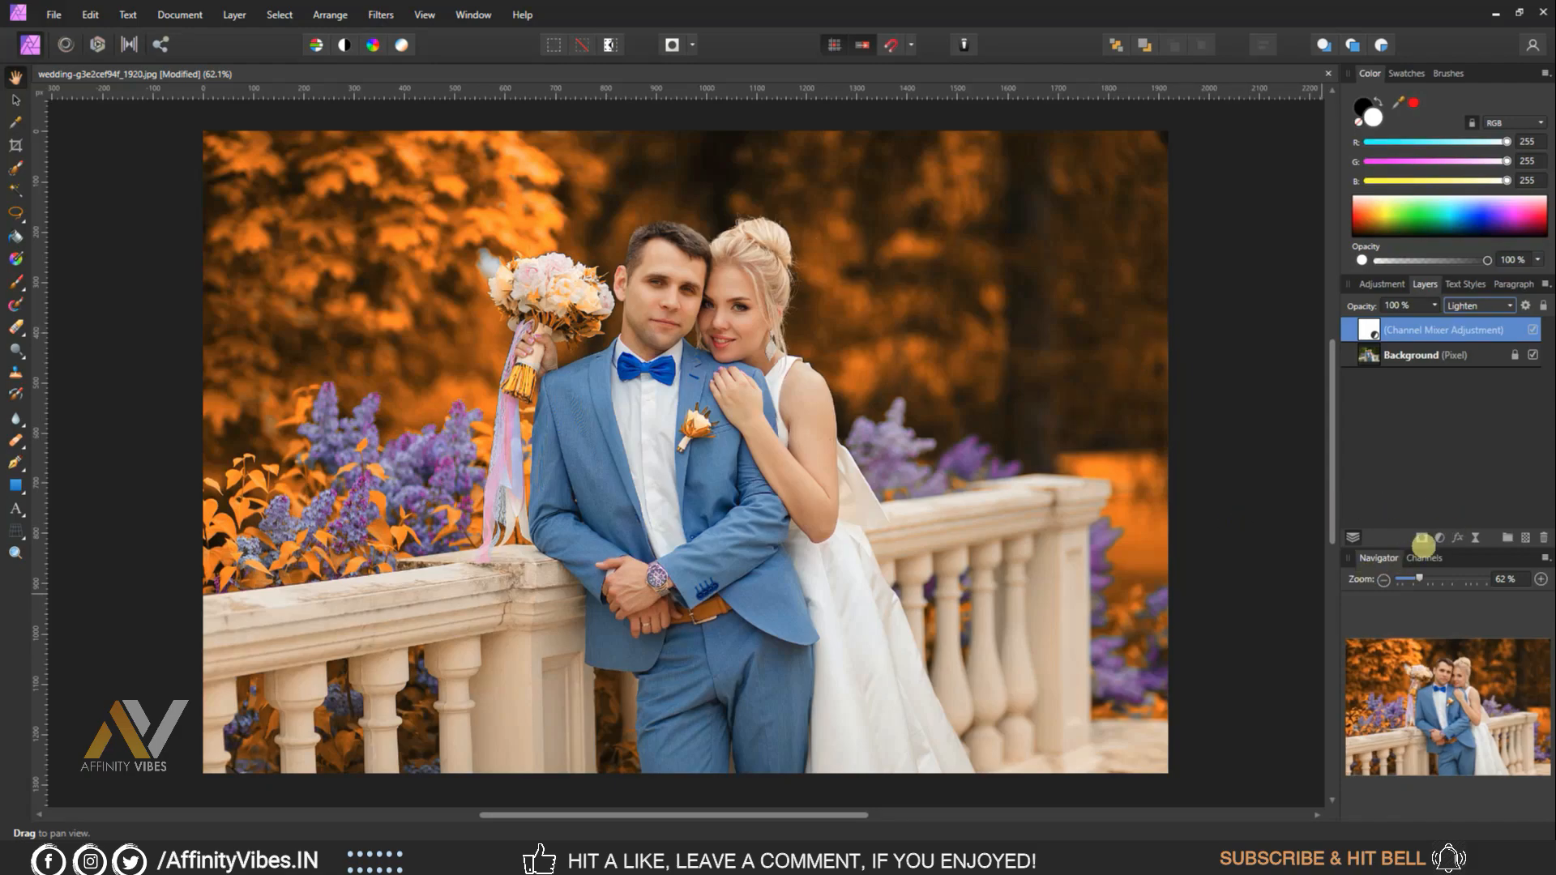
Add an HSL adjustment and set the yellows to -75% saturation shift and -10% luminosity shift
left_click(1439, 536)
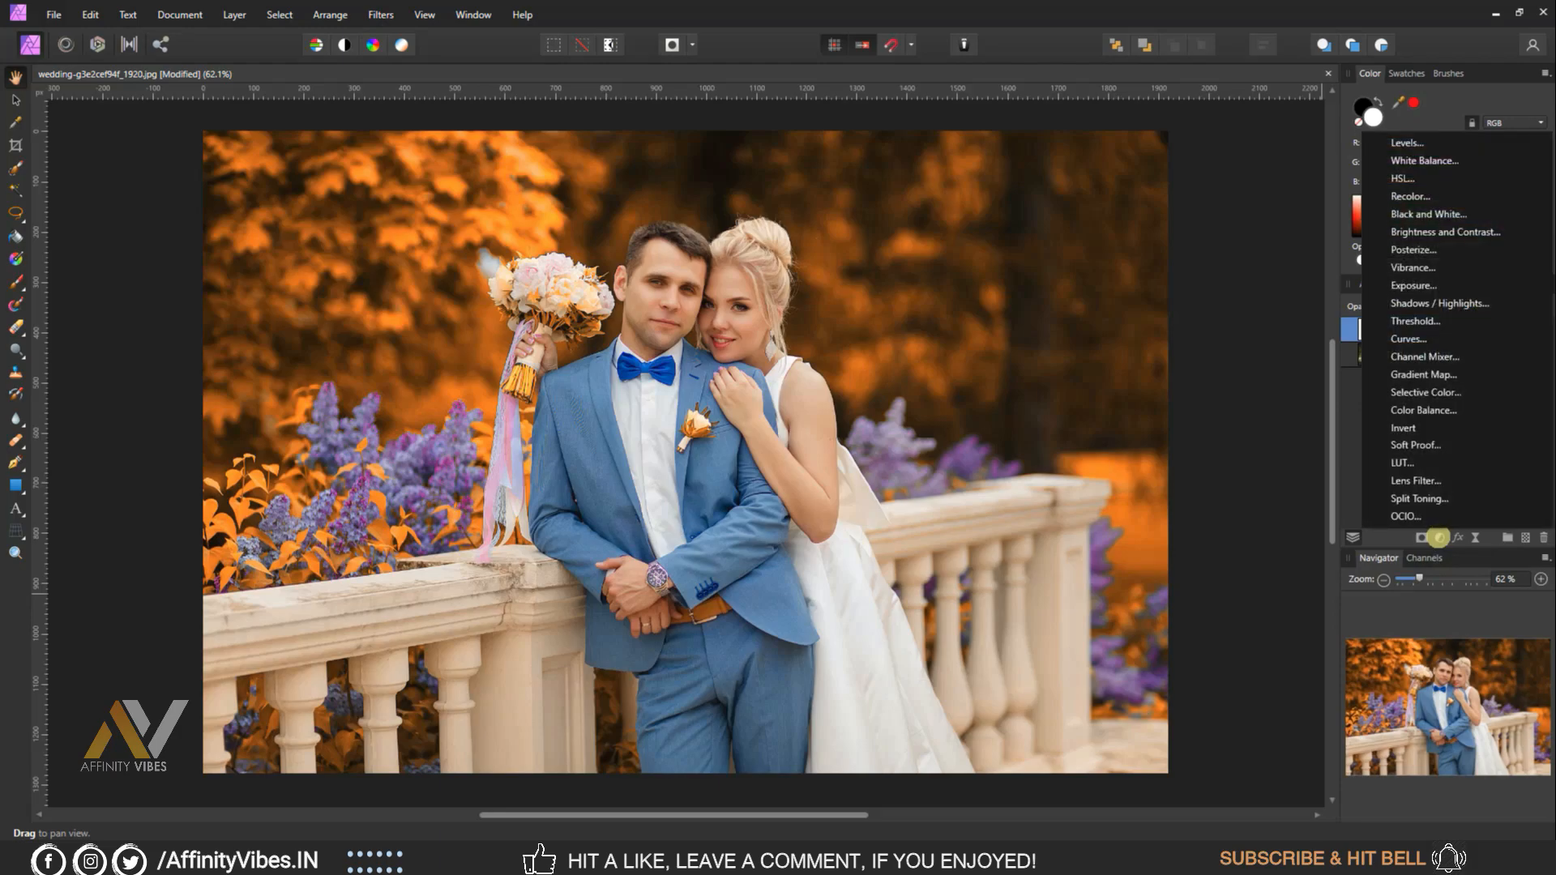
left_click(1406, 179)
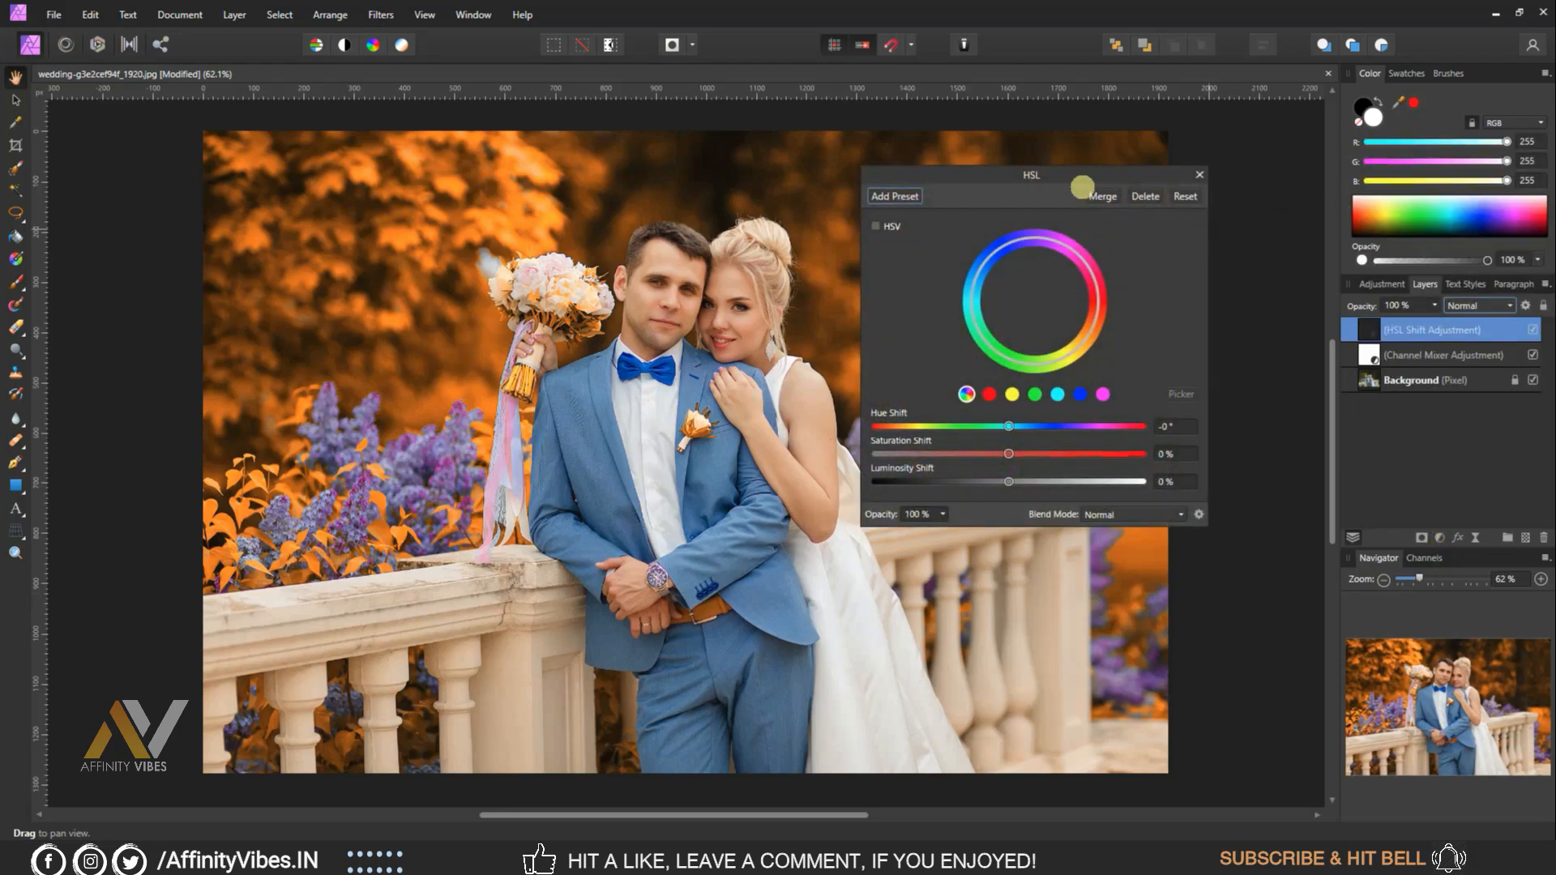
left_click_drag(1073, 173, 1067, 147)
left_click(1009, 361)
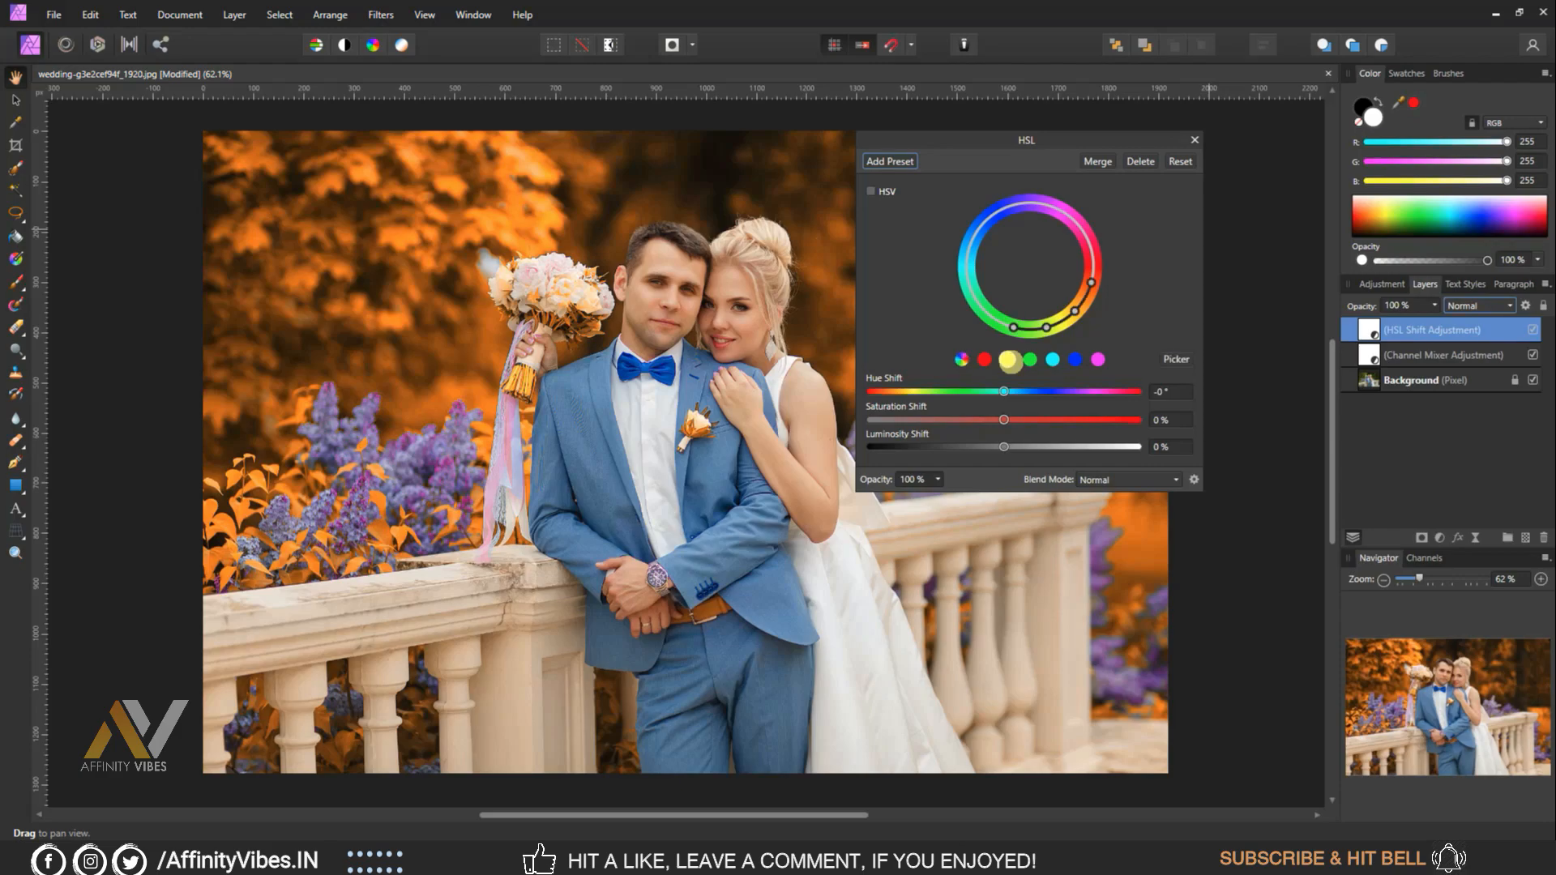
left_click_drag(1004, 419, 907, 416)
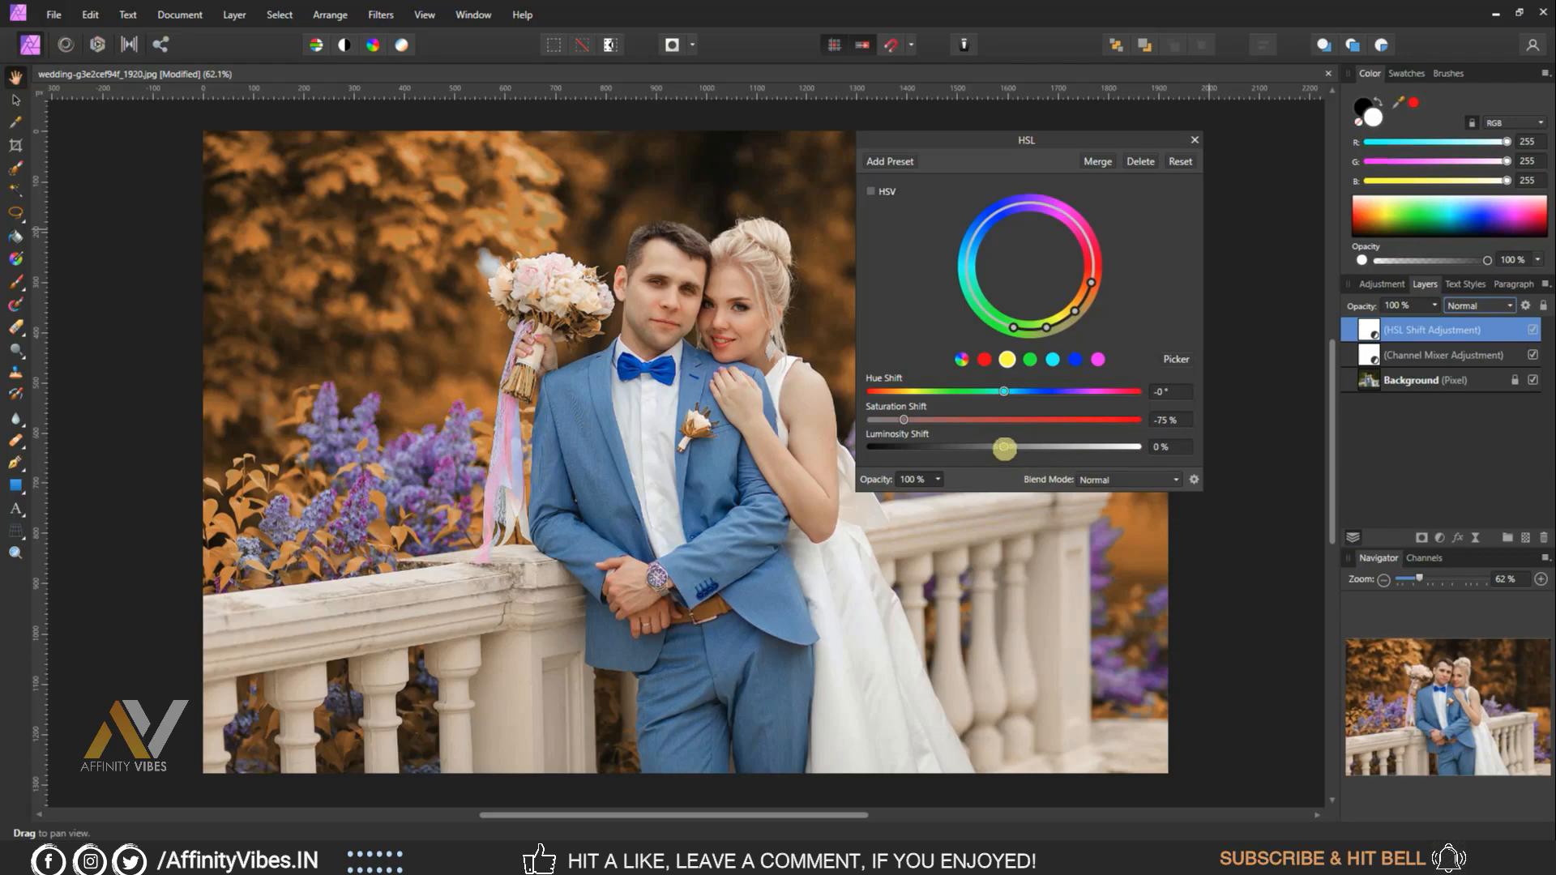
left_click_drag(1004, 448, 997, 448)
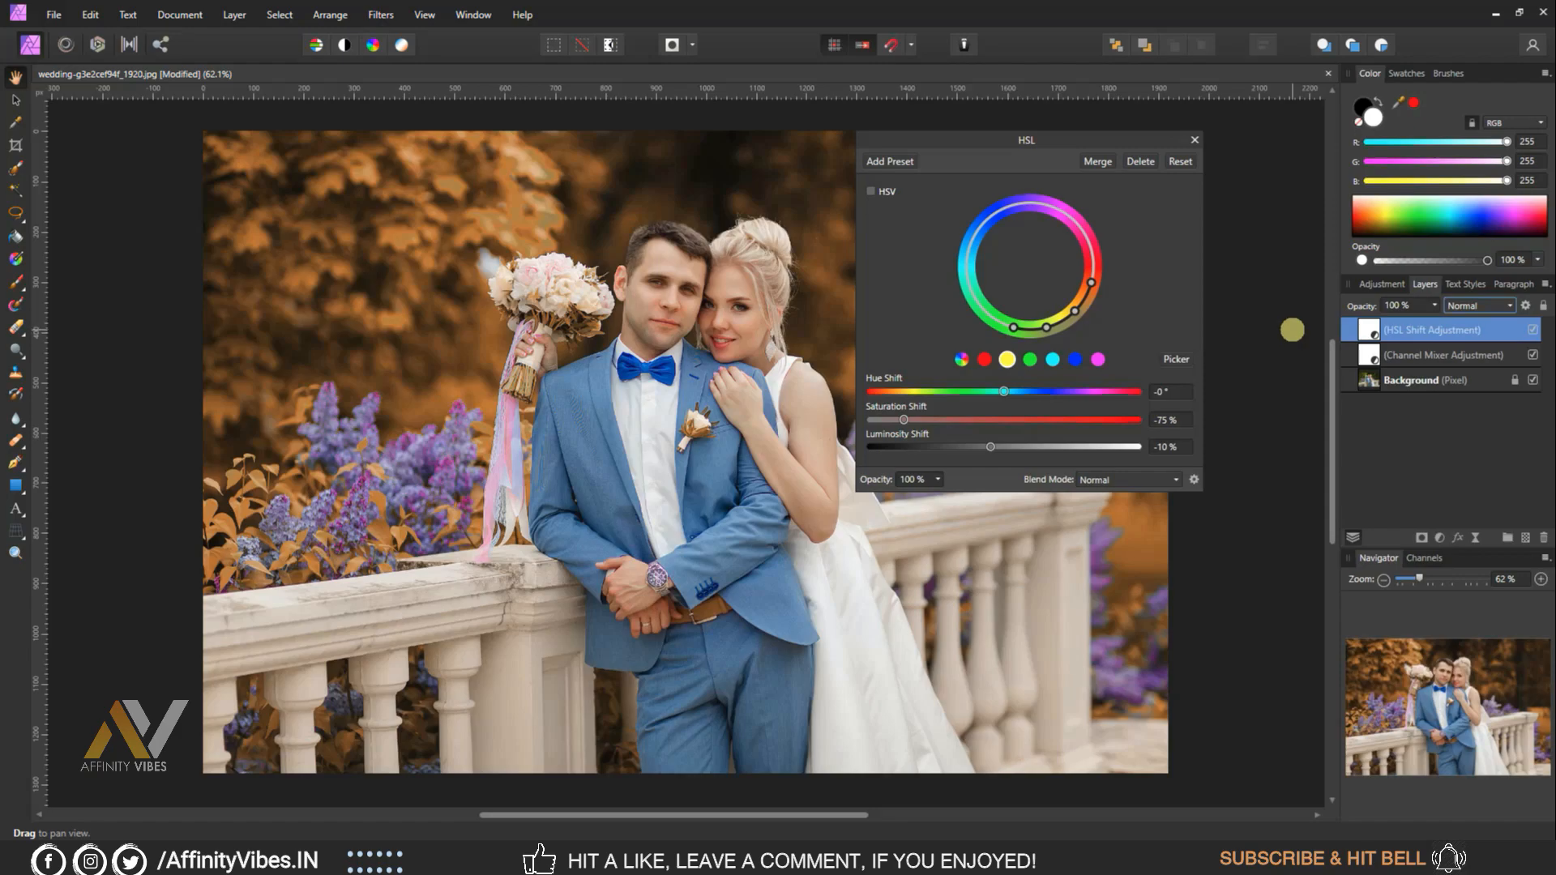
Close the HSL settings and compare the photo with the HSL adjustment layer hidden and shown
left_click(1195, 140)
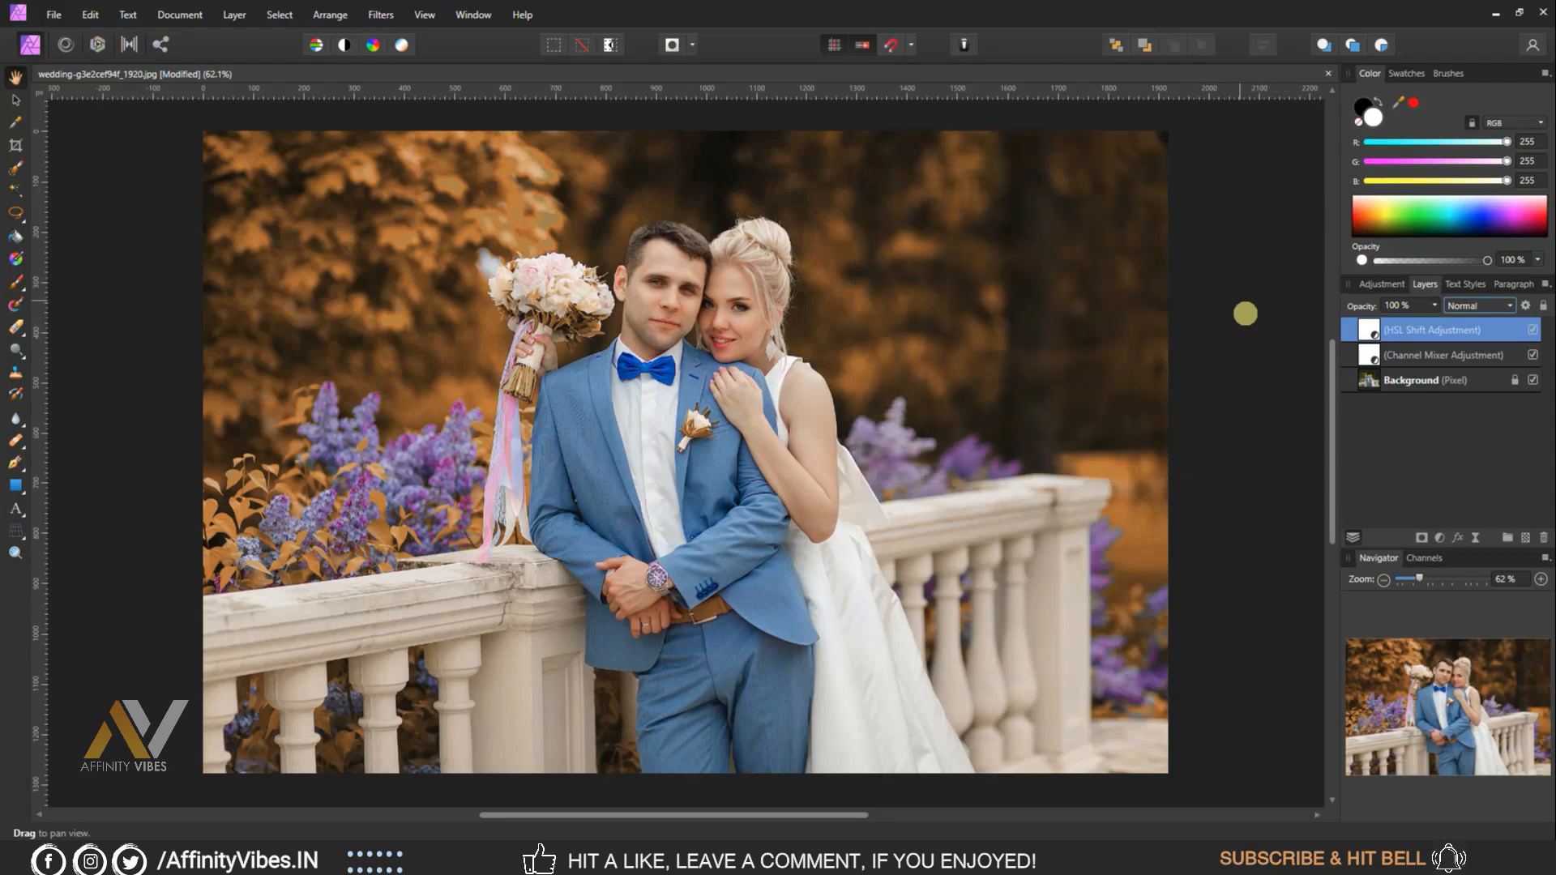
left_click(1533, 330)
left_click(1533, 330)
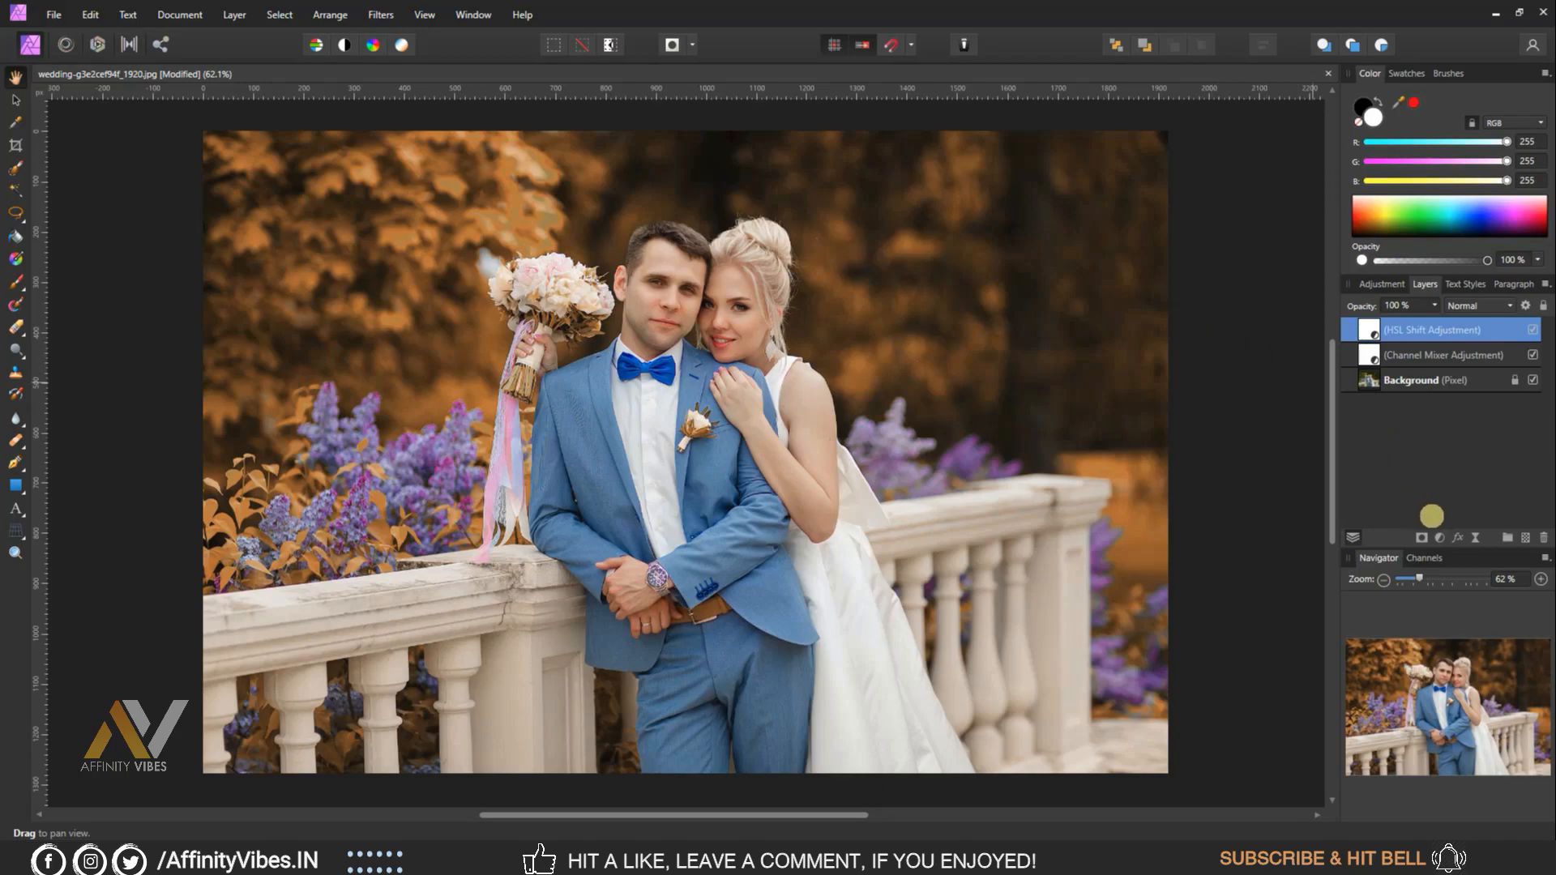
Add a Selective Color adjustment and set the Reds to -50% cyan, 10% magenta and 10% yellow
left_click(1439, 536)
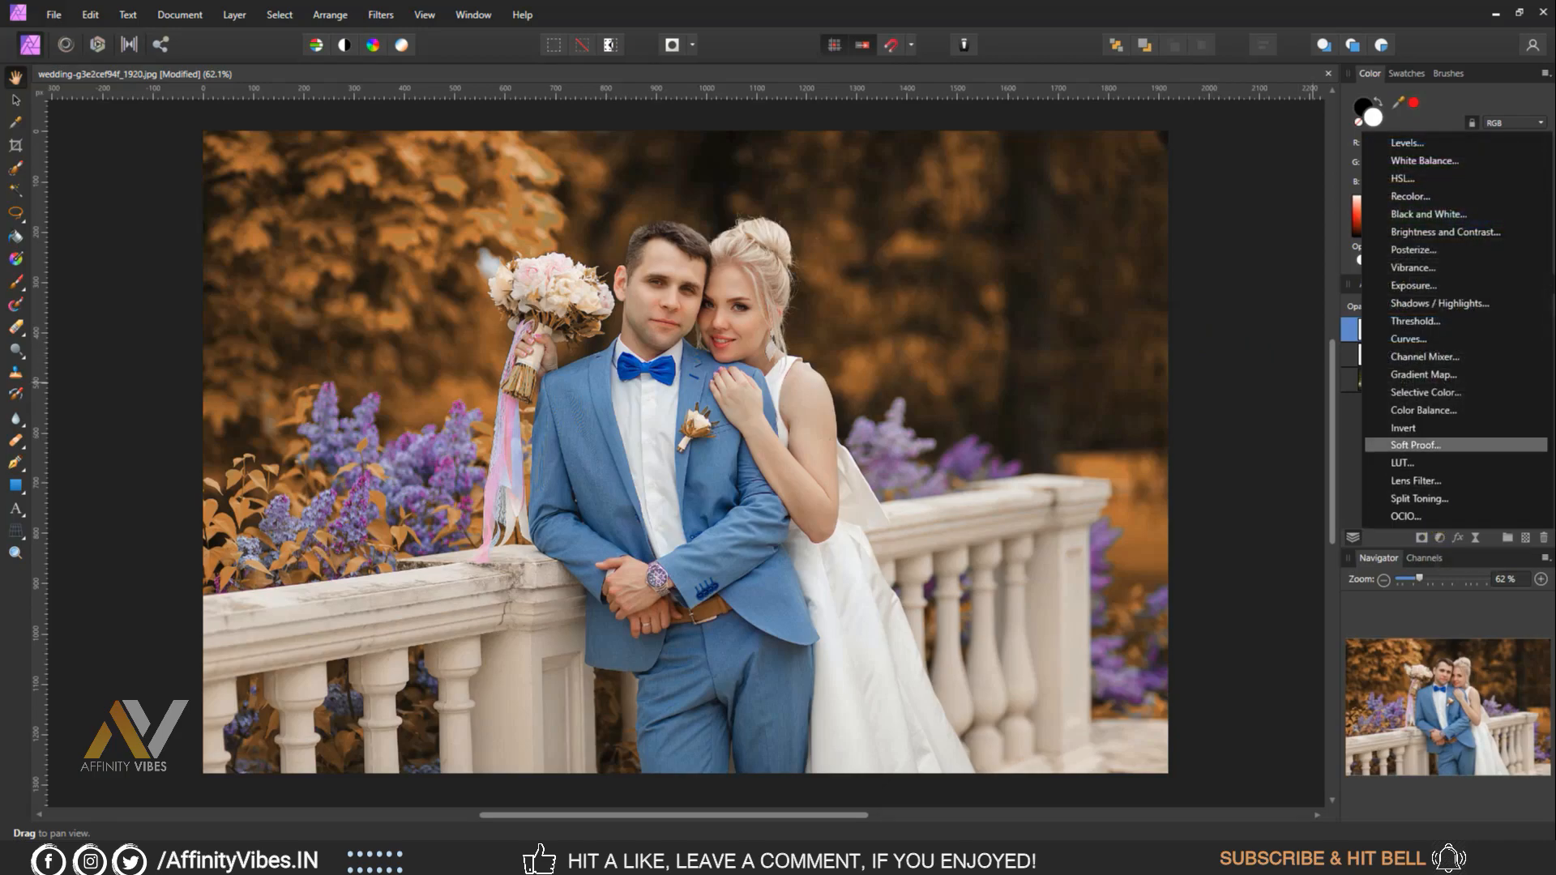
left_click(1427, 393)
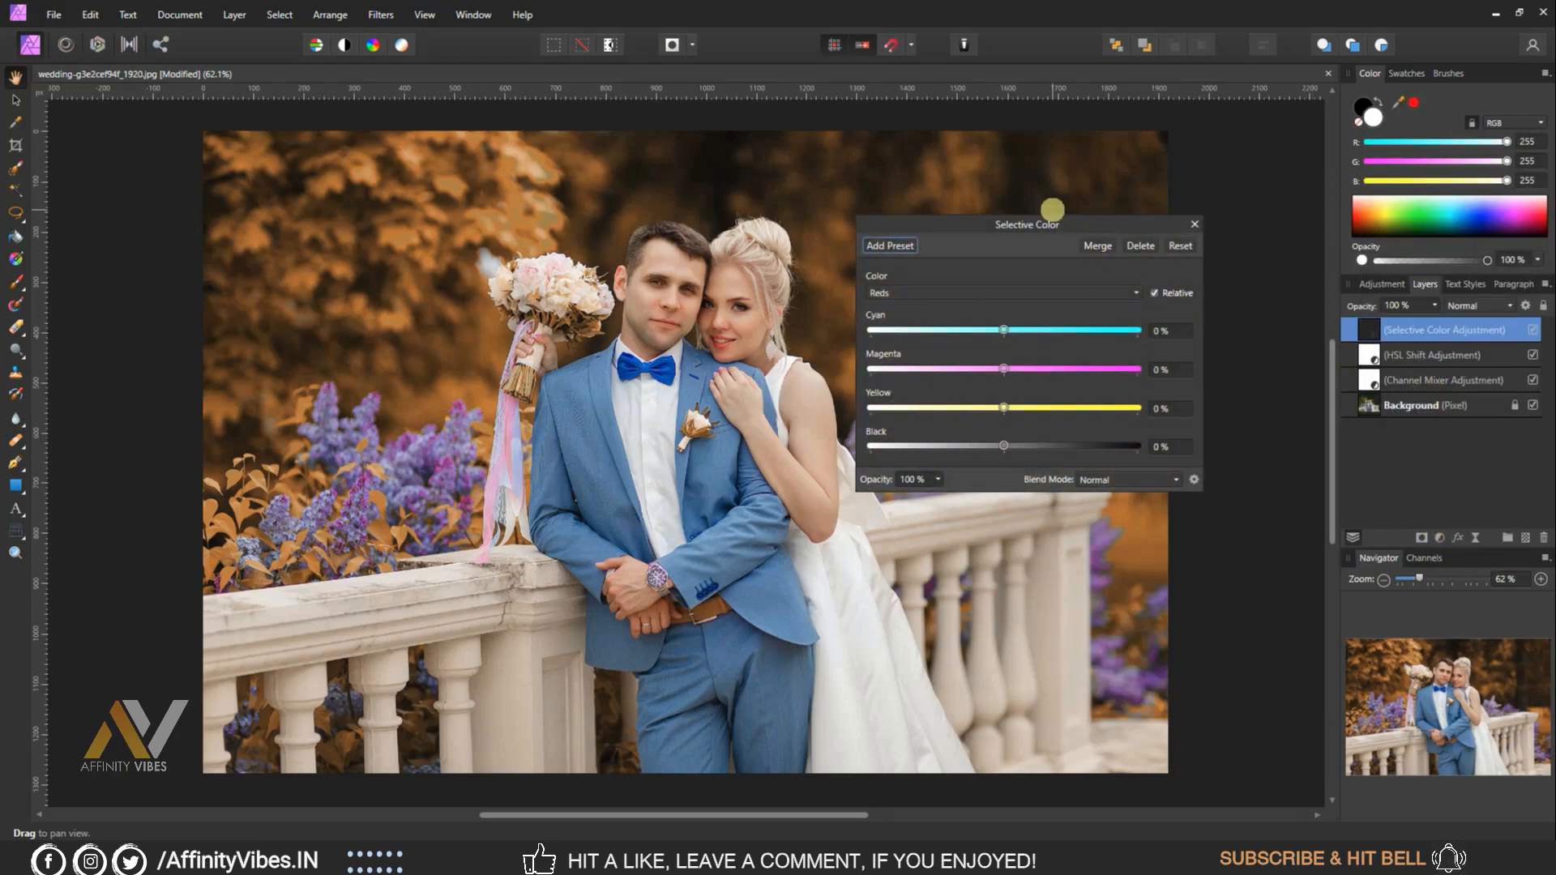
left_click_drag(1058, 211, 1066, 159)
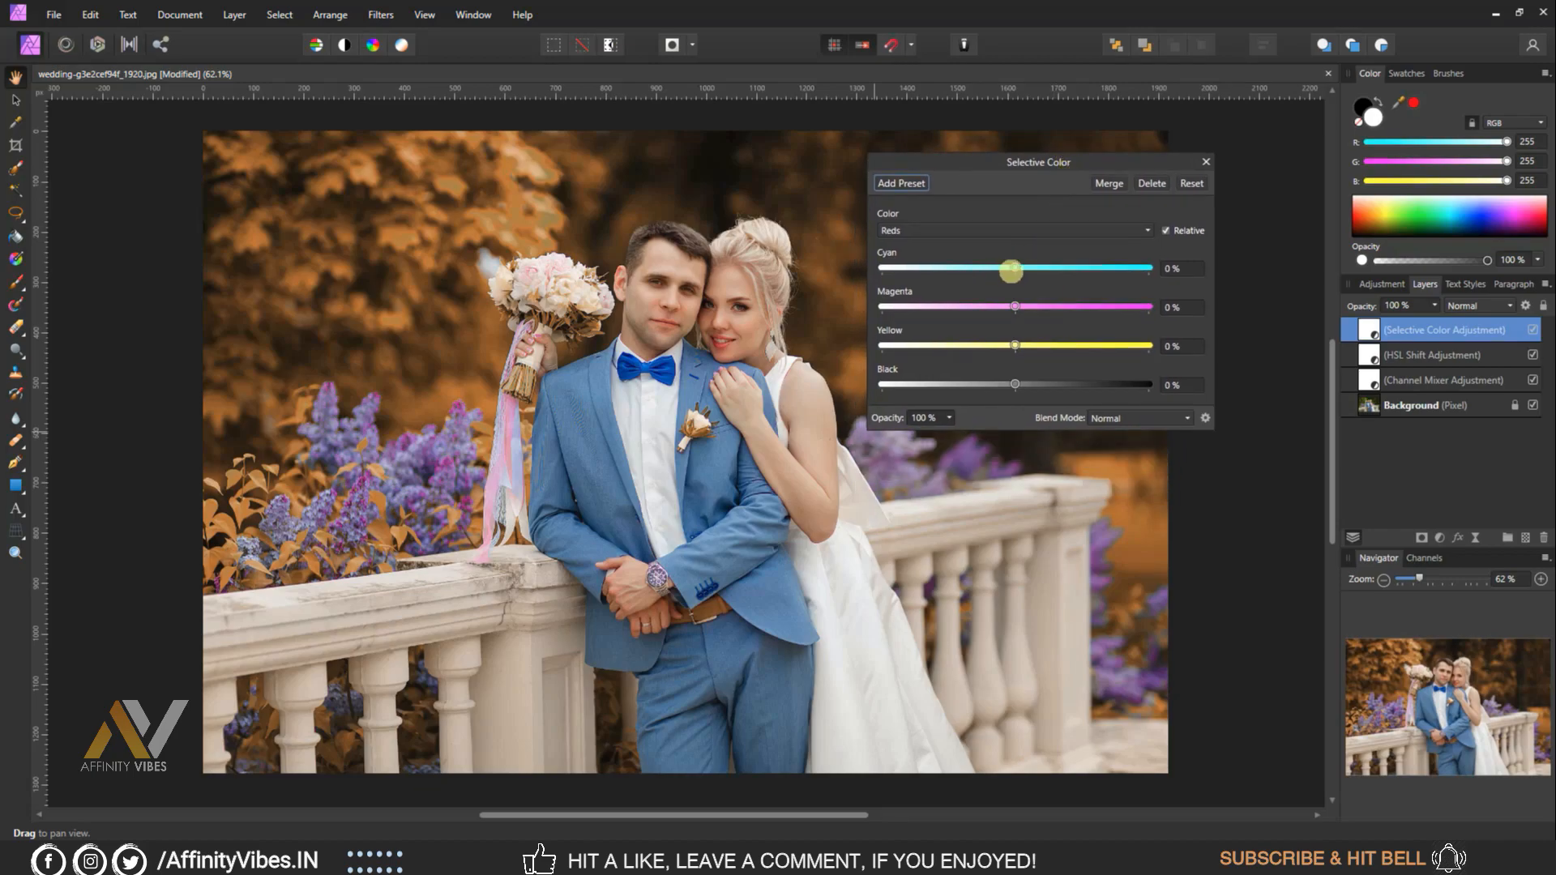
left_click_drag(1015, 267, 955, 266)
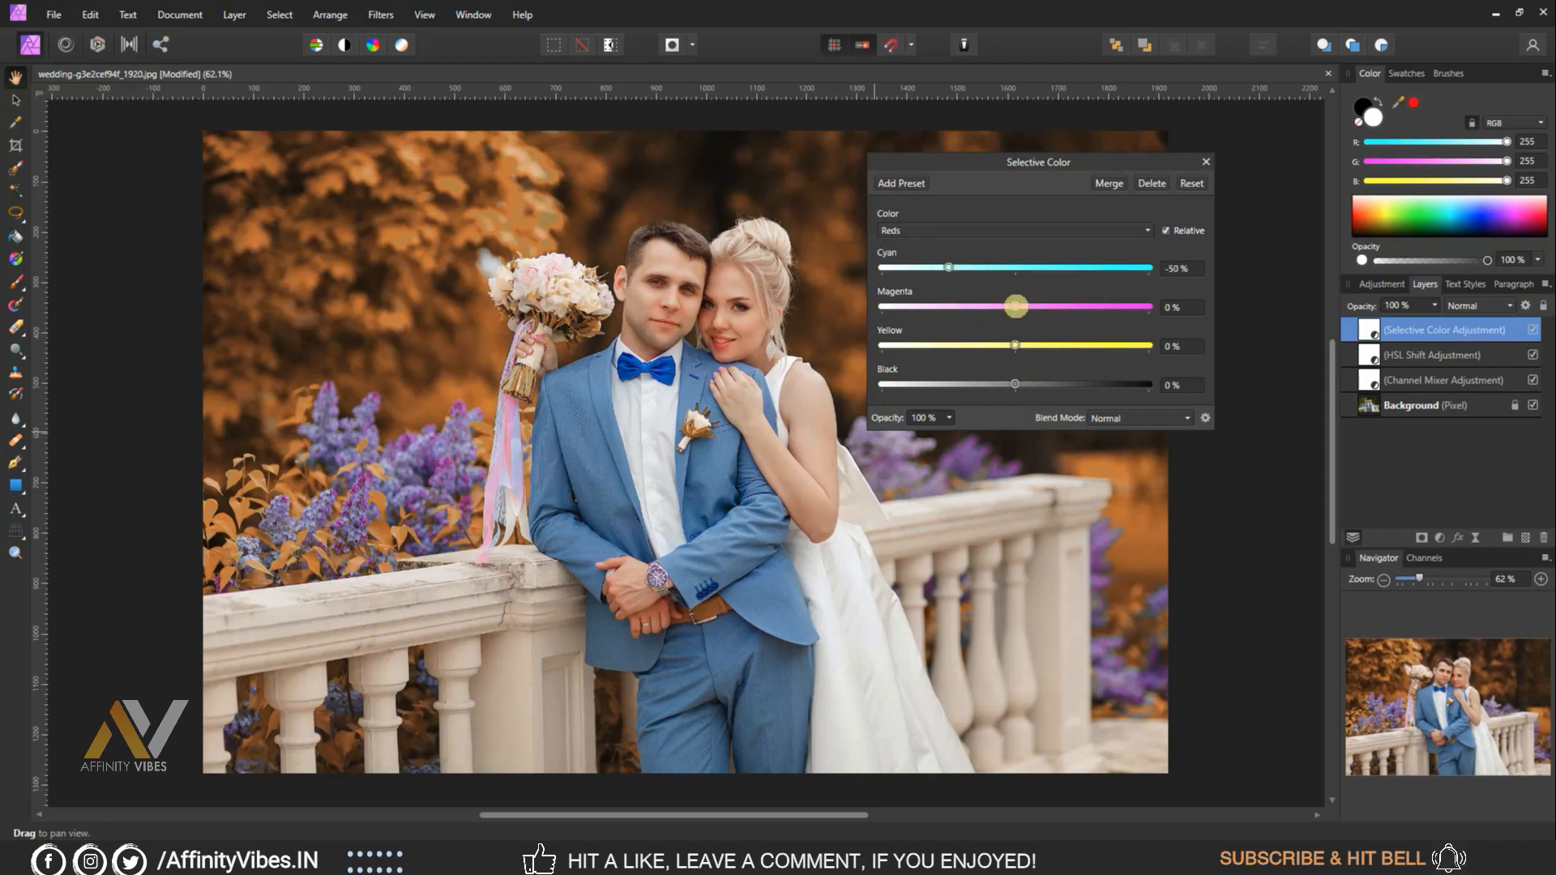
left_click_drag(1017, 306, 1024, 306)
left_click_drag(1015, 346, 1021, 346)
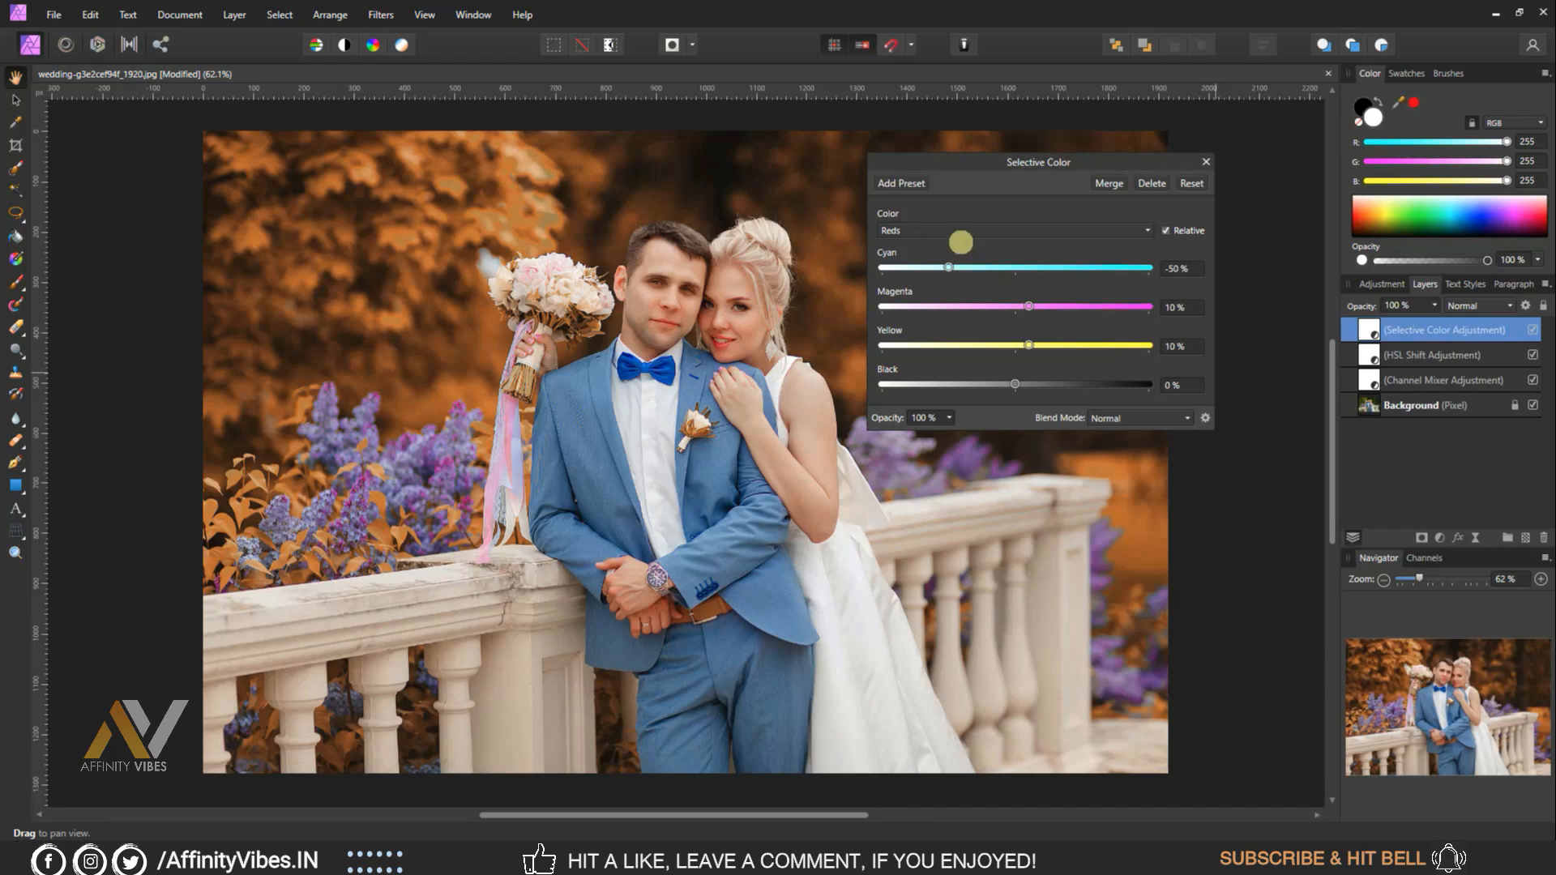
Set the Yellows in the Selective Color adjustment to -50% cyan, 10% magenta and 10% yellow
left_click(951, 227)
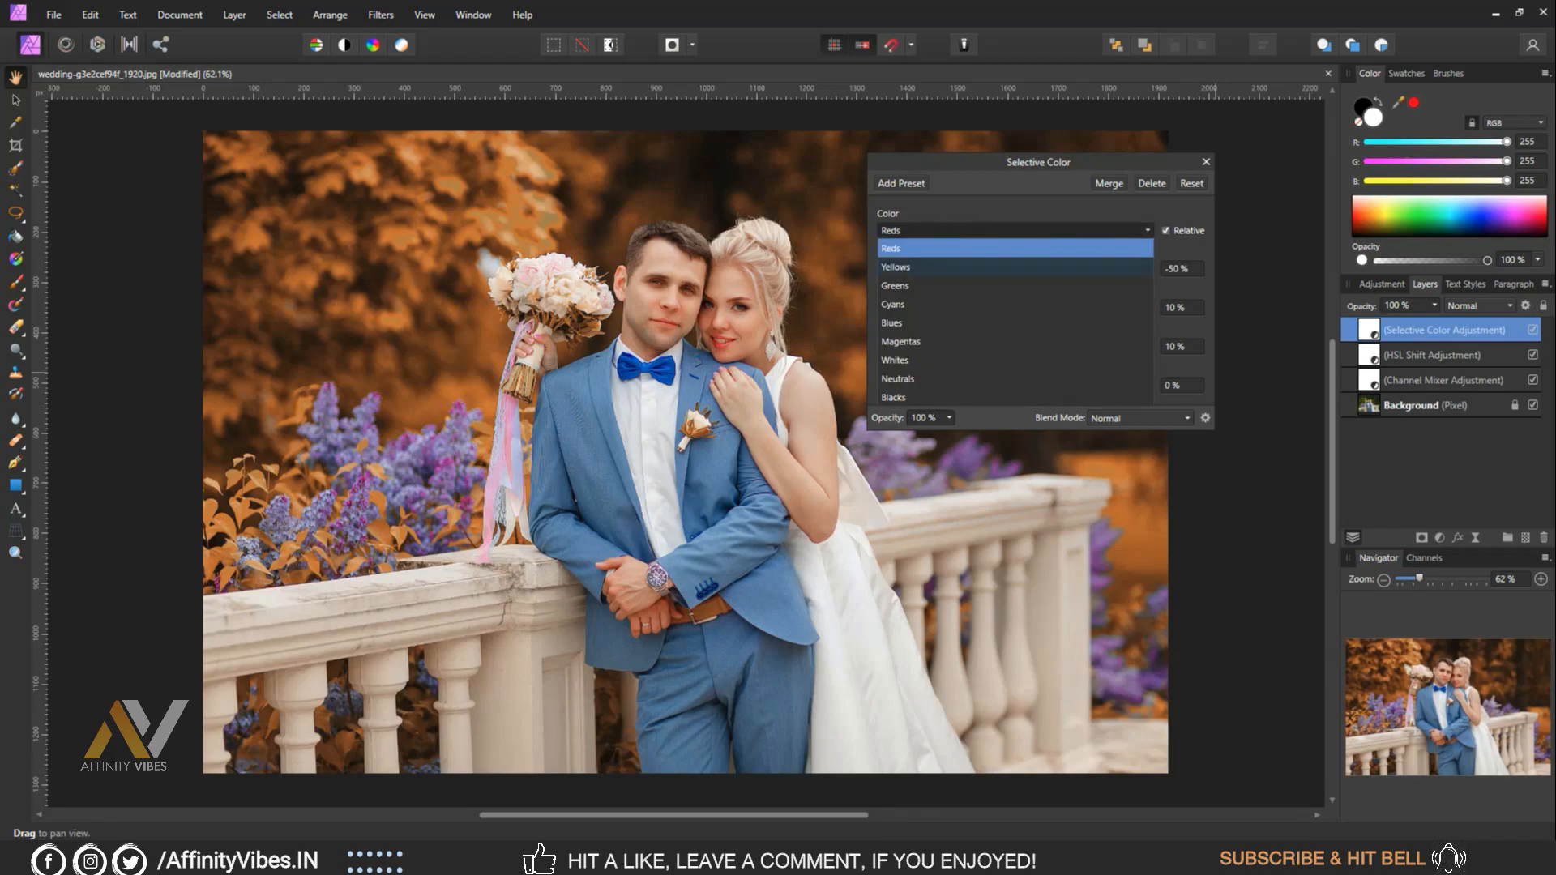
left_click(910, 243)
left_click_drag(1016, 266, 951, 271)
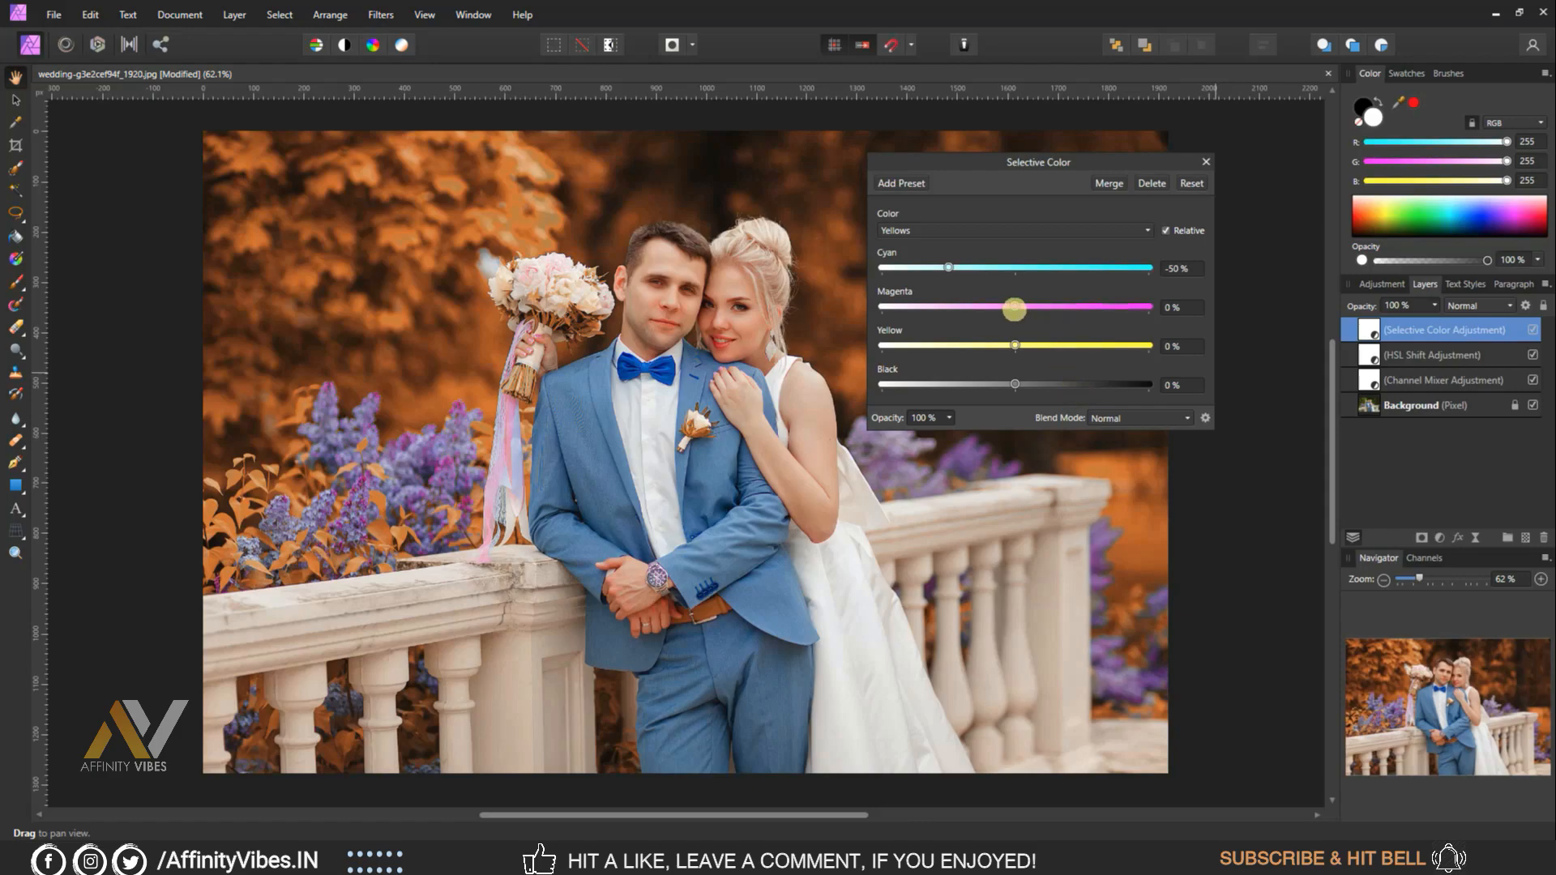
left_click_drag(1014, 308, 1024, 345)
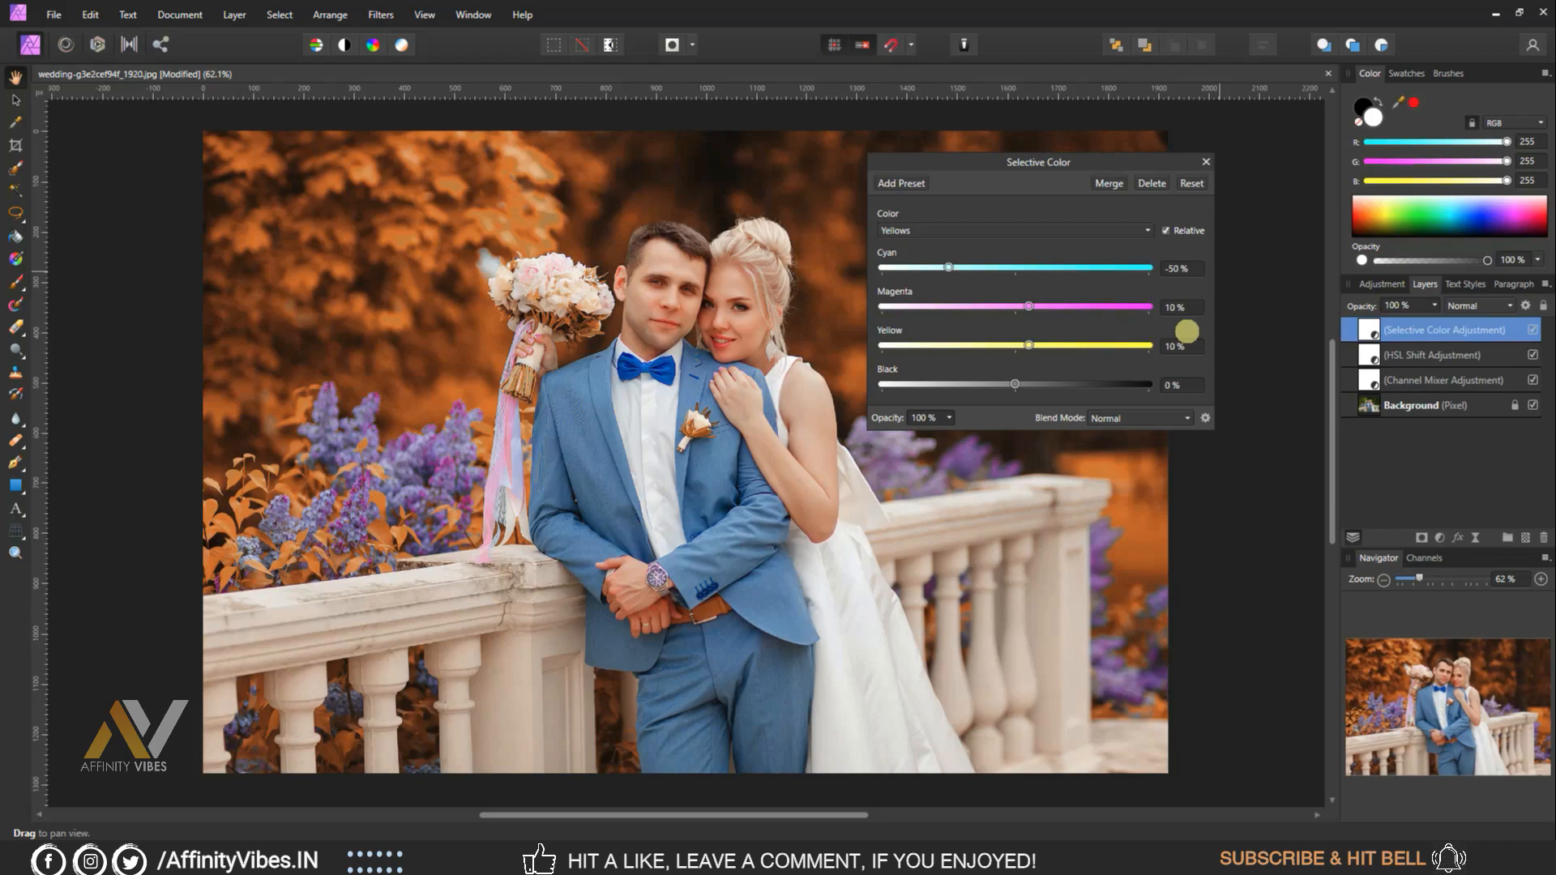
Set the Neutrals to 10% cyan and the Blacks to 10% black, then close the Selective Color settings
left_click(954, 230)
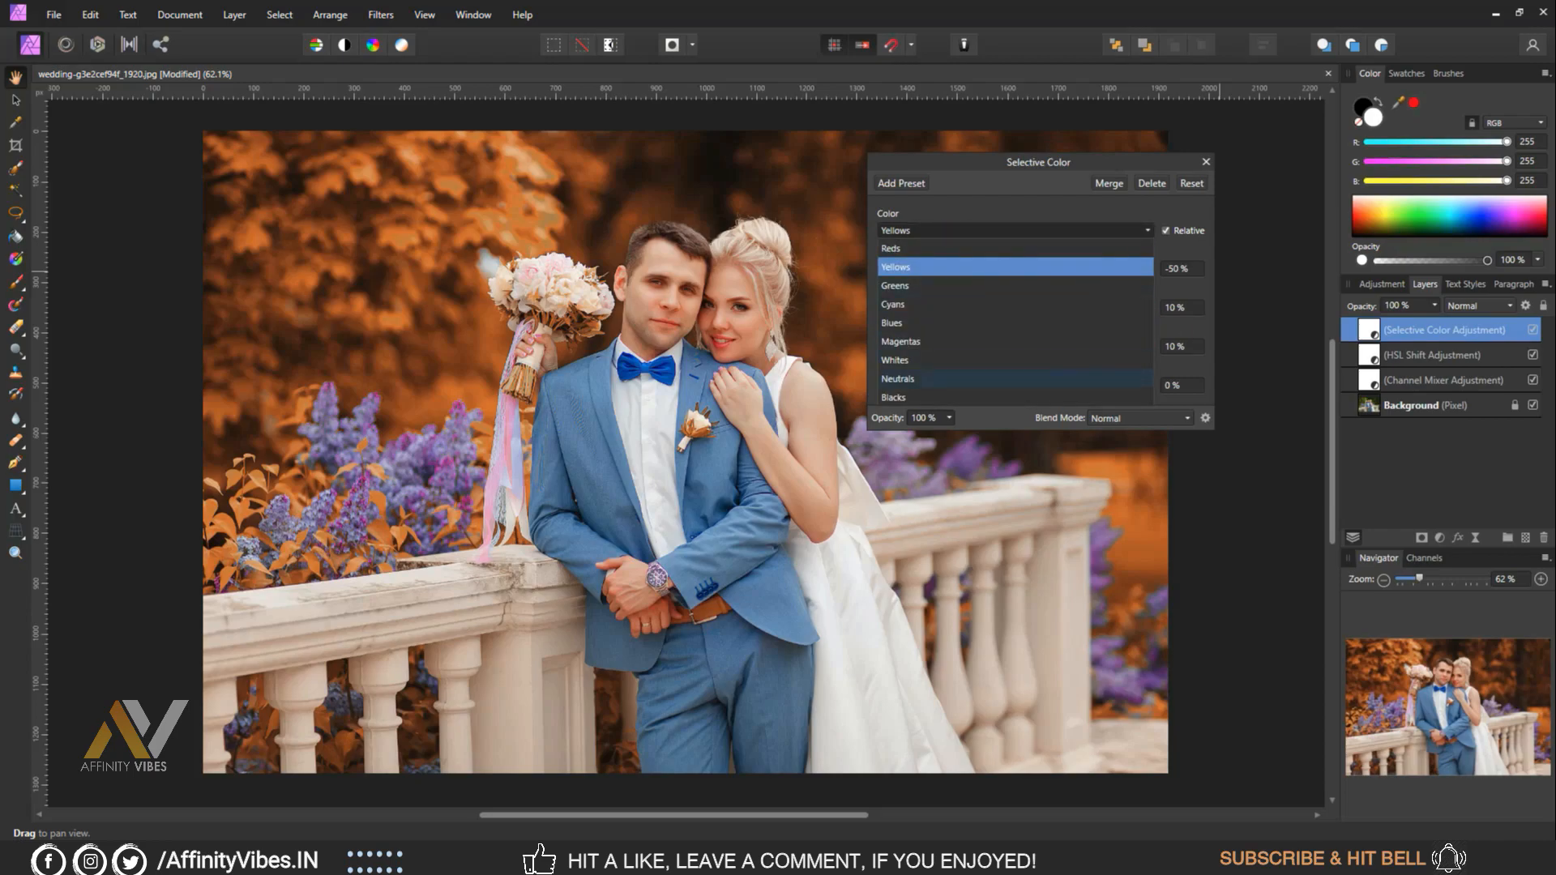
left_click(898, 379)
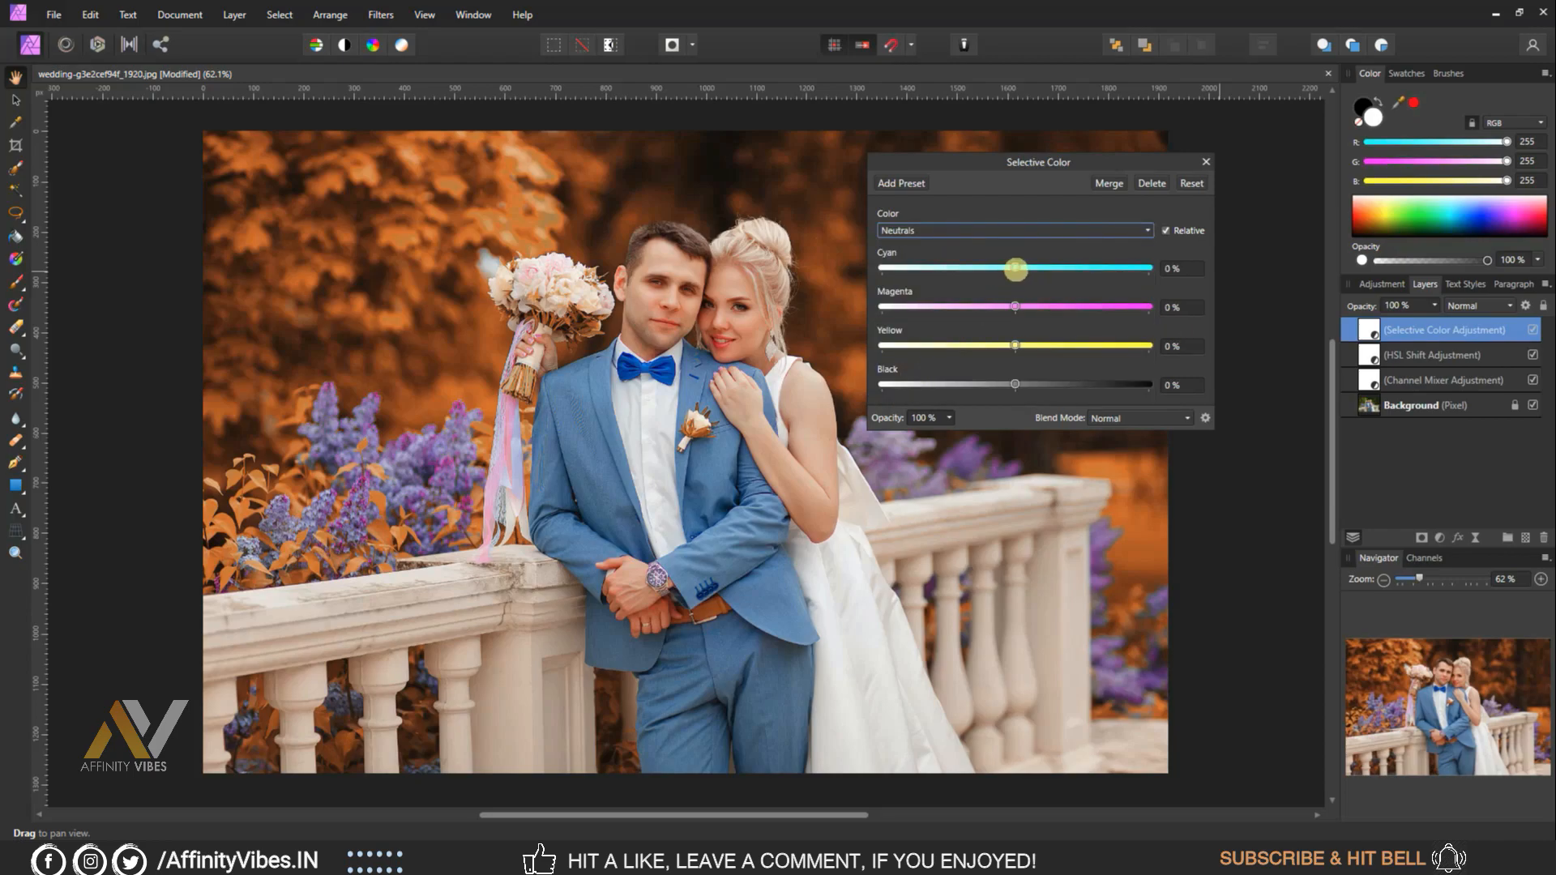
left_click_drag(1016, 269, 1031, 269)
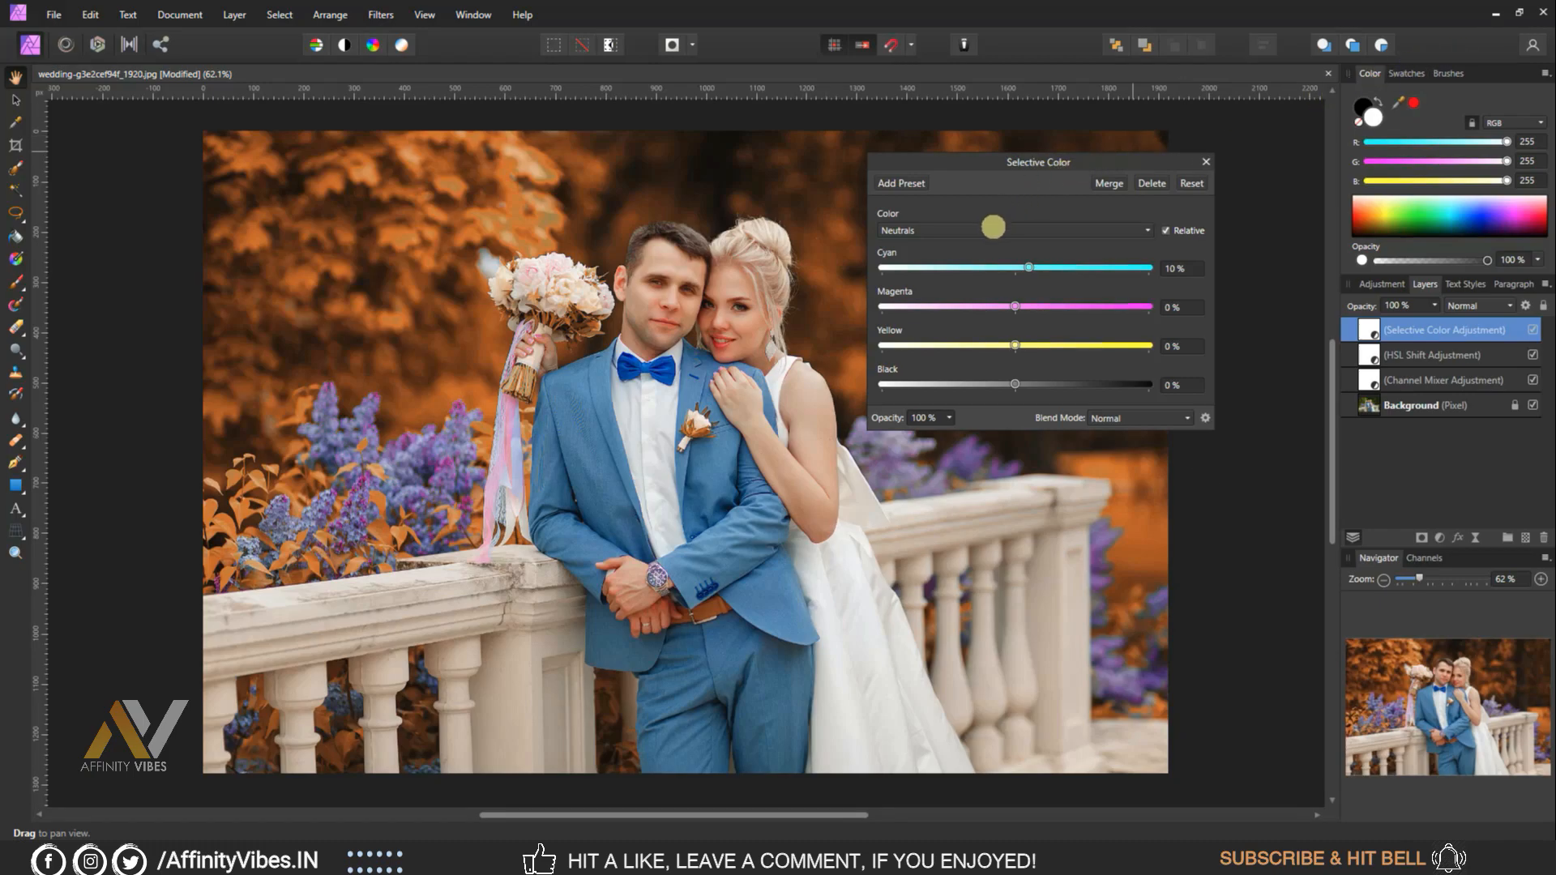
left_click(993, 227)
left_click(900, 398)
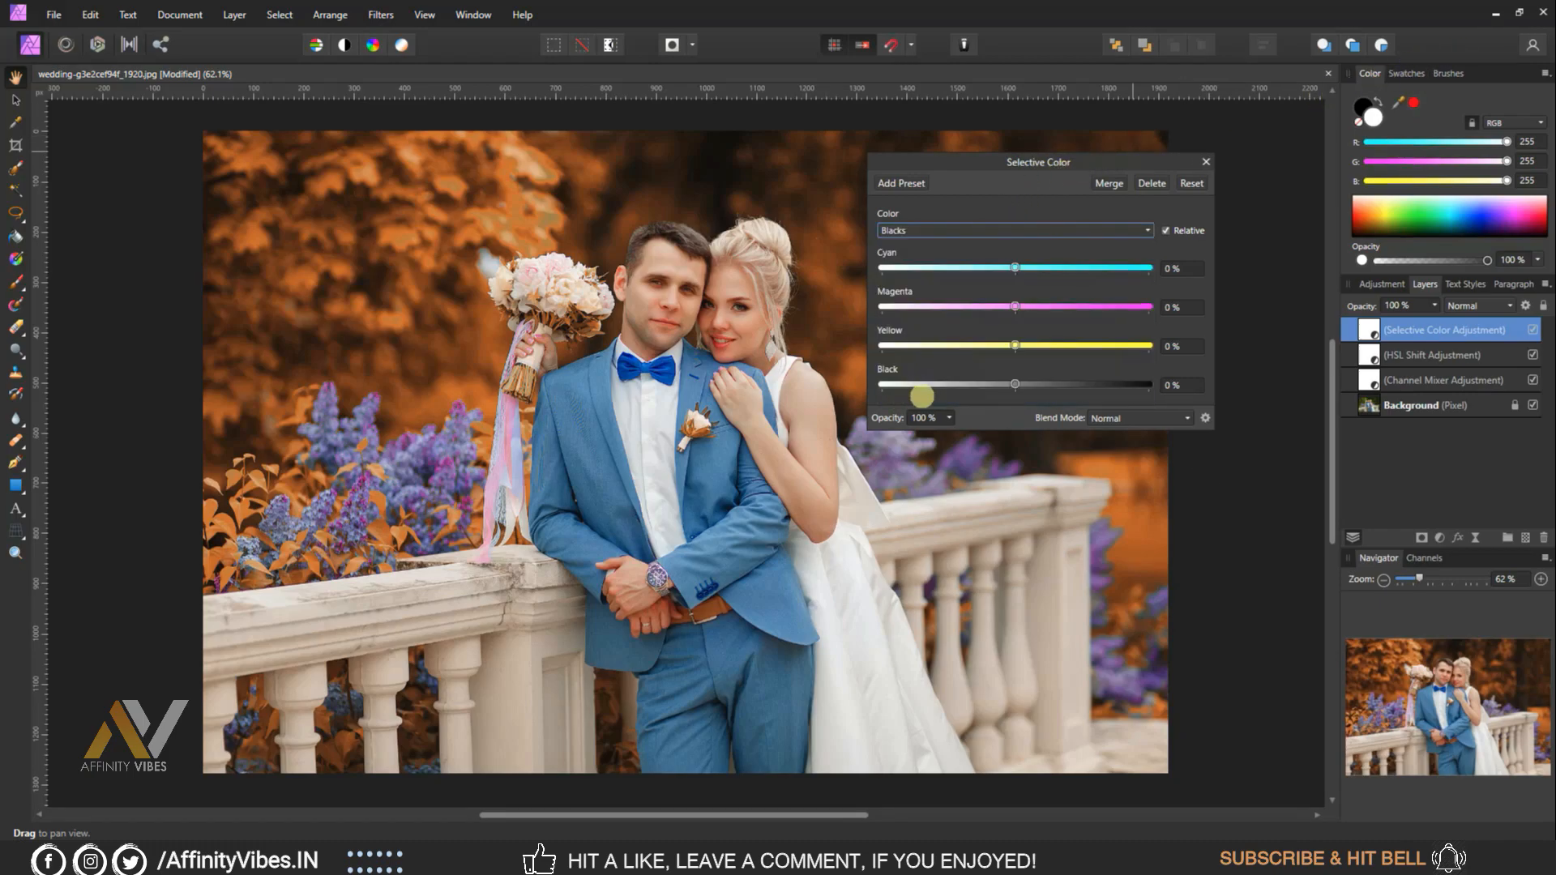
left_click_drag(1015, 384, 1029, 385)
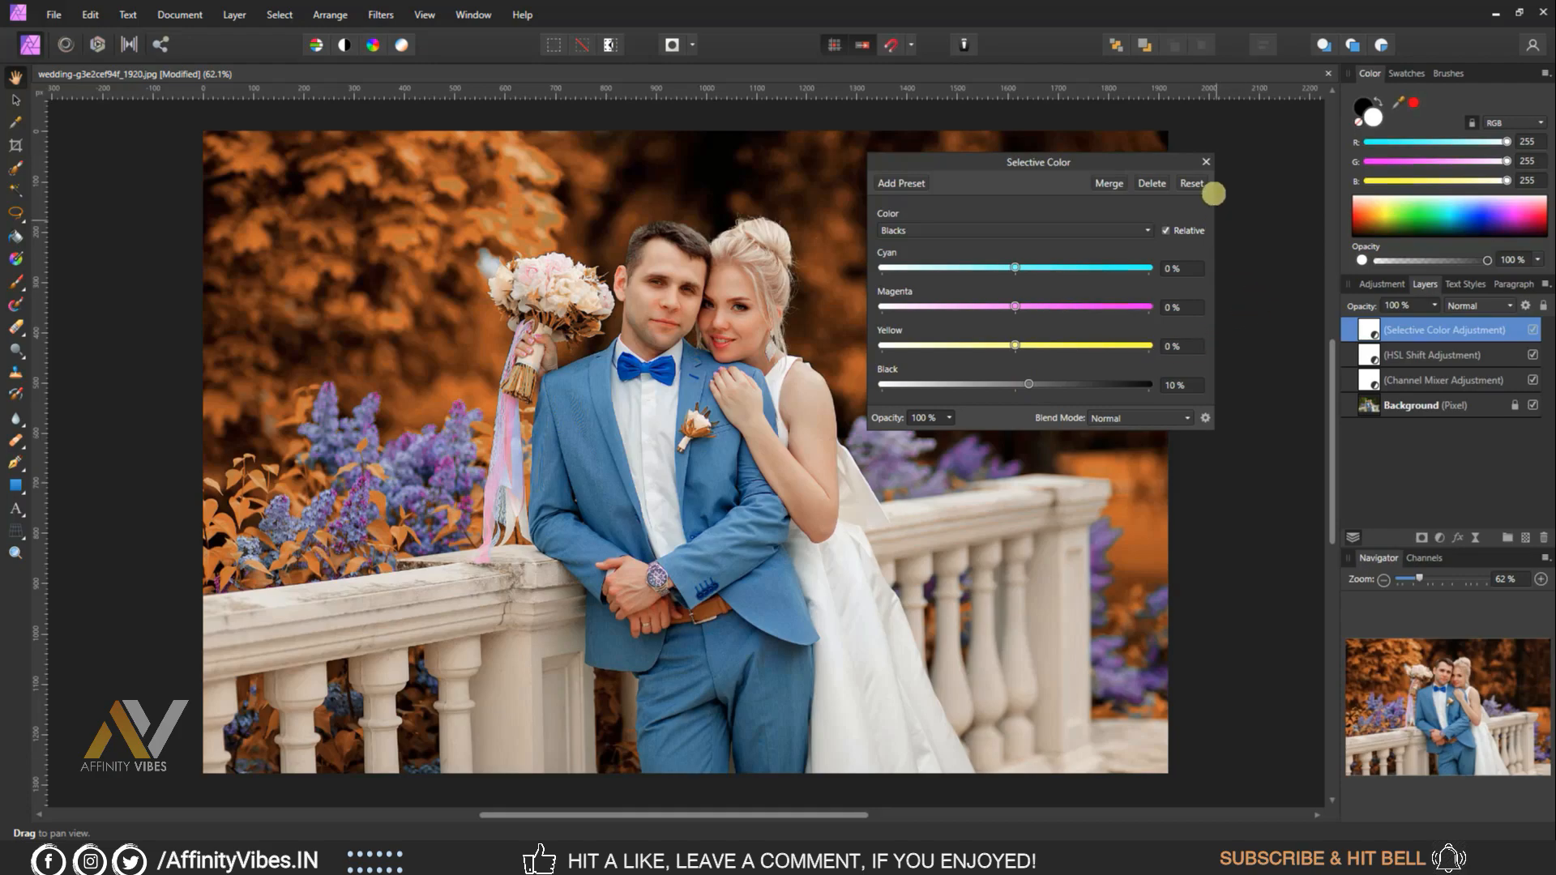
left_click(1207, 161)
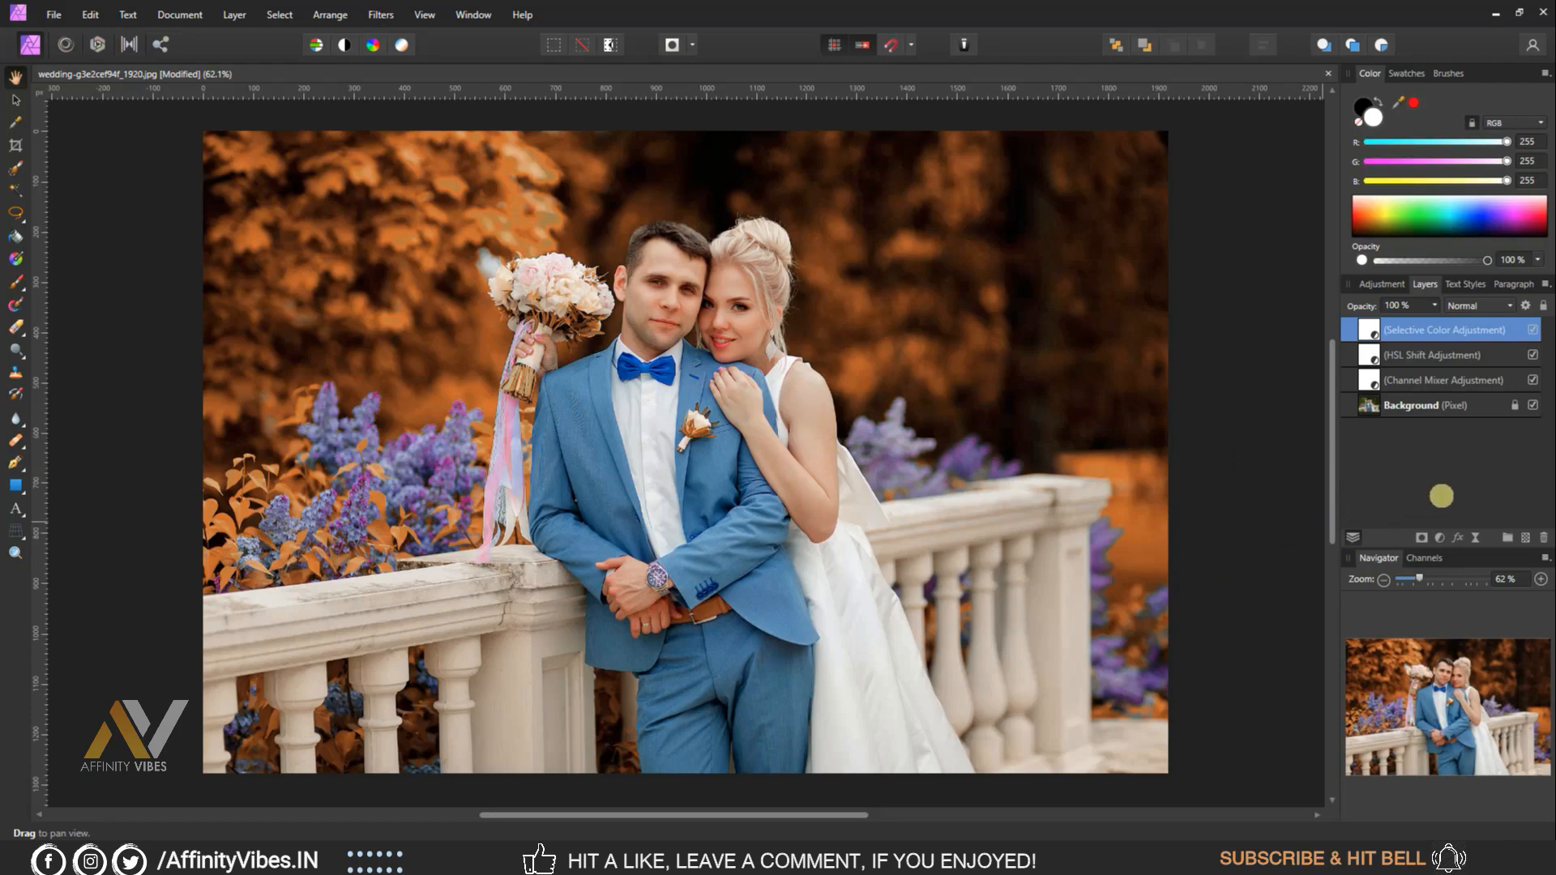
Add a Curves adjustment and raise the Master curve's midpoint slightly to about X 0.48, Y 0.511
left_click(1441, 535)
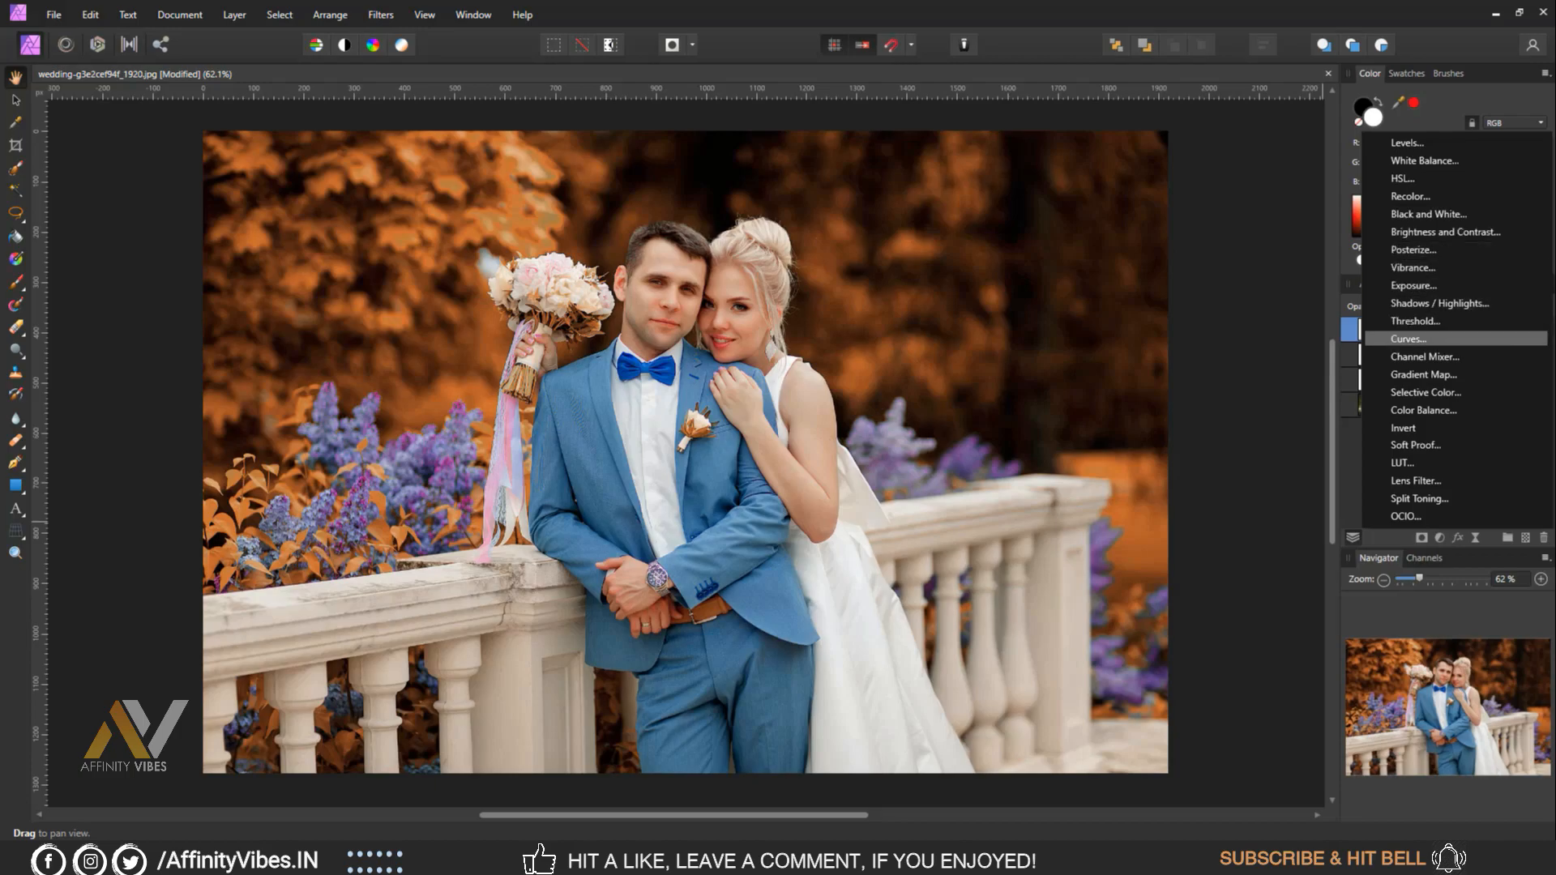
left_click(1408, 339)
left_click_drag(1132, 386, 1052, 154)
left_click(1019, 498)
left_click(1019, 498)
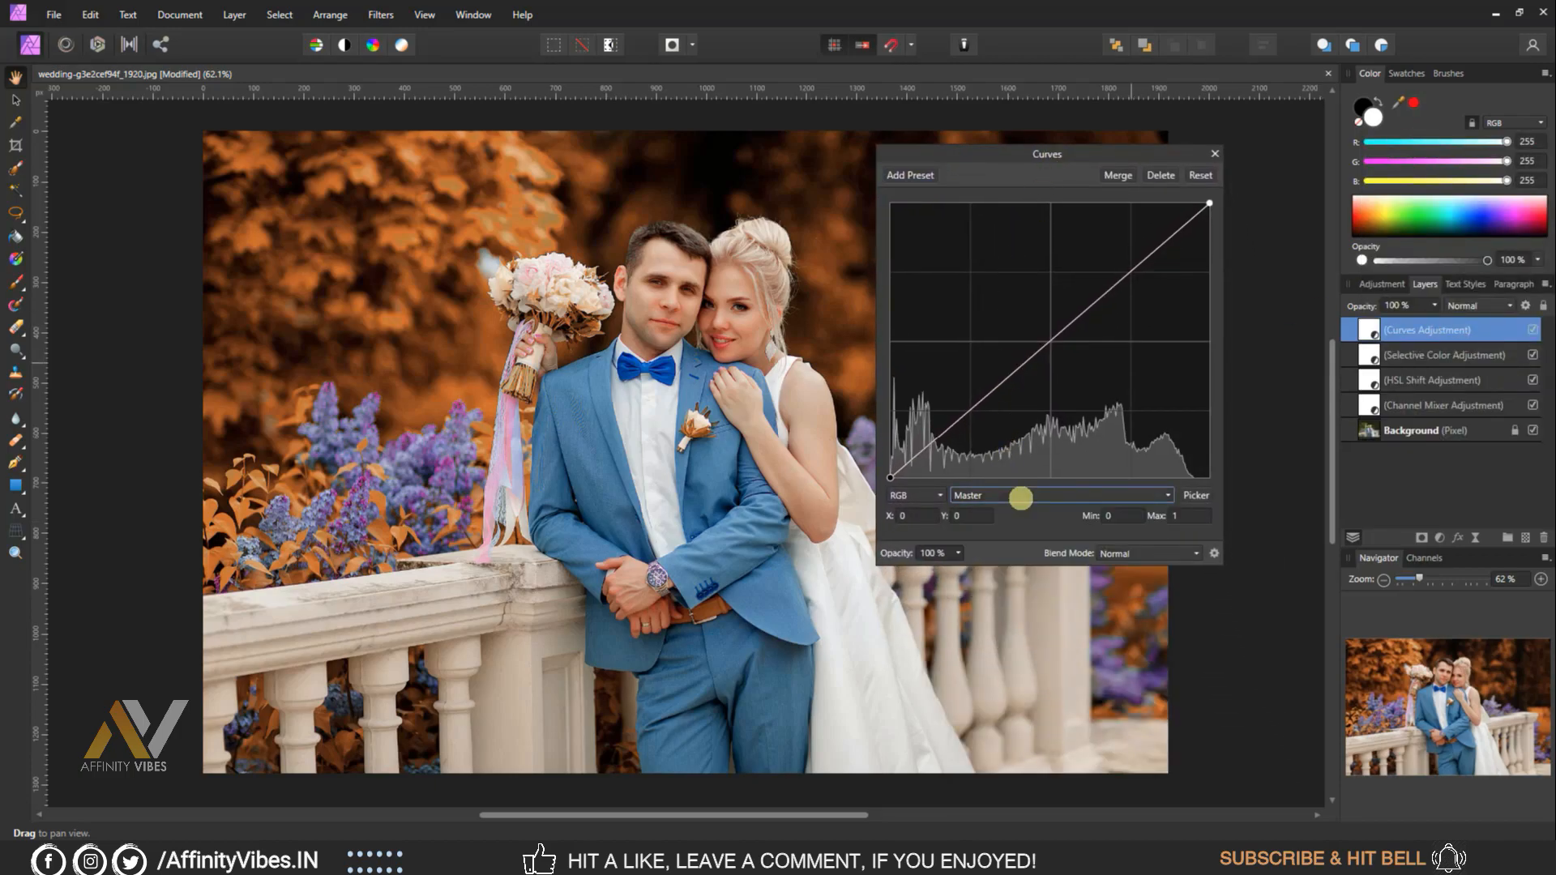
left_click(1048, 343)
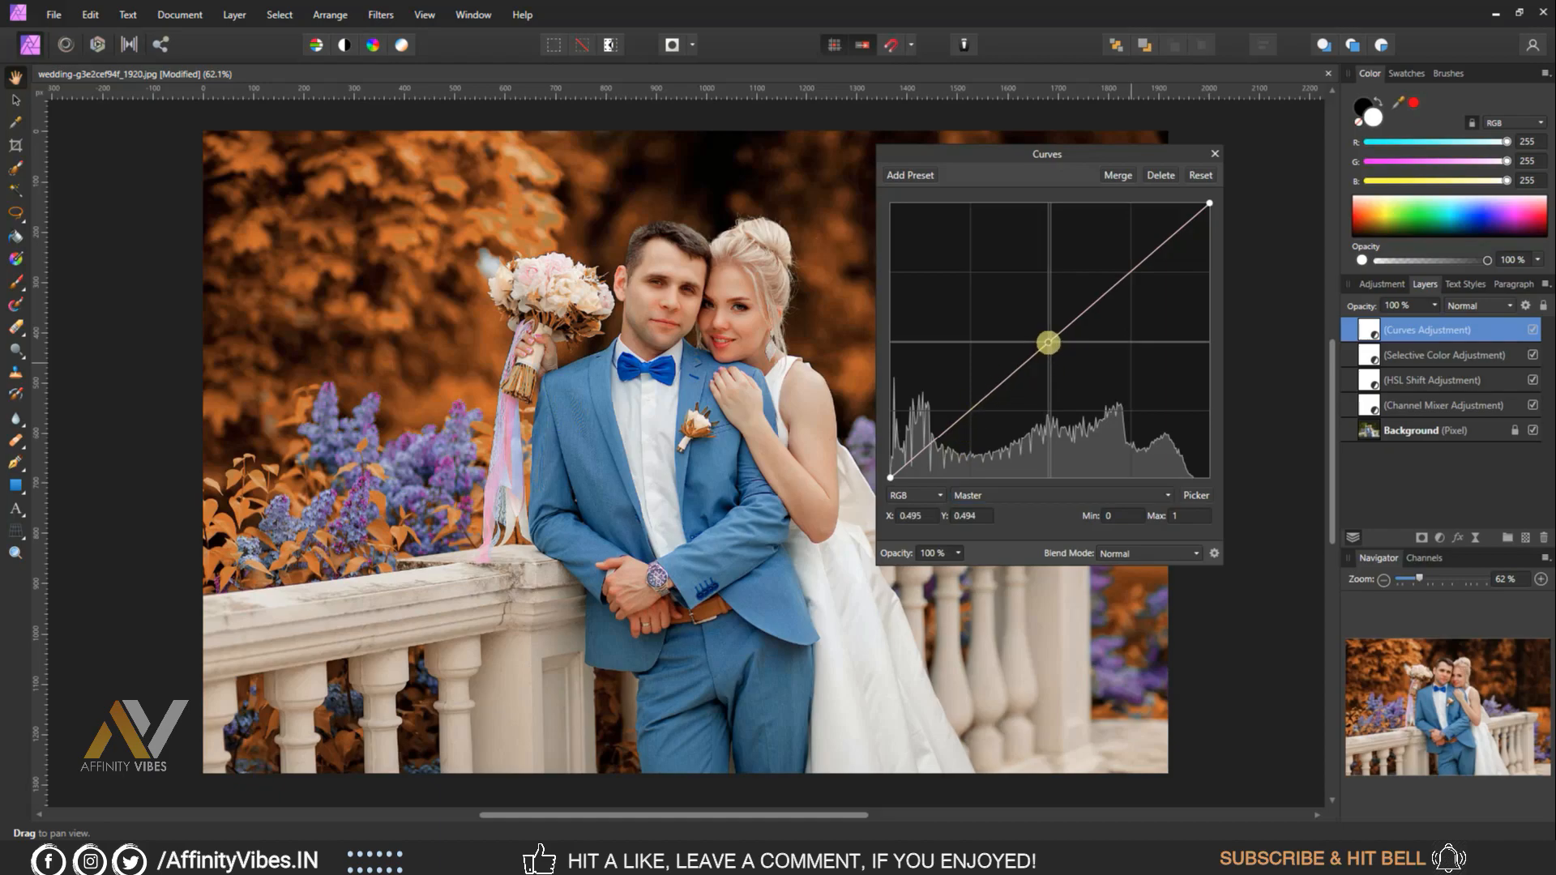
left_click_drag(1049, 343, 1043, 339)
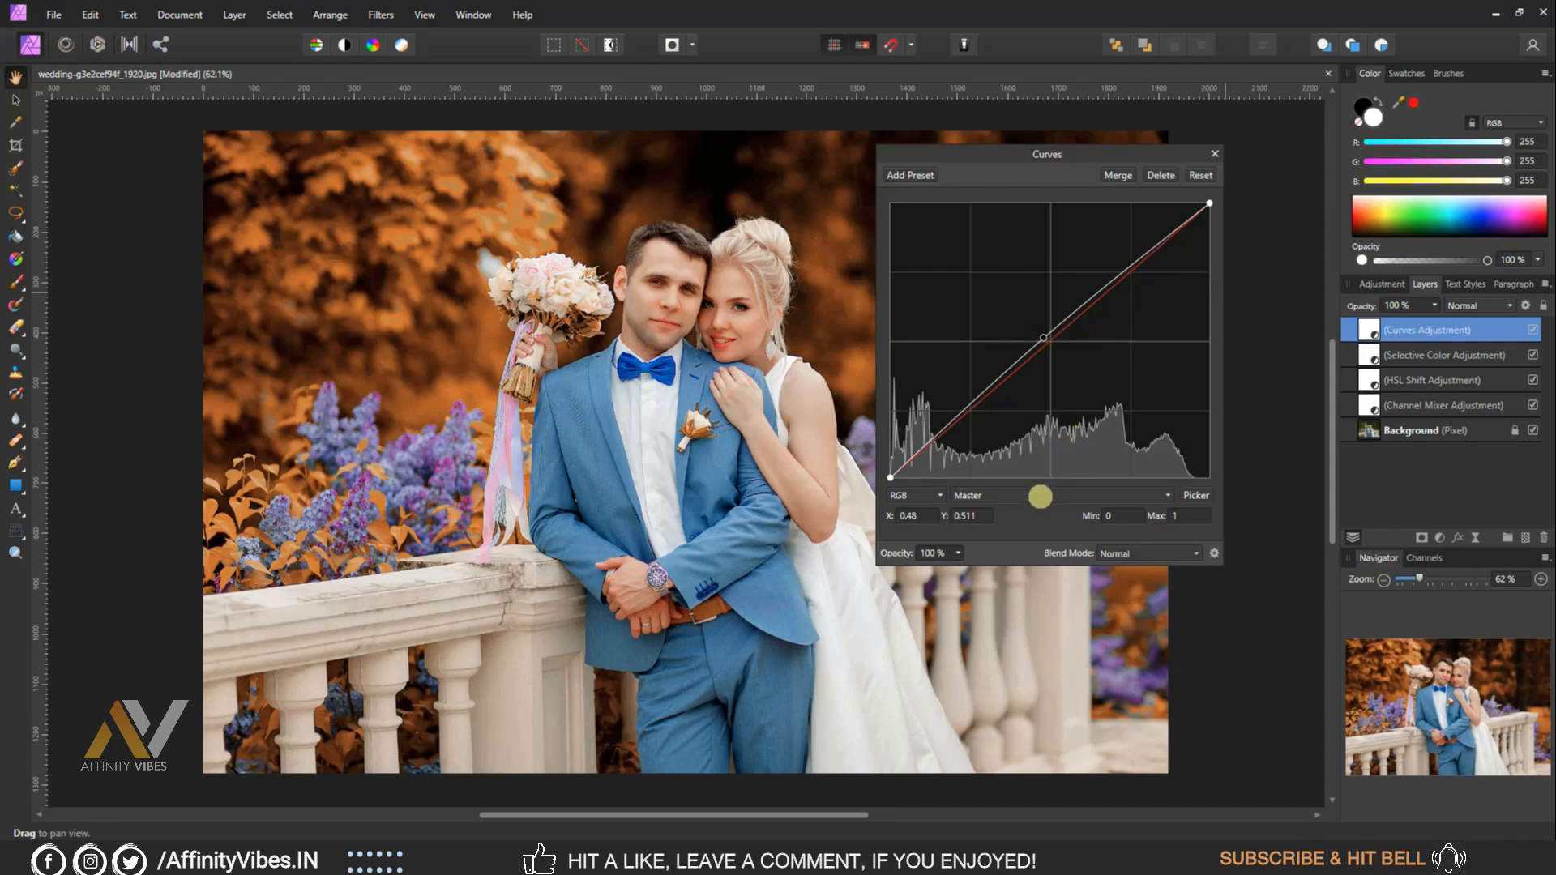
Place a midpoint on the Red curve at about X 0.48, Y 0.499, close the Curves settings and check the layer's effect
left_click(1039, 495)
left_click(973, 532)
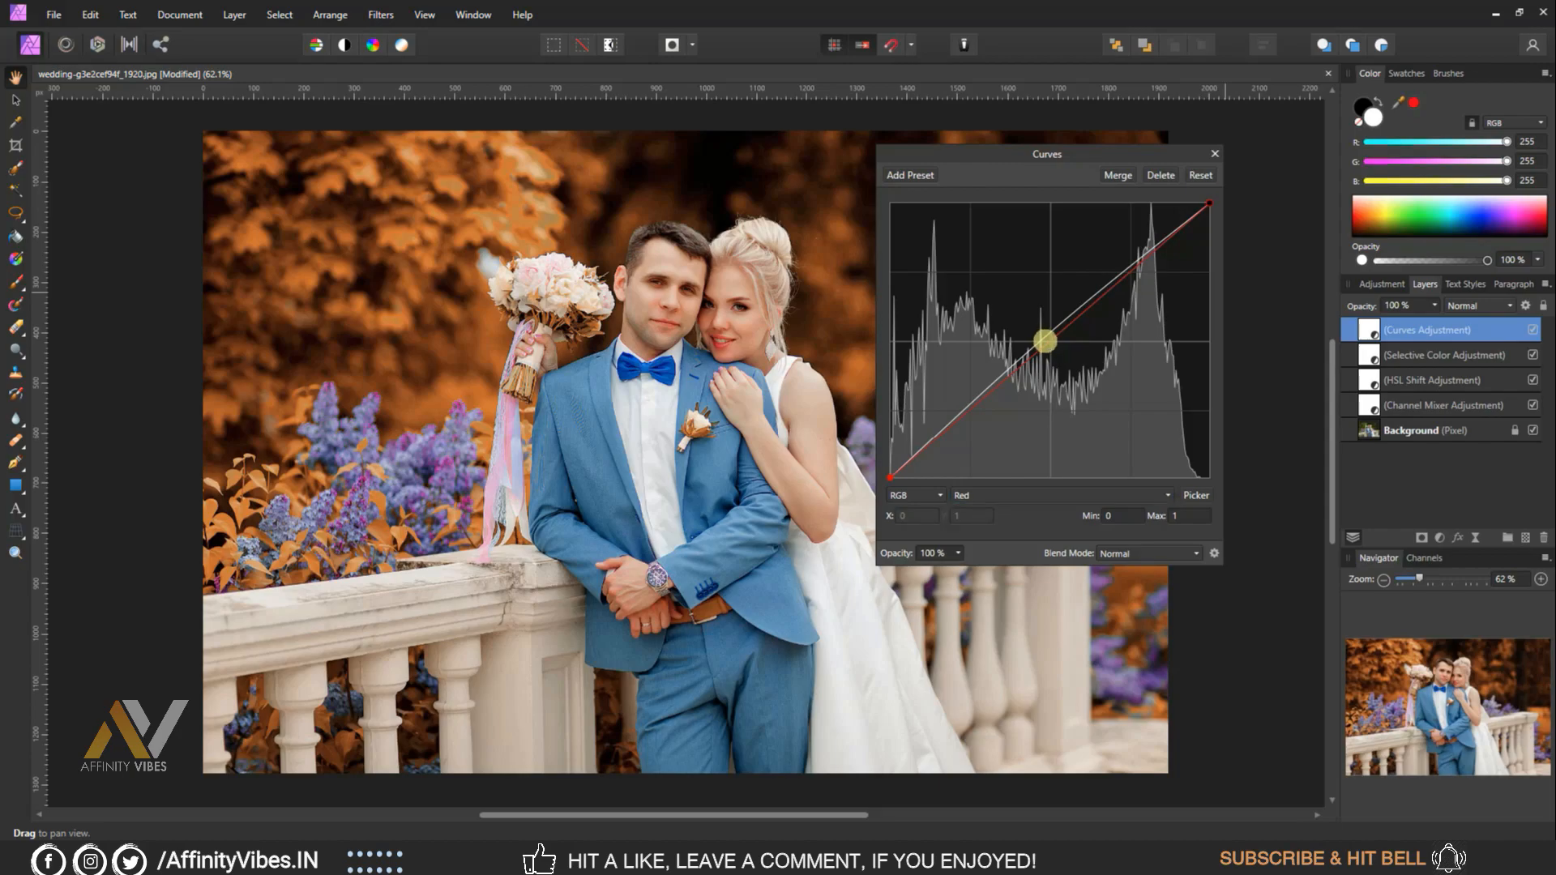
left_click(1049, 344)
left_click_drag(1050, 343, 1058, 352)
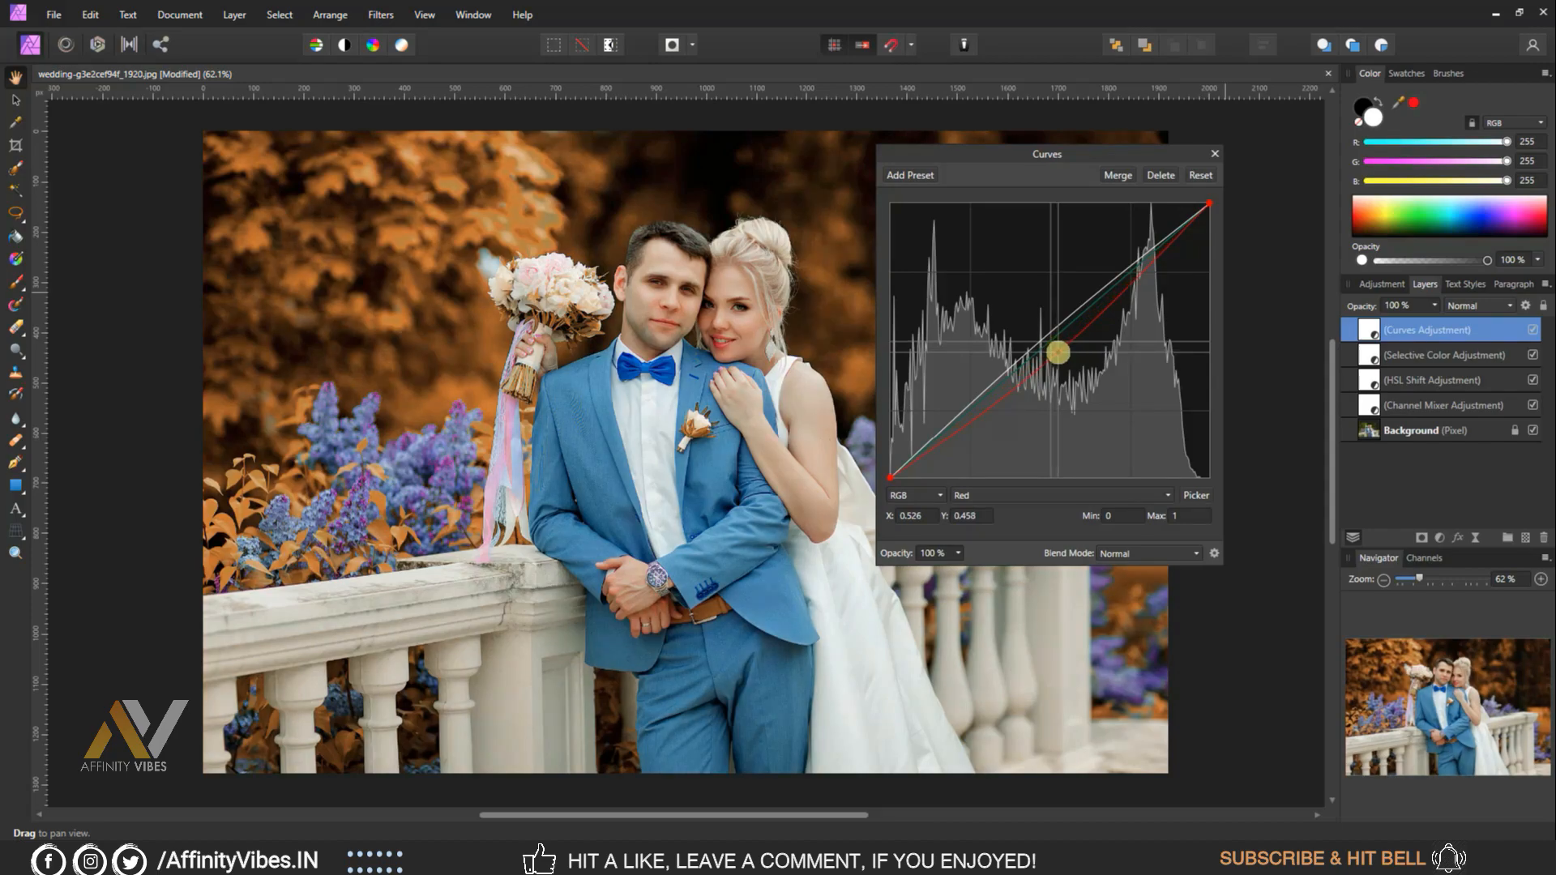
left_click_drag(1058, 352, 1044, 341)
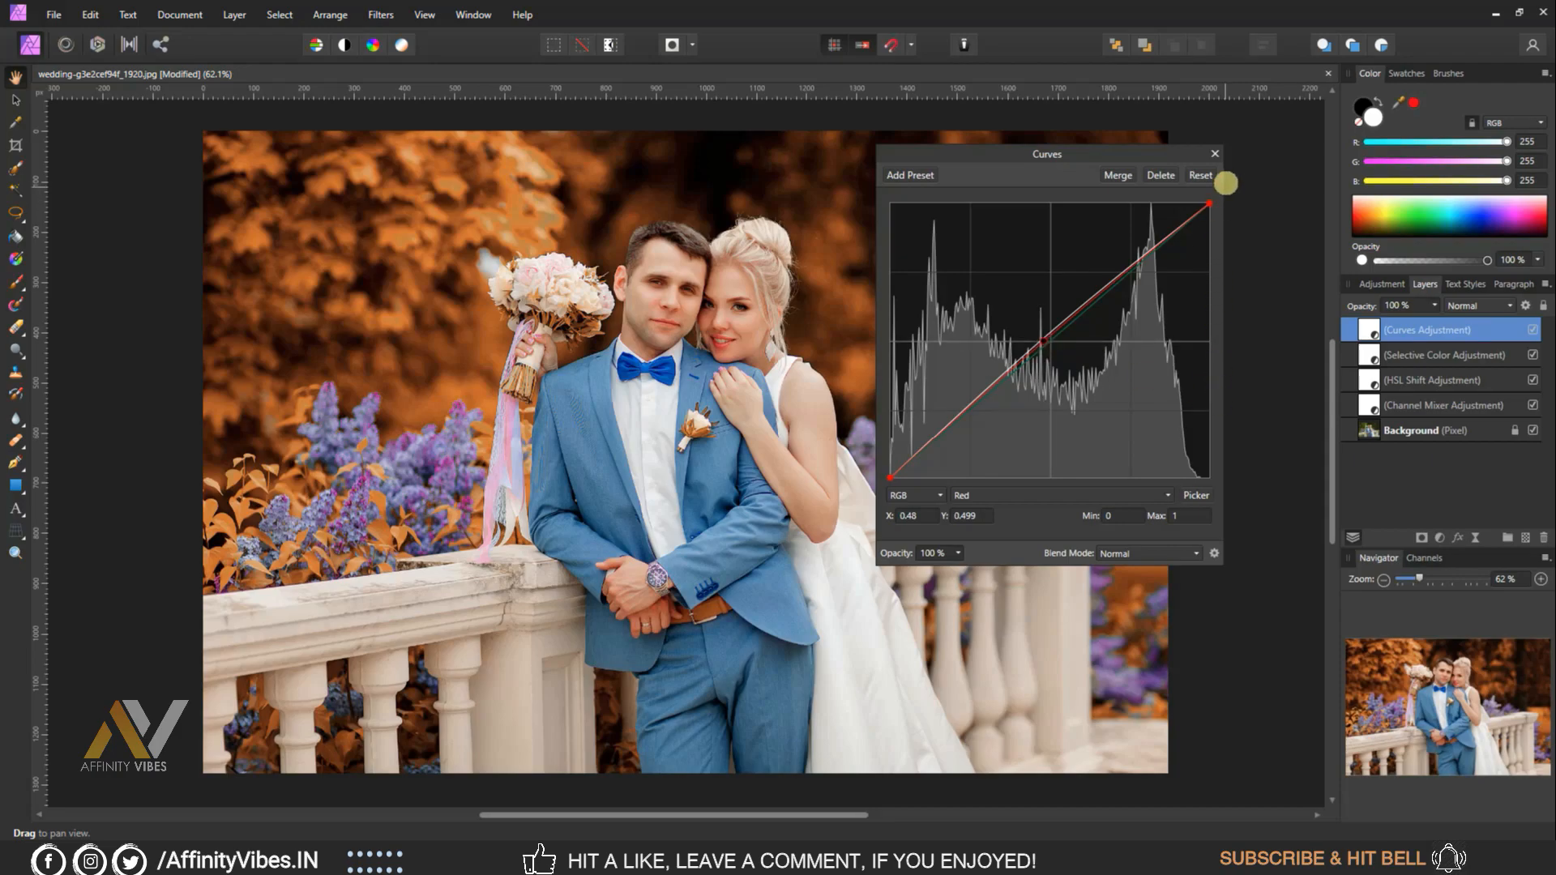
left_click(1216, 154)
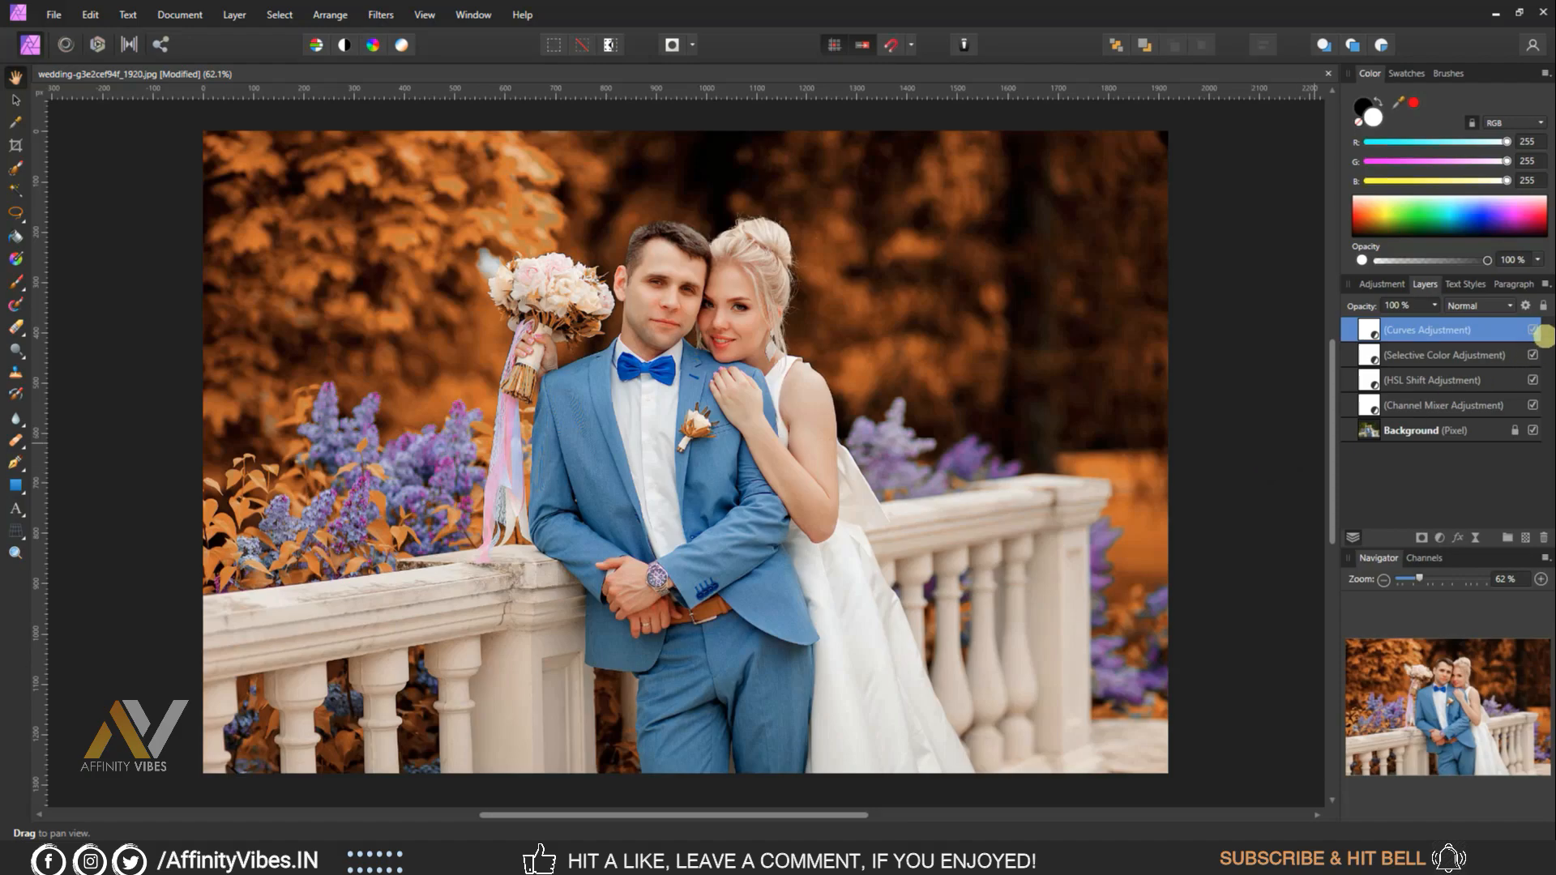
left_click(1533, 330)
Add a Levels adjustment, raise the Output Black Level to about 4%, and compare the photo with the layer hidden and shown
left_click(1440, 537)
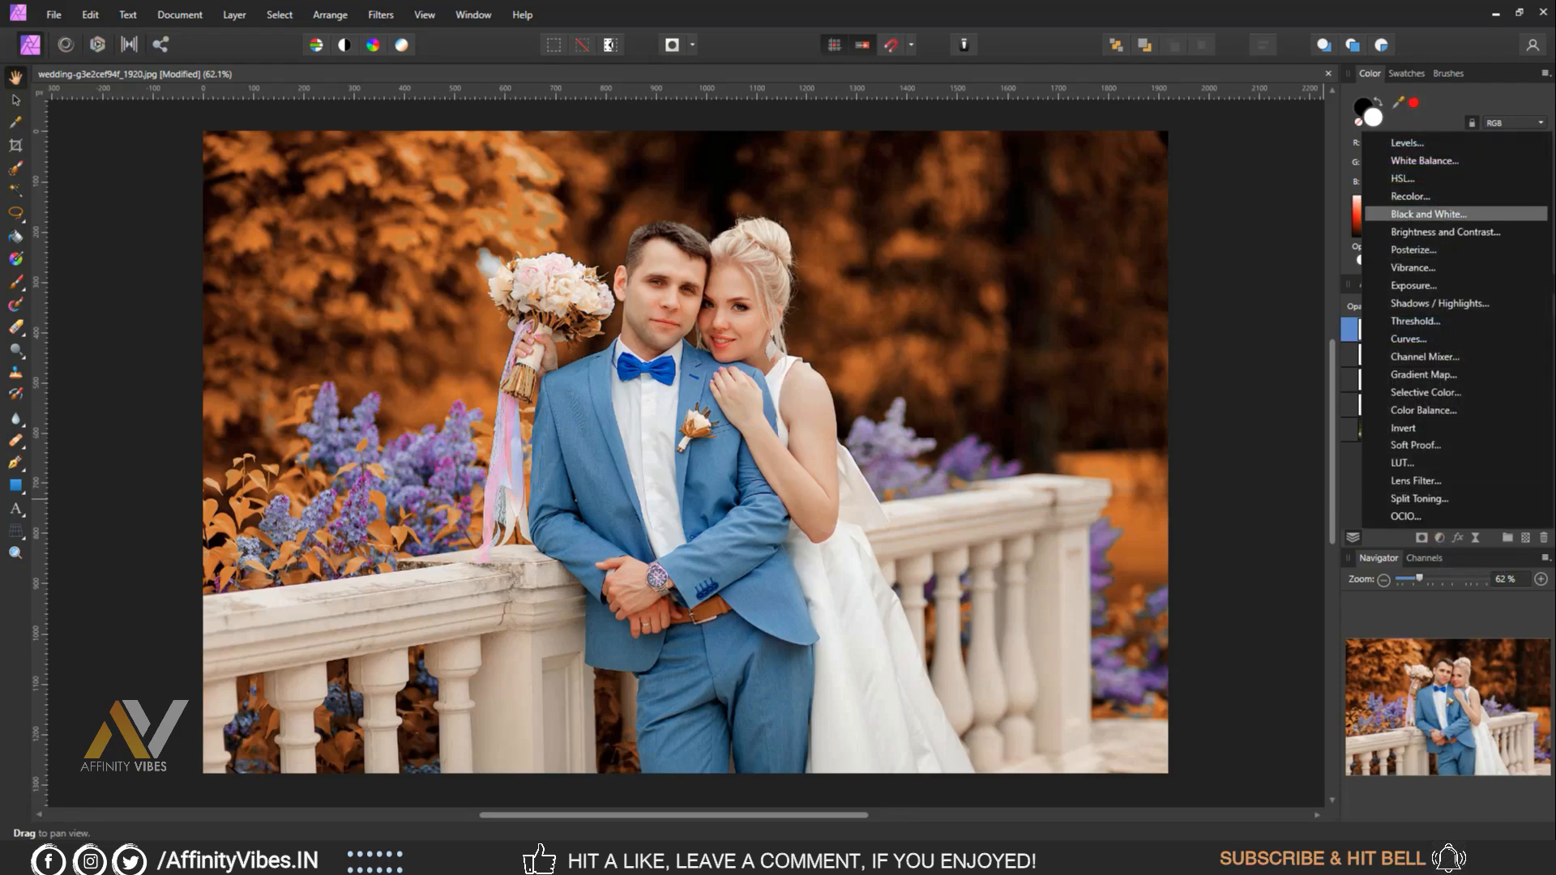
left_click(1433, 148)
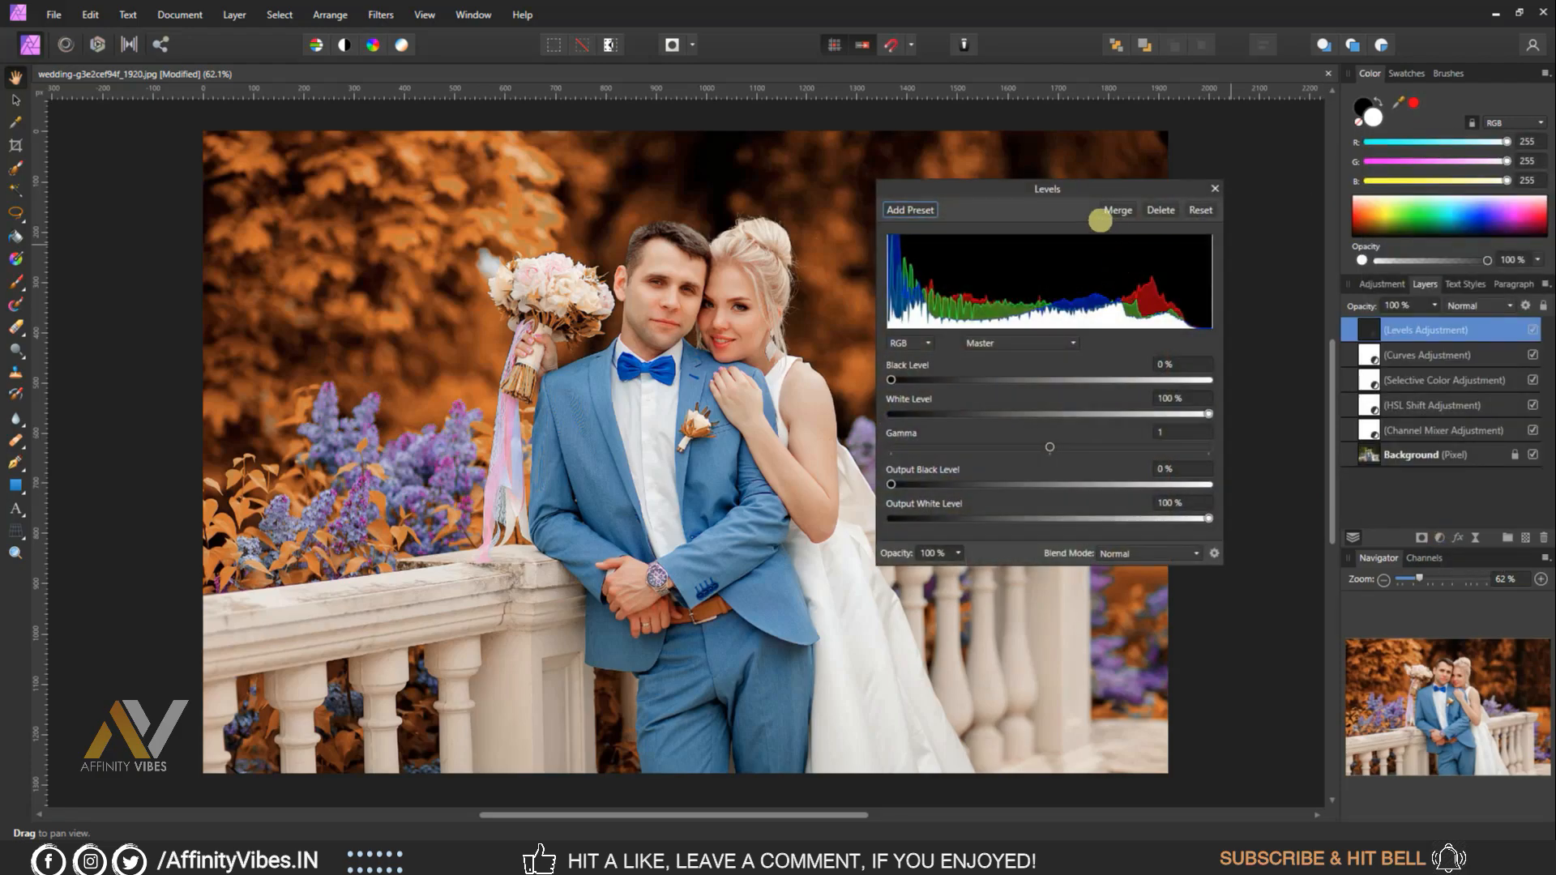
left_click_drag(1078, 191, 1087, 202)
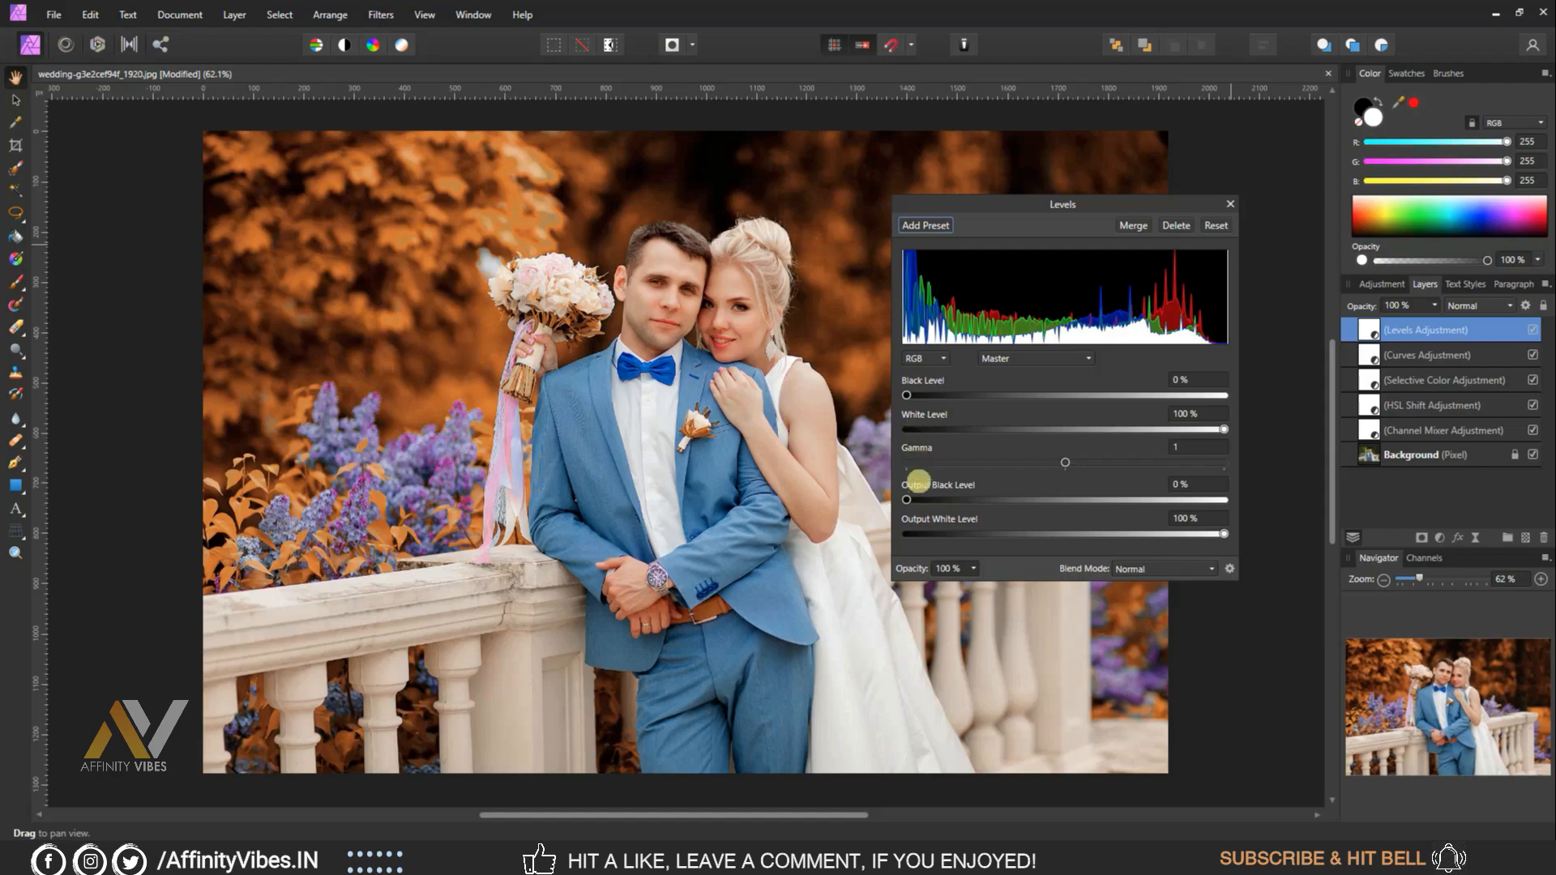
left_click_drag(907, 500, 917, 499)
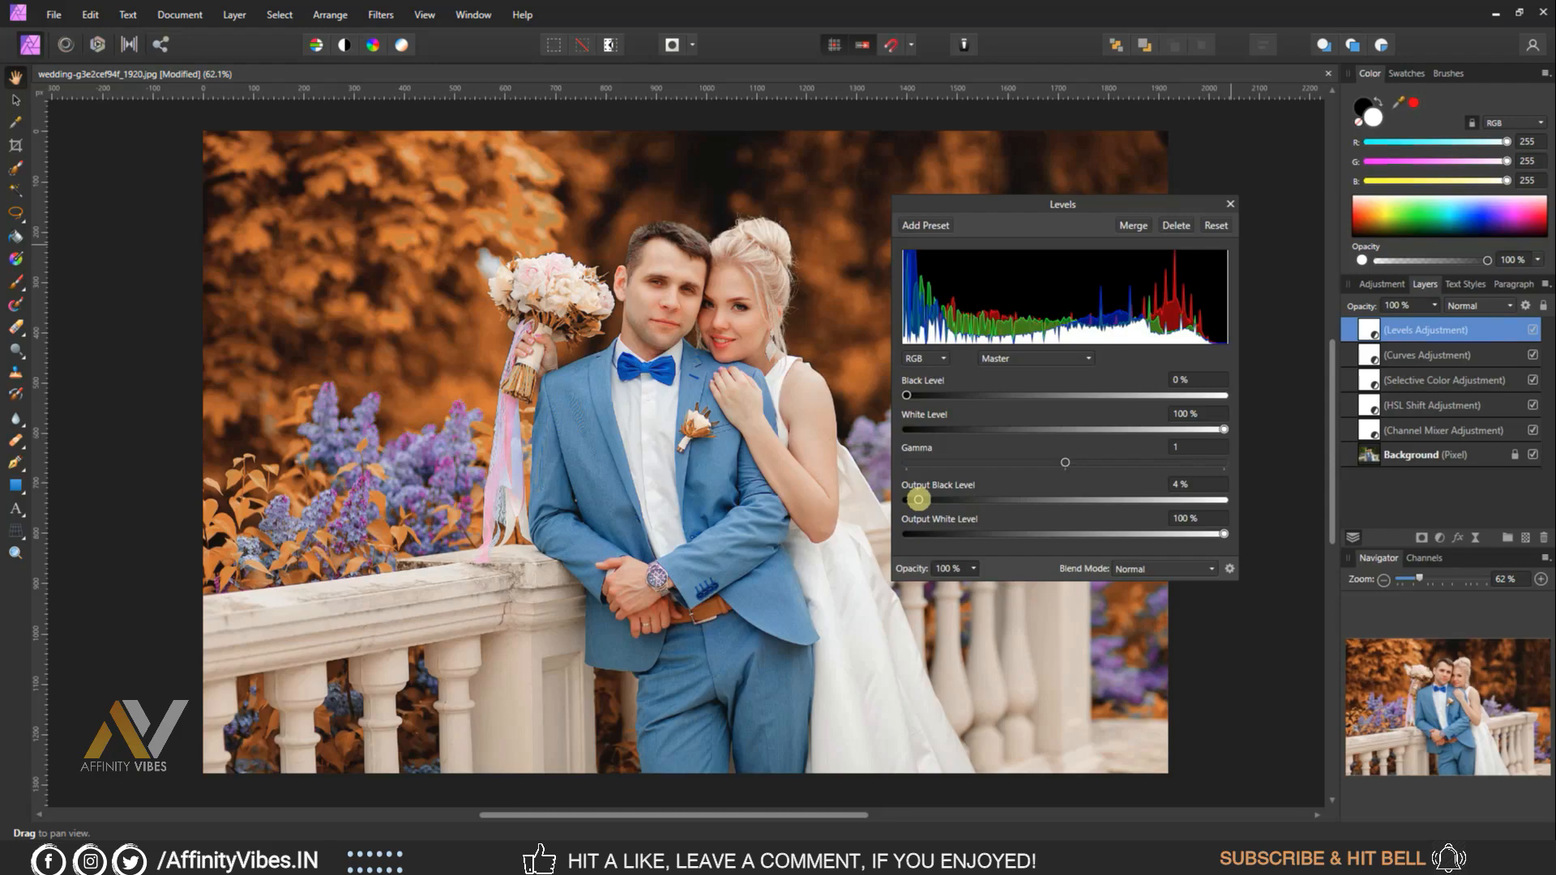
left_click_drag(920, 499, 922, 499)
left_click(1229, 204)
left_click(1535, 329)
left_click(1534, 329)
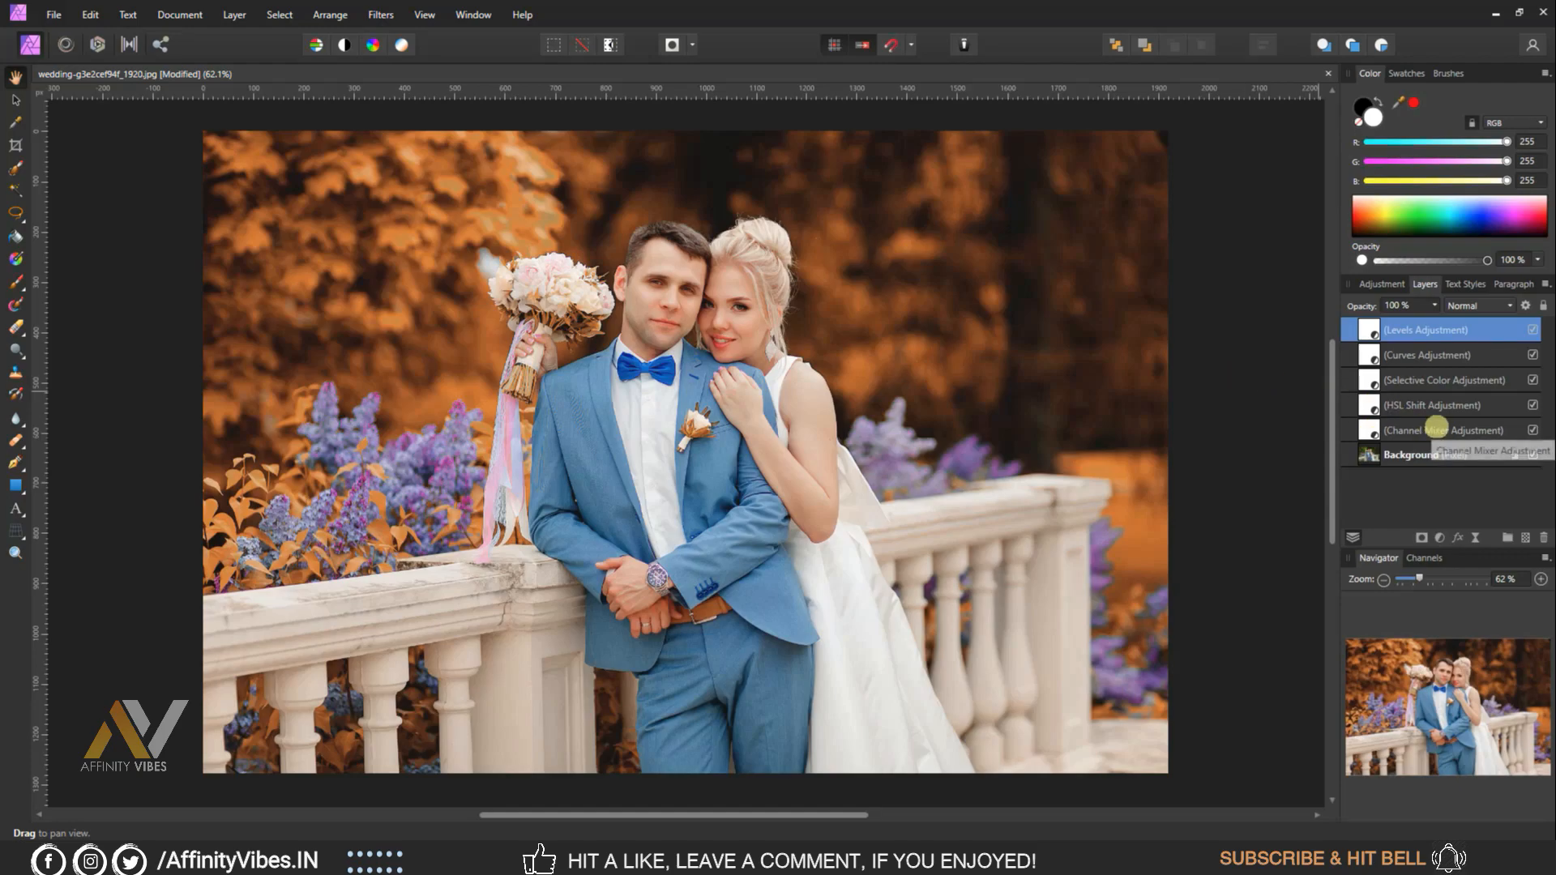
Export all five adjustment layers as a .cube LUT titled "Pro Orange Effect" into the Affinity Vibes (LUTS) folder
left_click(1436, 429, "shift")
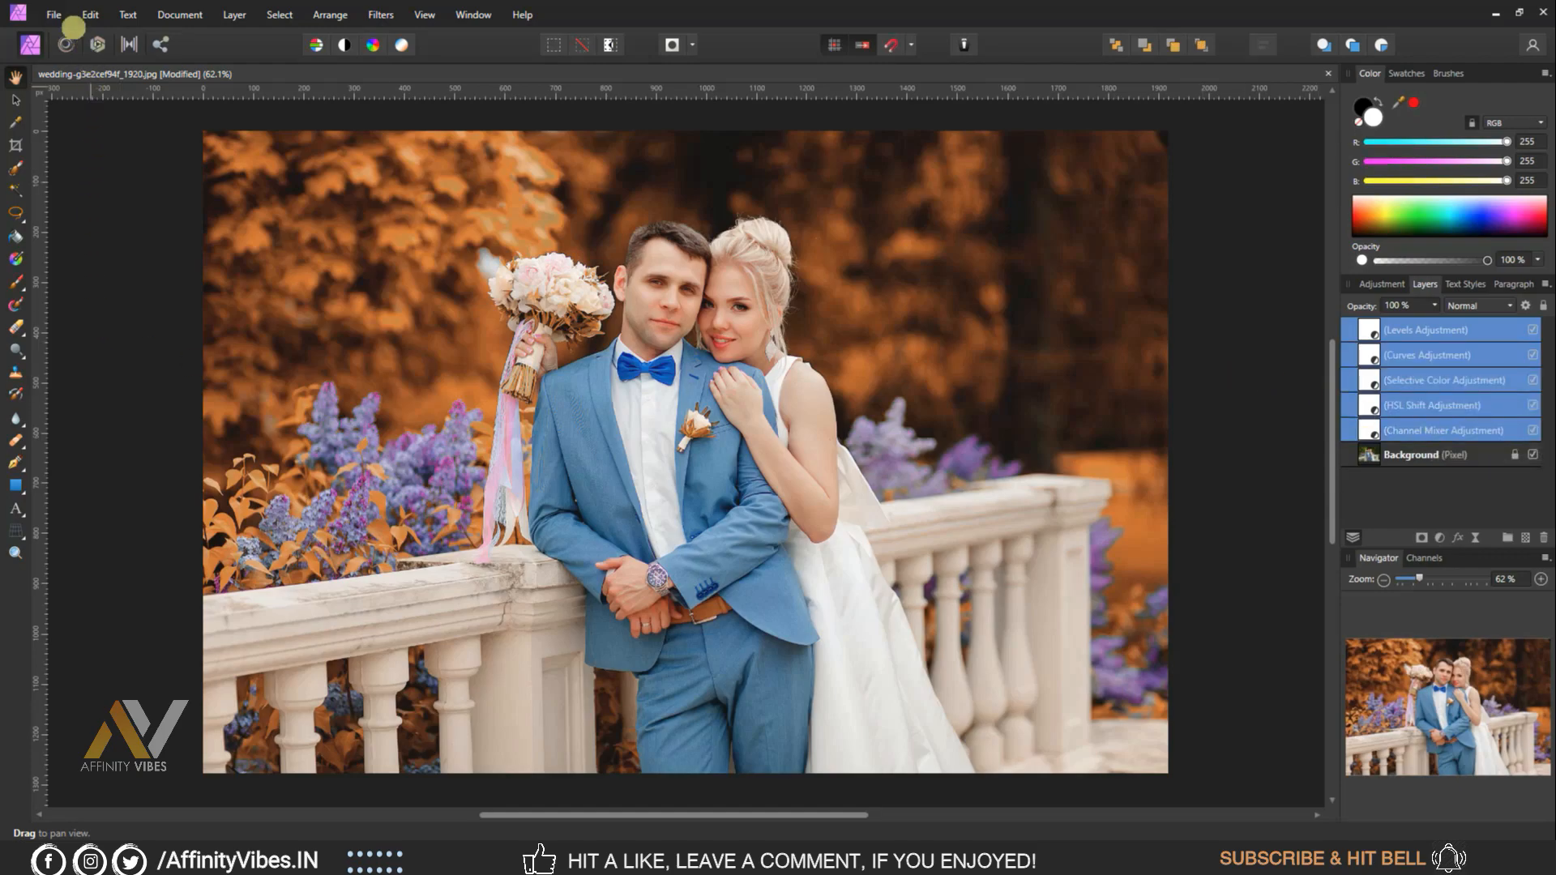
left_click(57, 14)
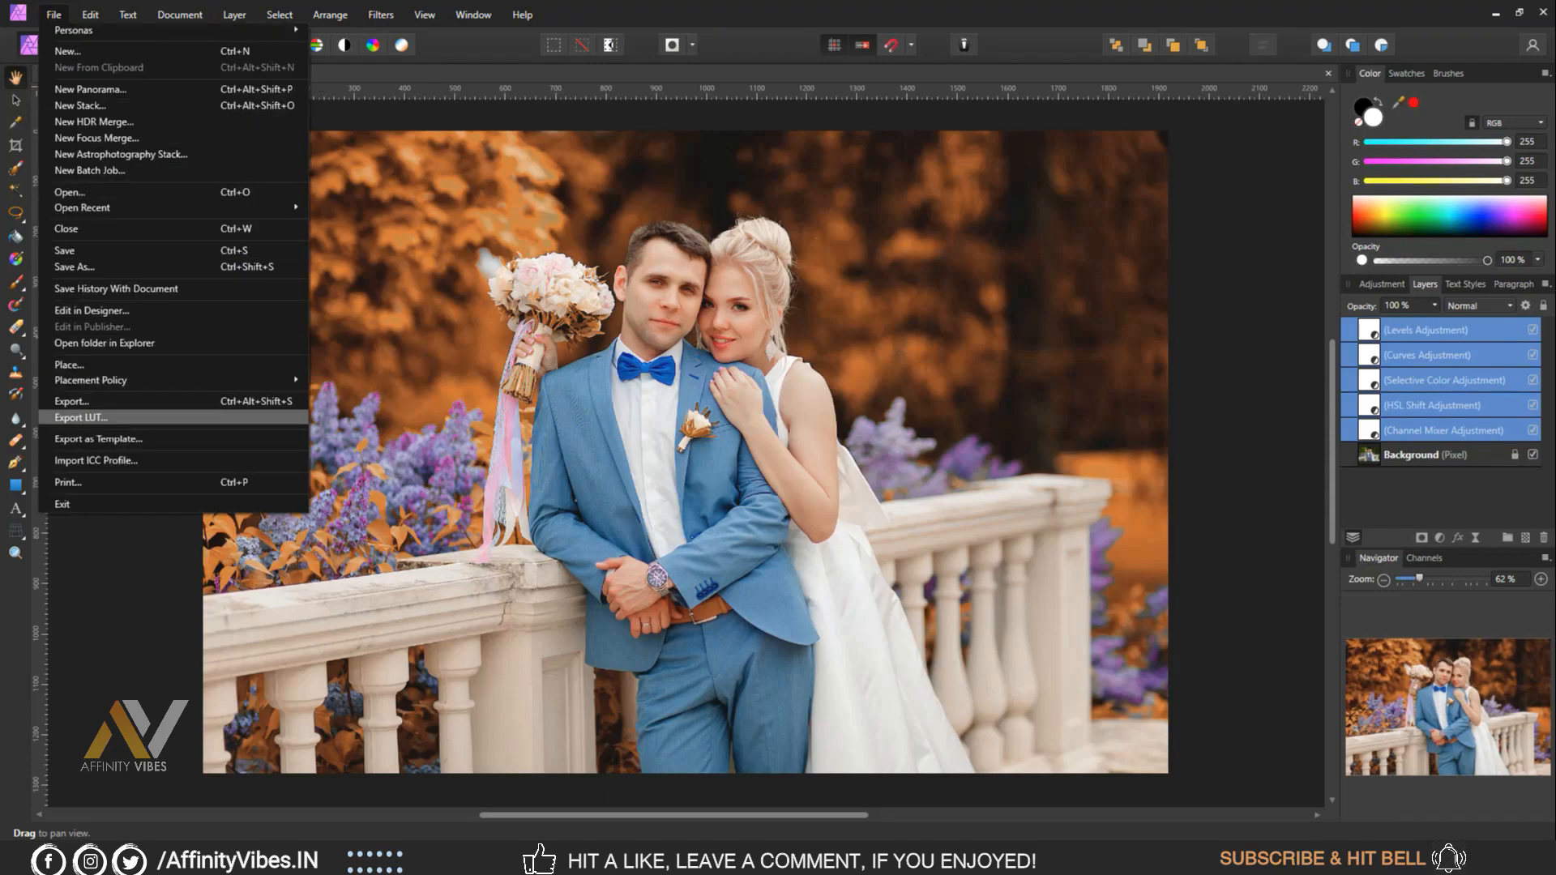
left_click(93, 417)
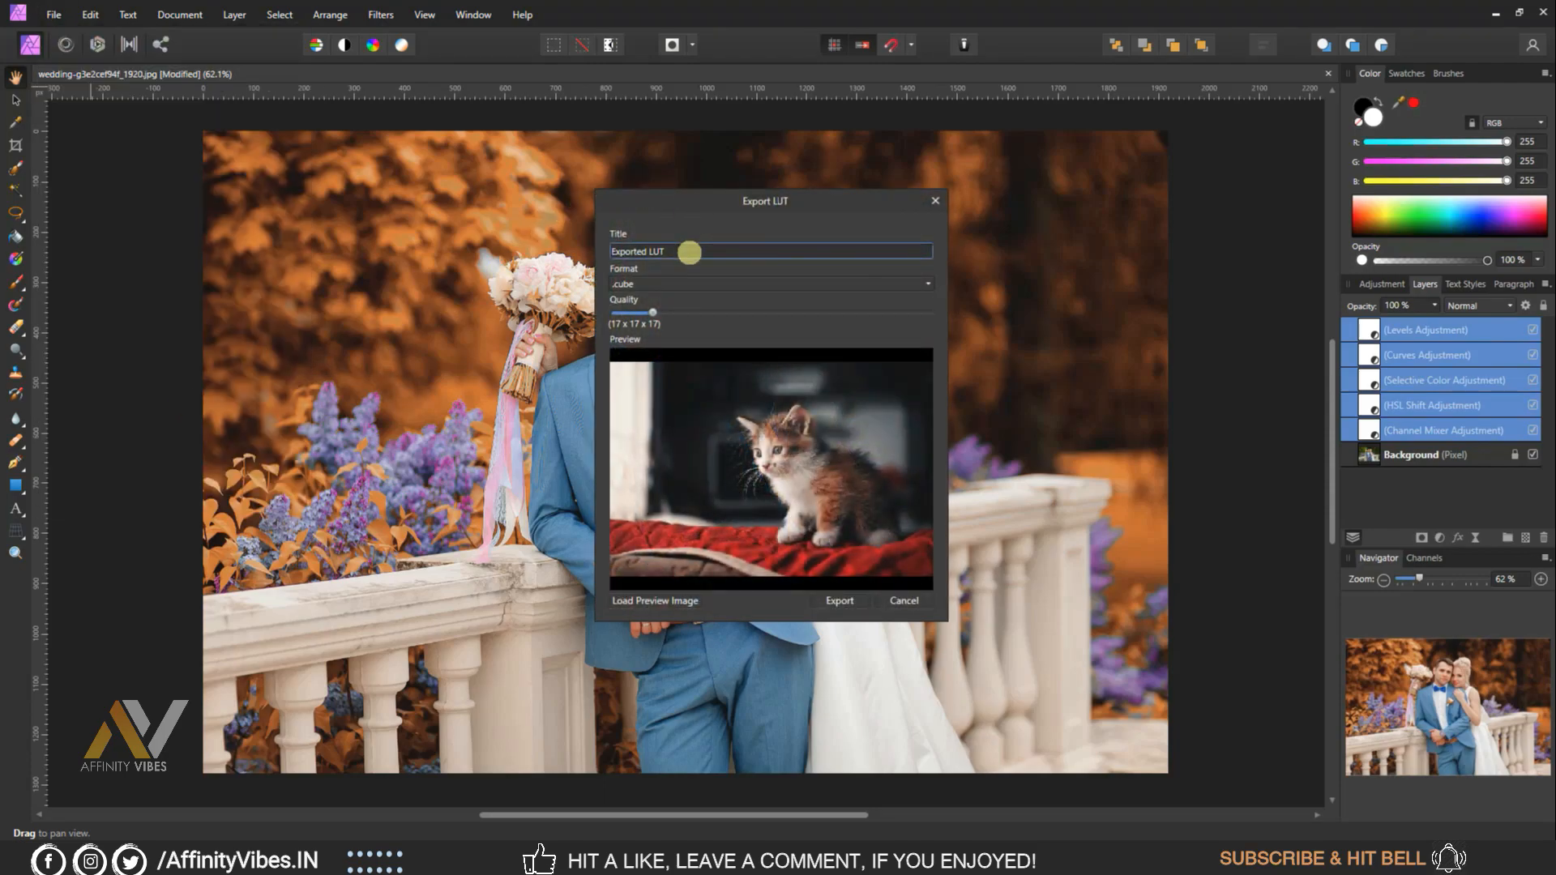
left_click(689, 251)
type("Pro Orange Effect")
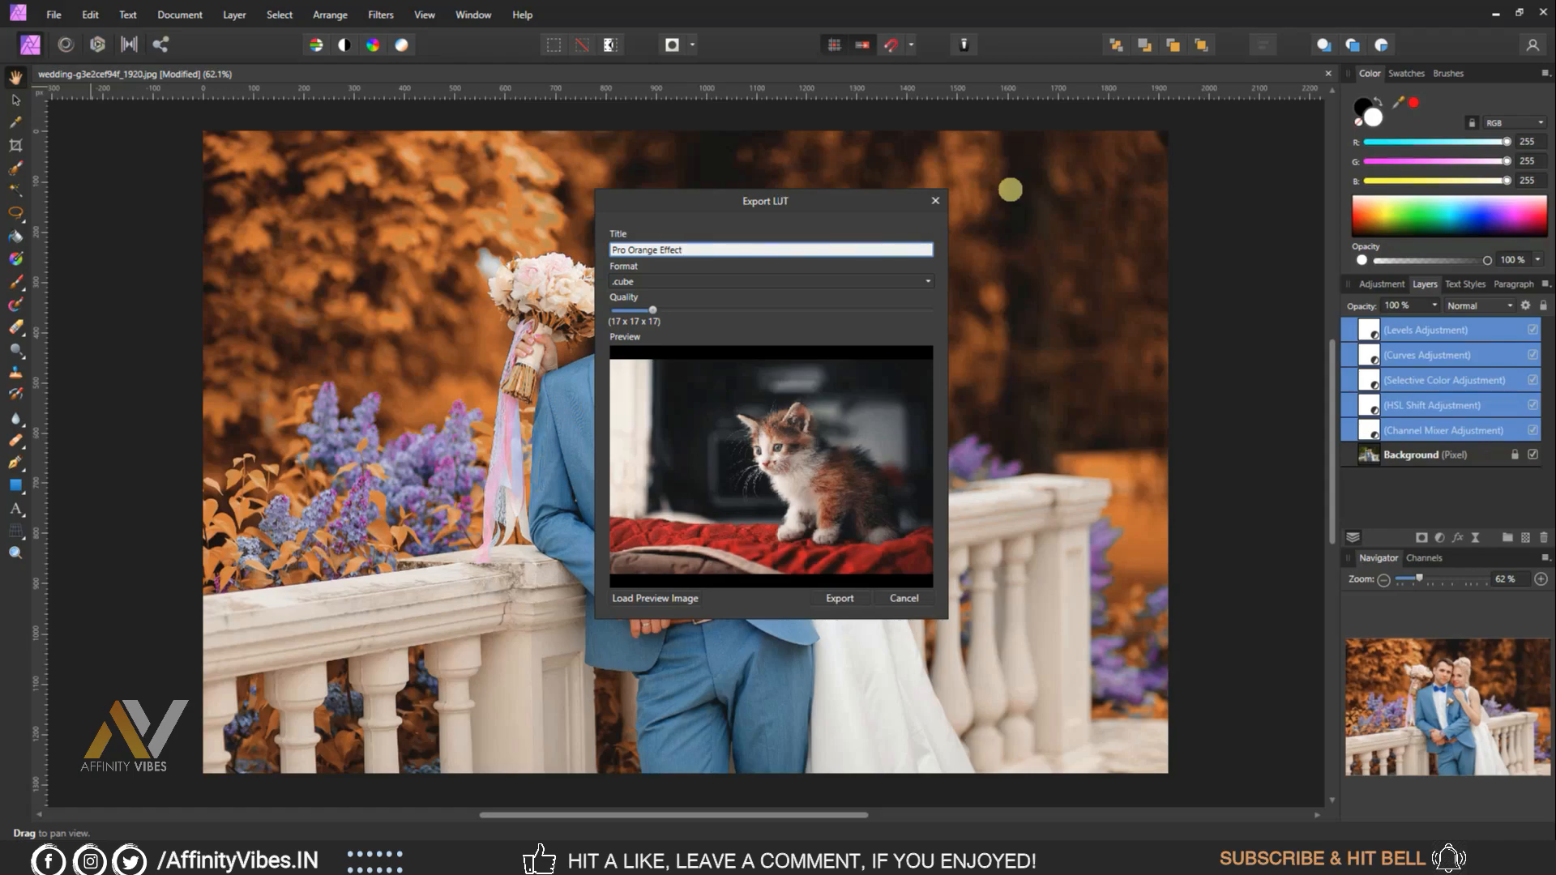
left_click(840, 599)
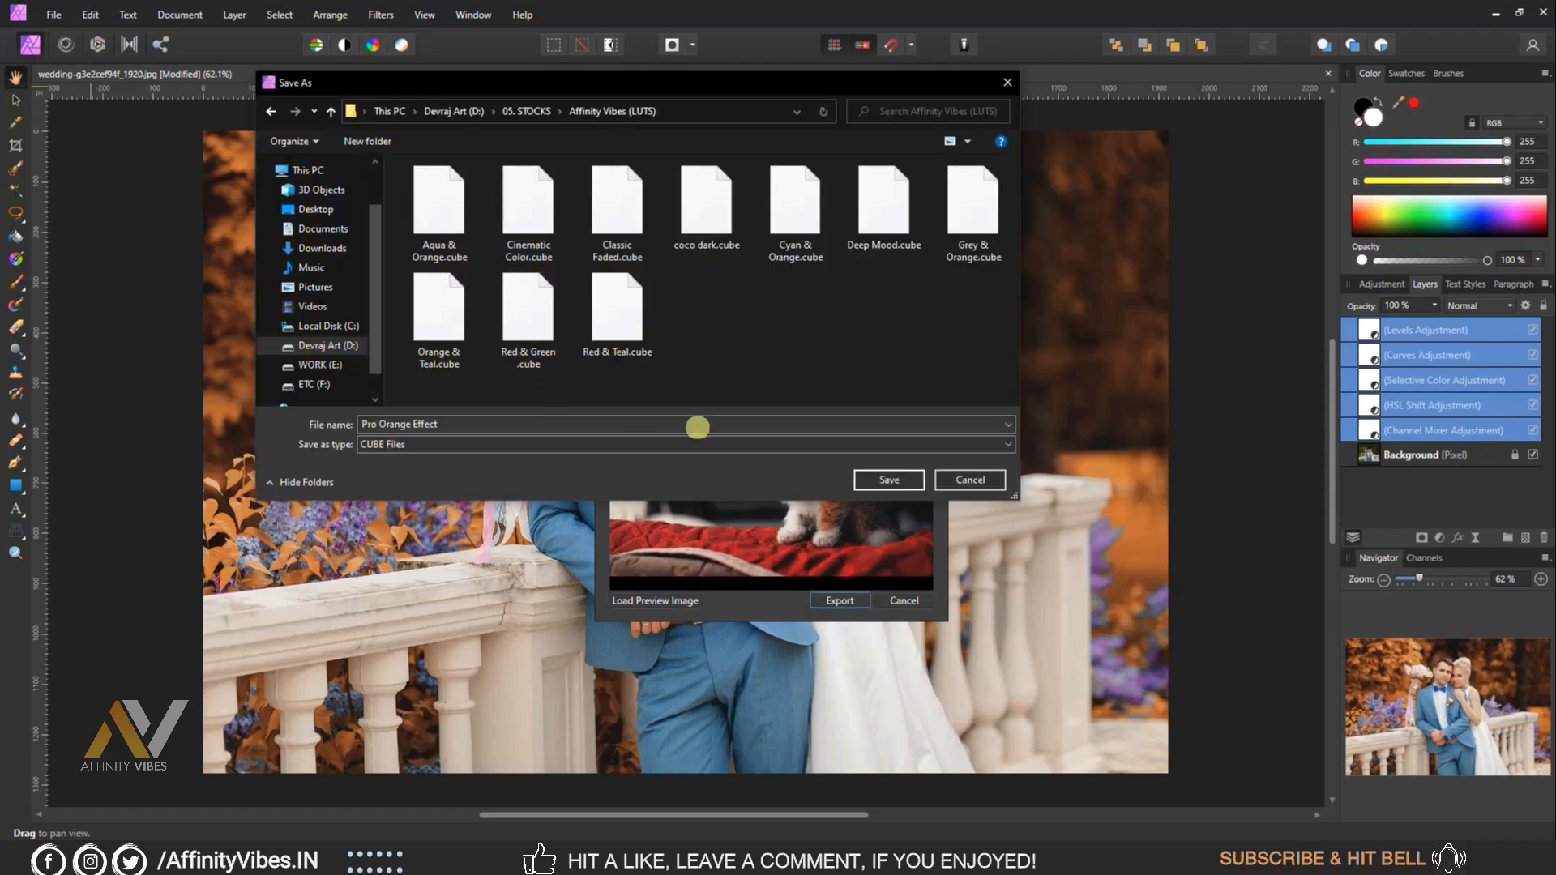
left_click(889, 480)
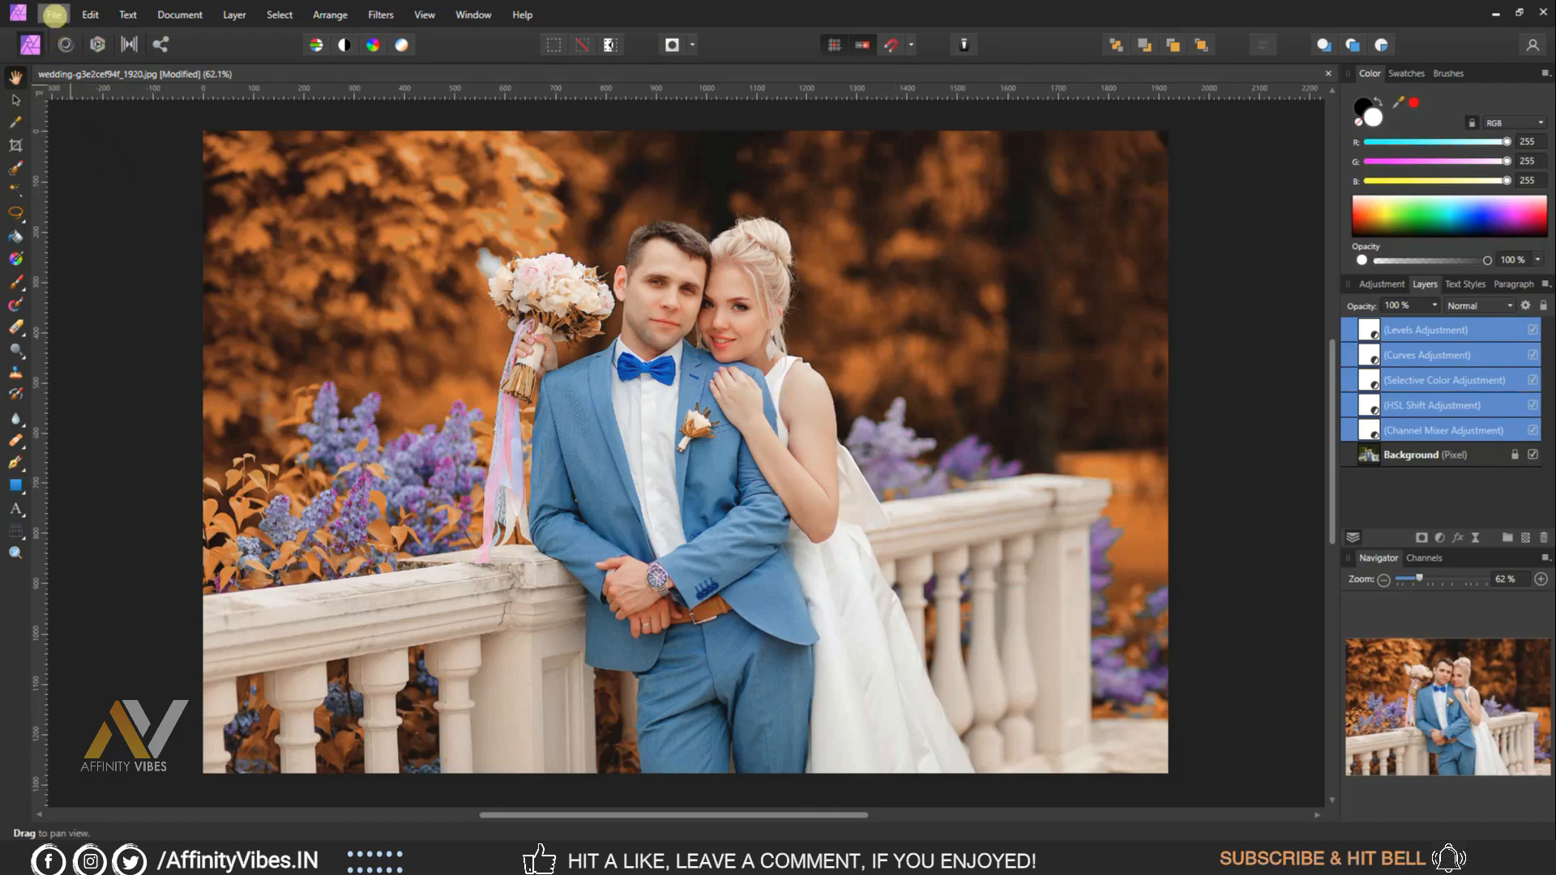
Open six photos from 05. STOCKS together: pexels 11121954, 2122279, 755280 and 1958731, river-2474481, and abbat-JLFO-o-ZITs-unsplash
left_click(53, 15)
left_click(72, 188)
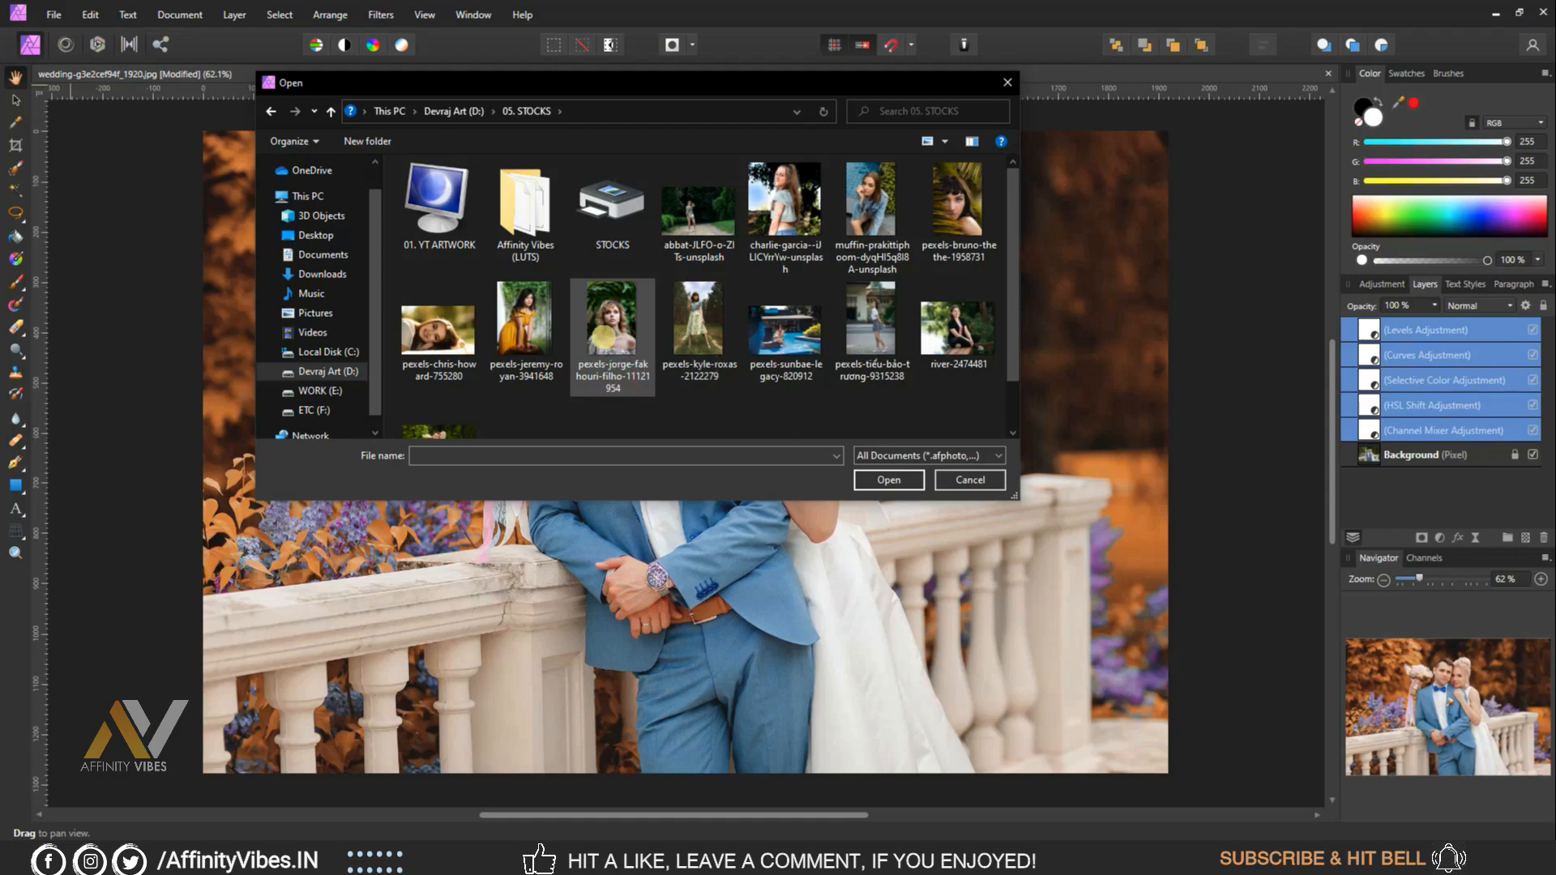
left_click(603, 337)
left_click(706, 209, "ctrl")
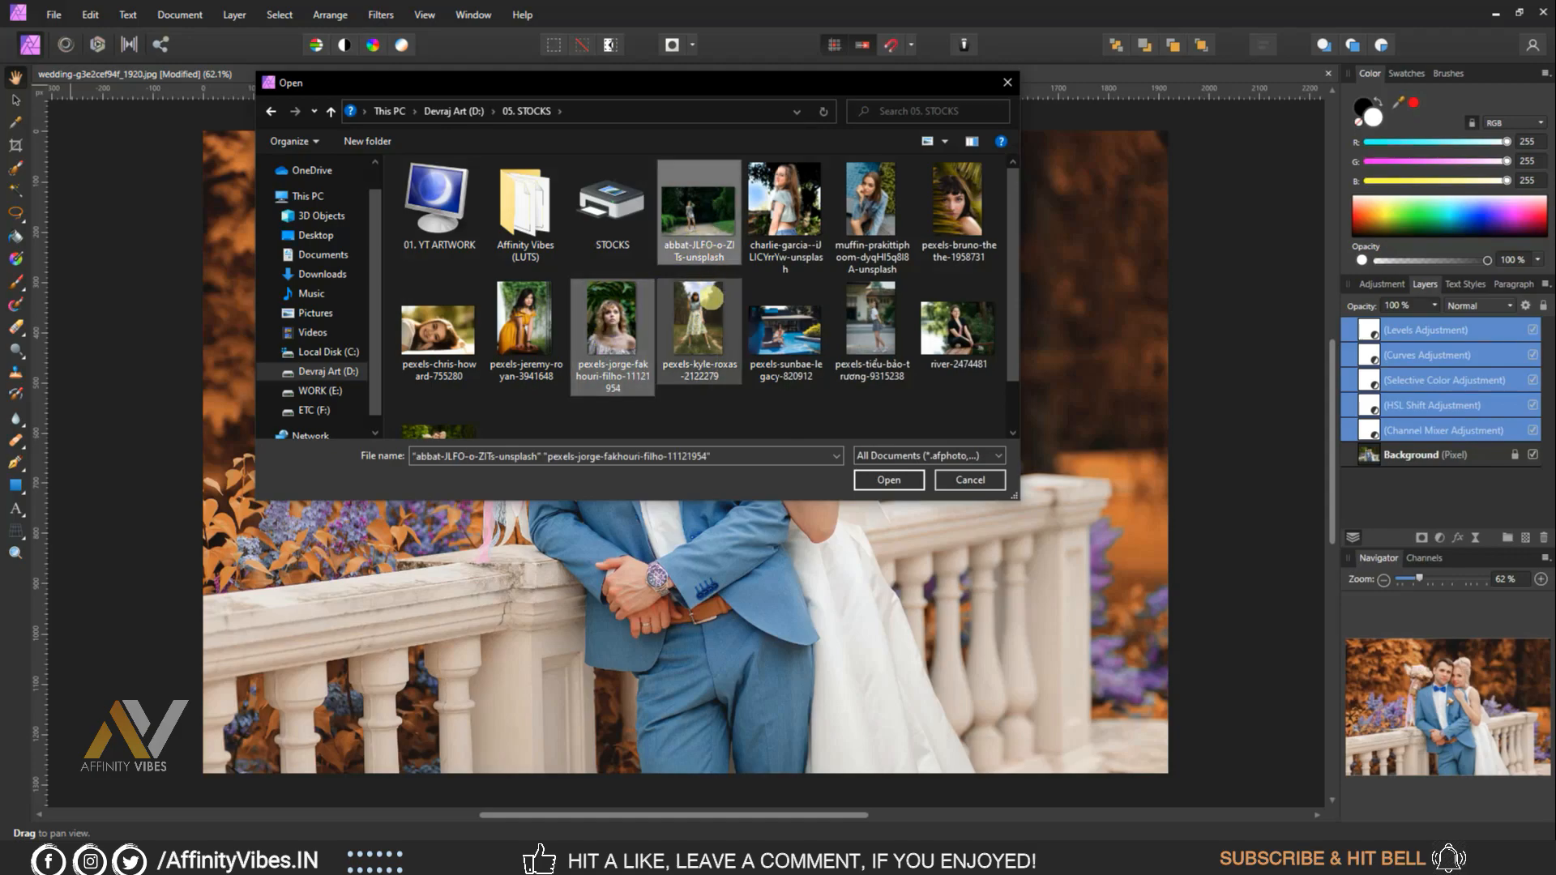
left_click(706, 327, "ctrl")
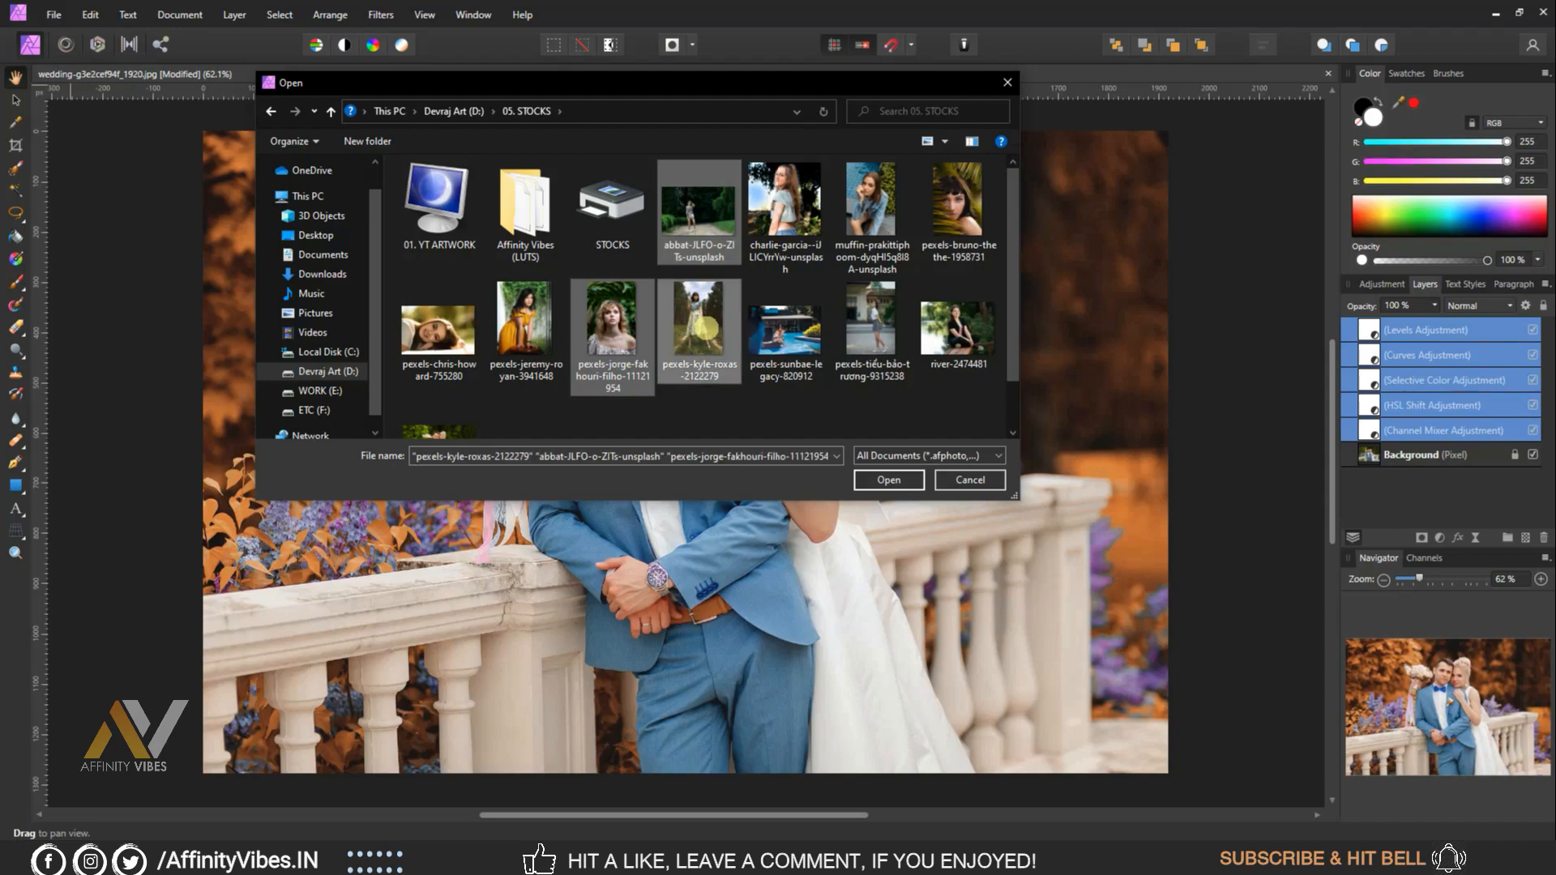
left_click(470, 329, "ctrl")
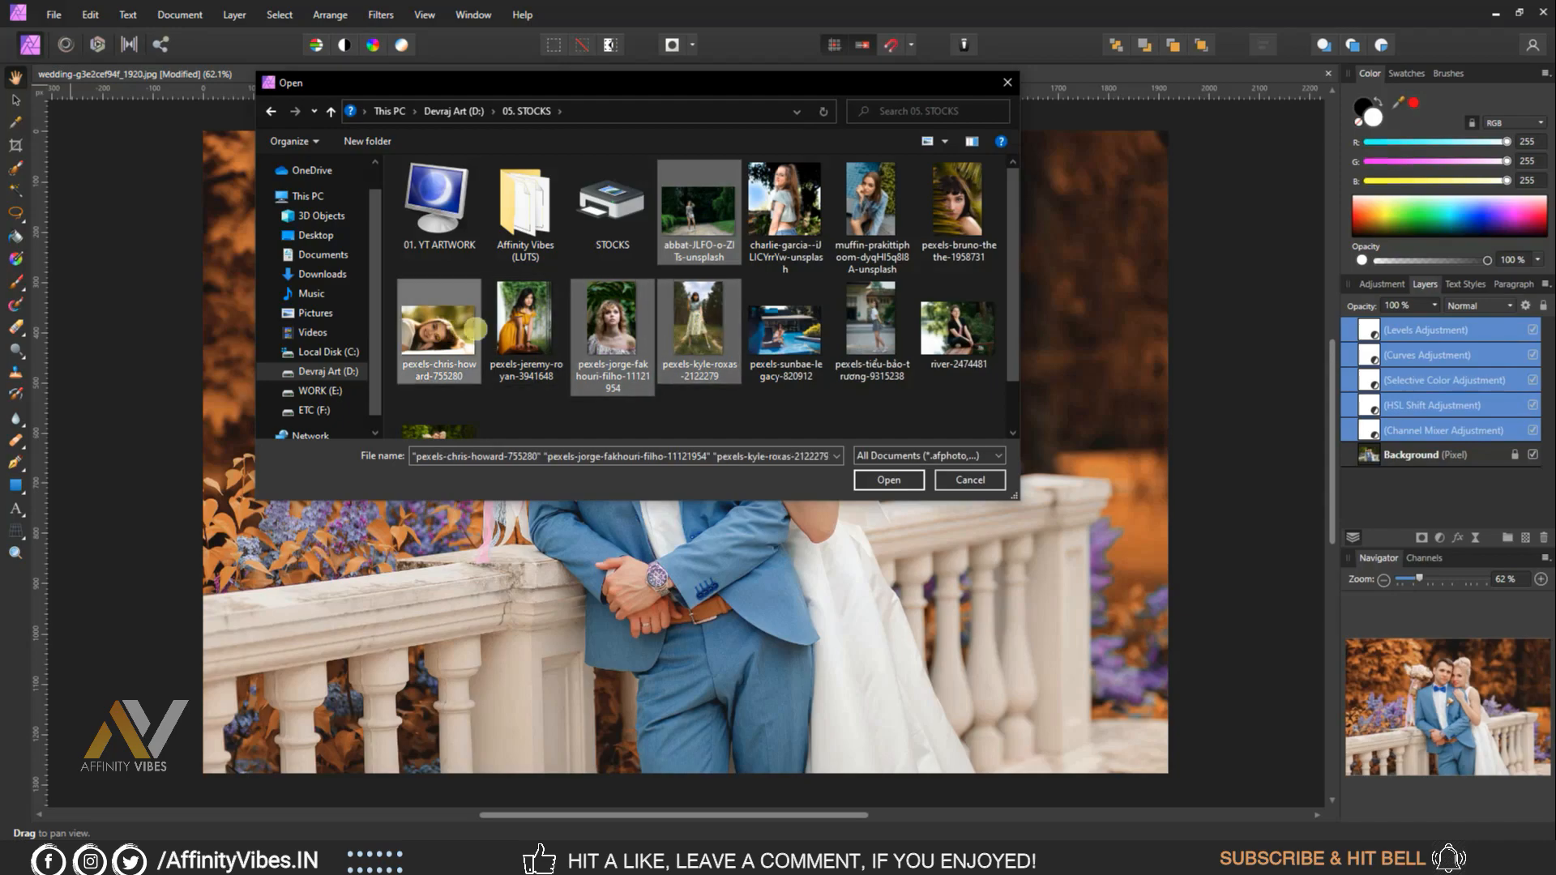
left_click(940, 219, "ctrl")
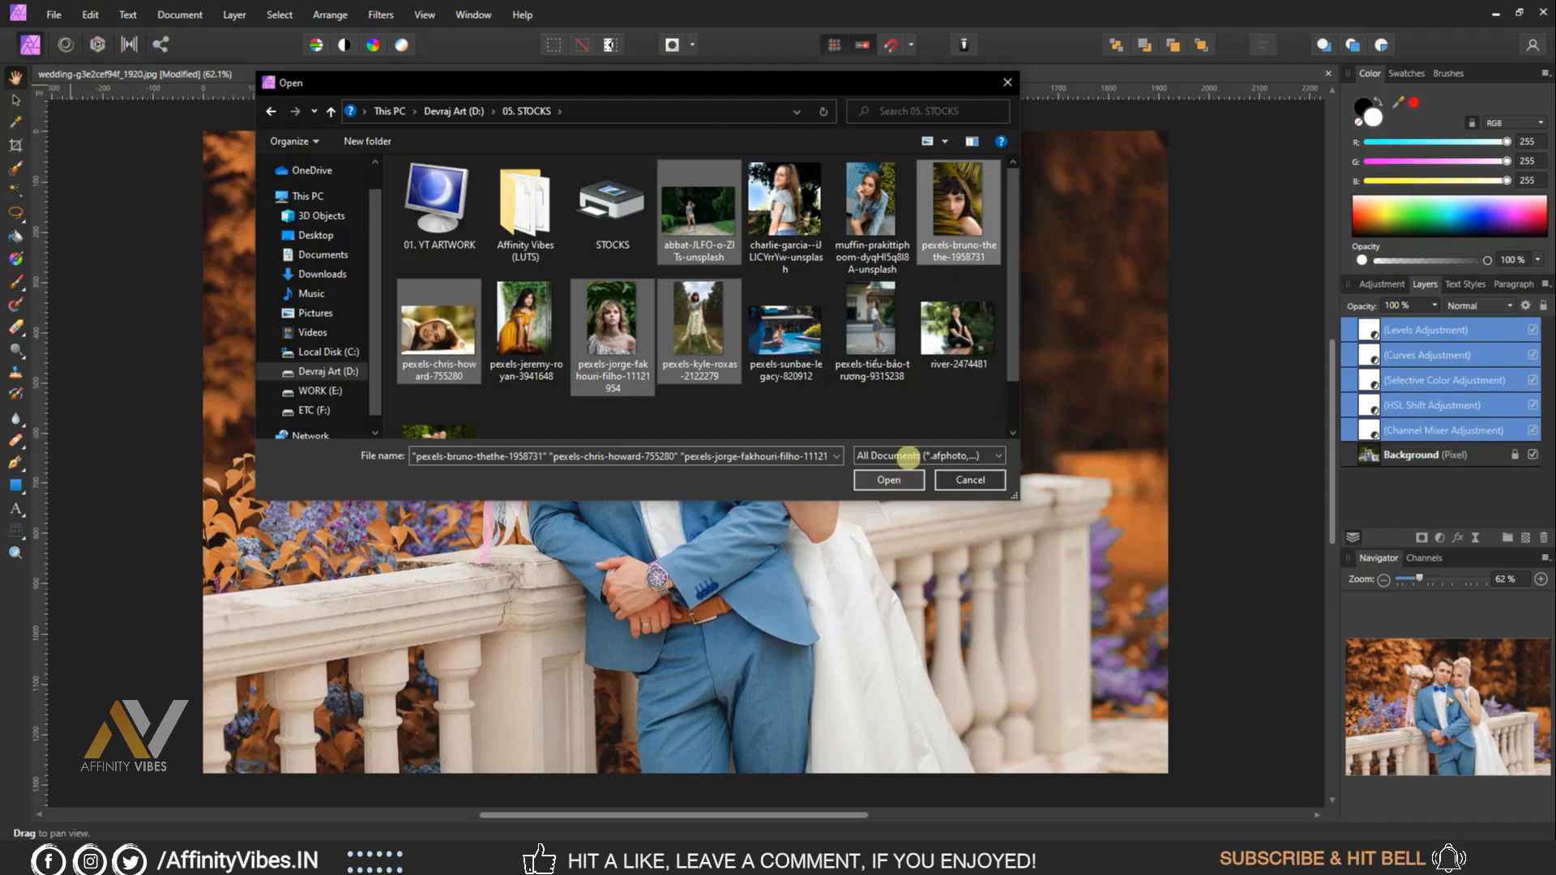
left_click(963, 353, "ctrl")
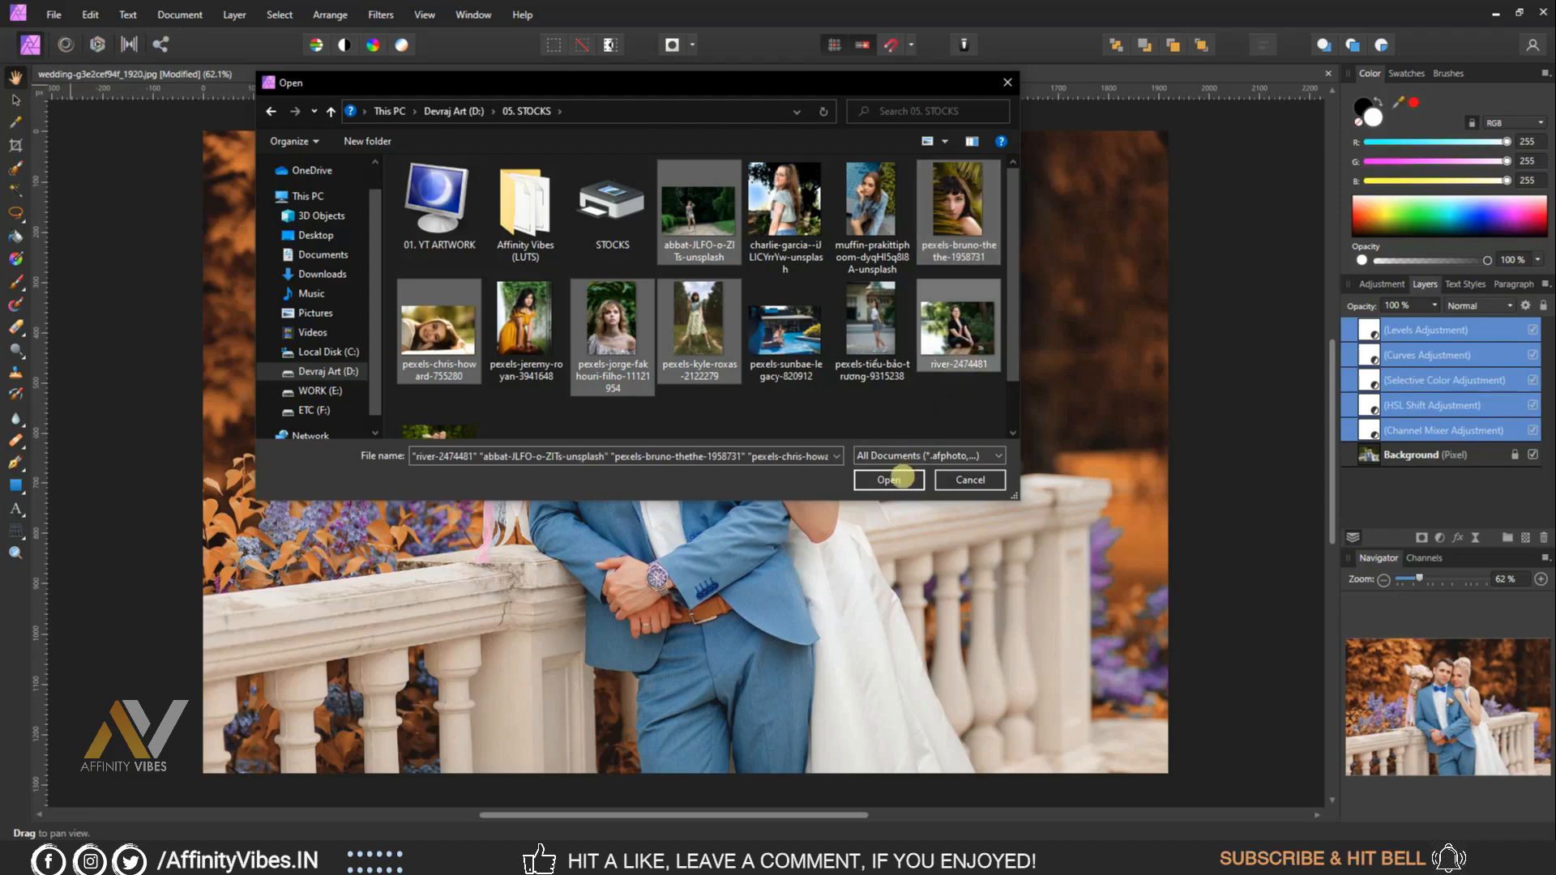
left_click(892, 479)
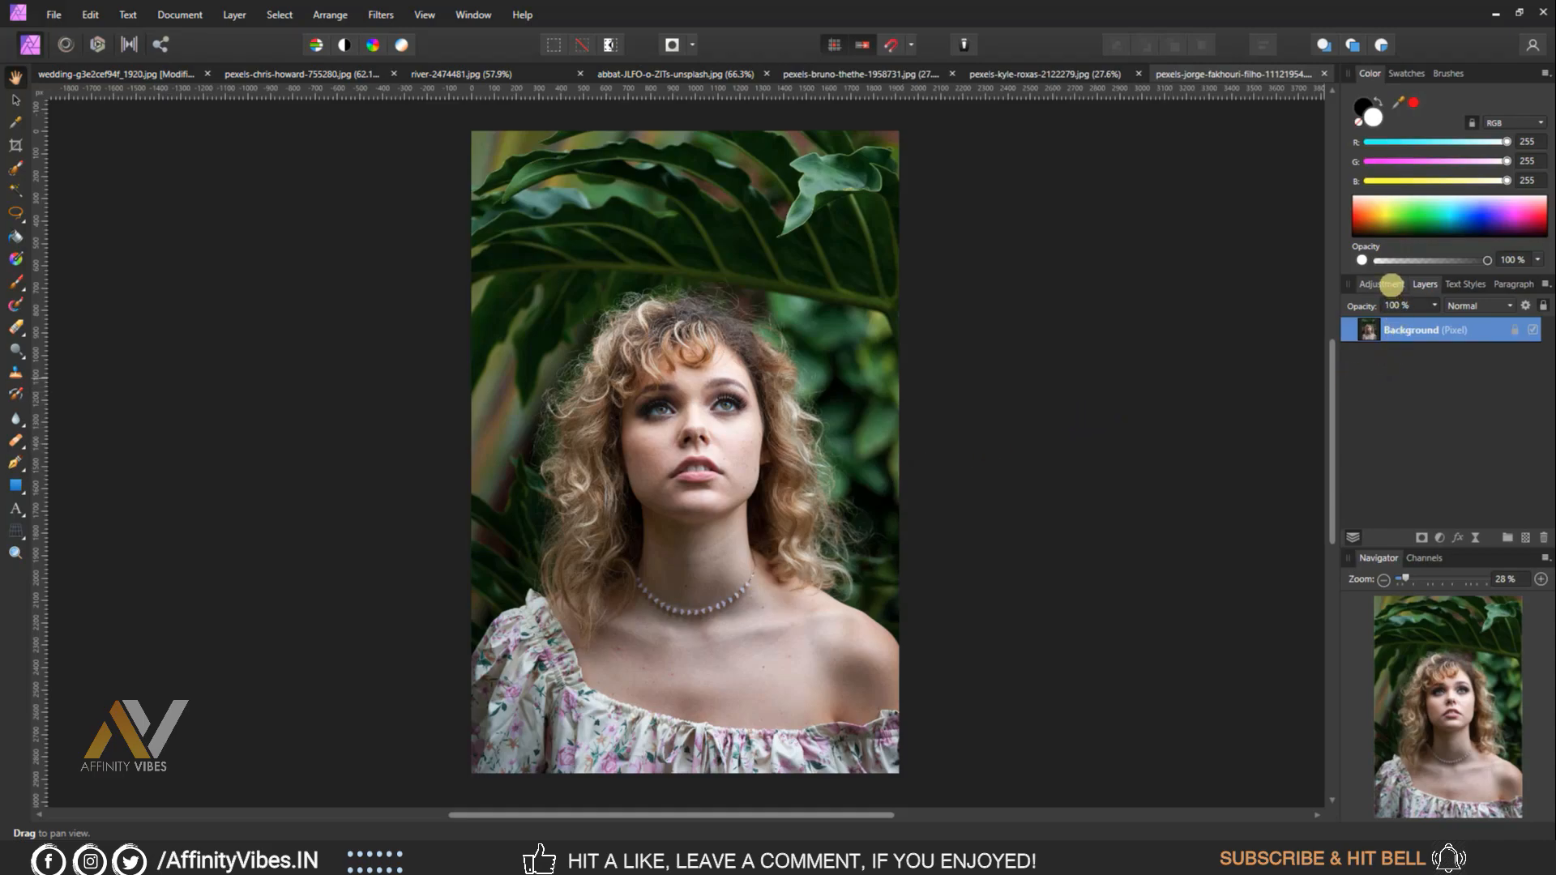
Import the Pro Orange Effect .cube file from the Affinity Vibes (LUTS) folder into the Default category of LUT adjustments
left_click(1391, 284)
scroll(1461, 456, "down", 3)
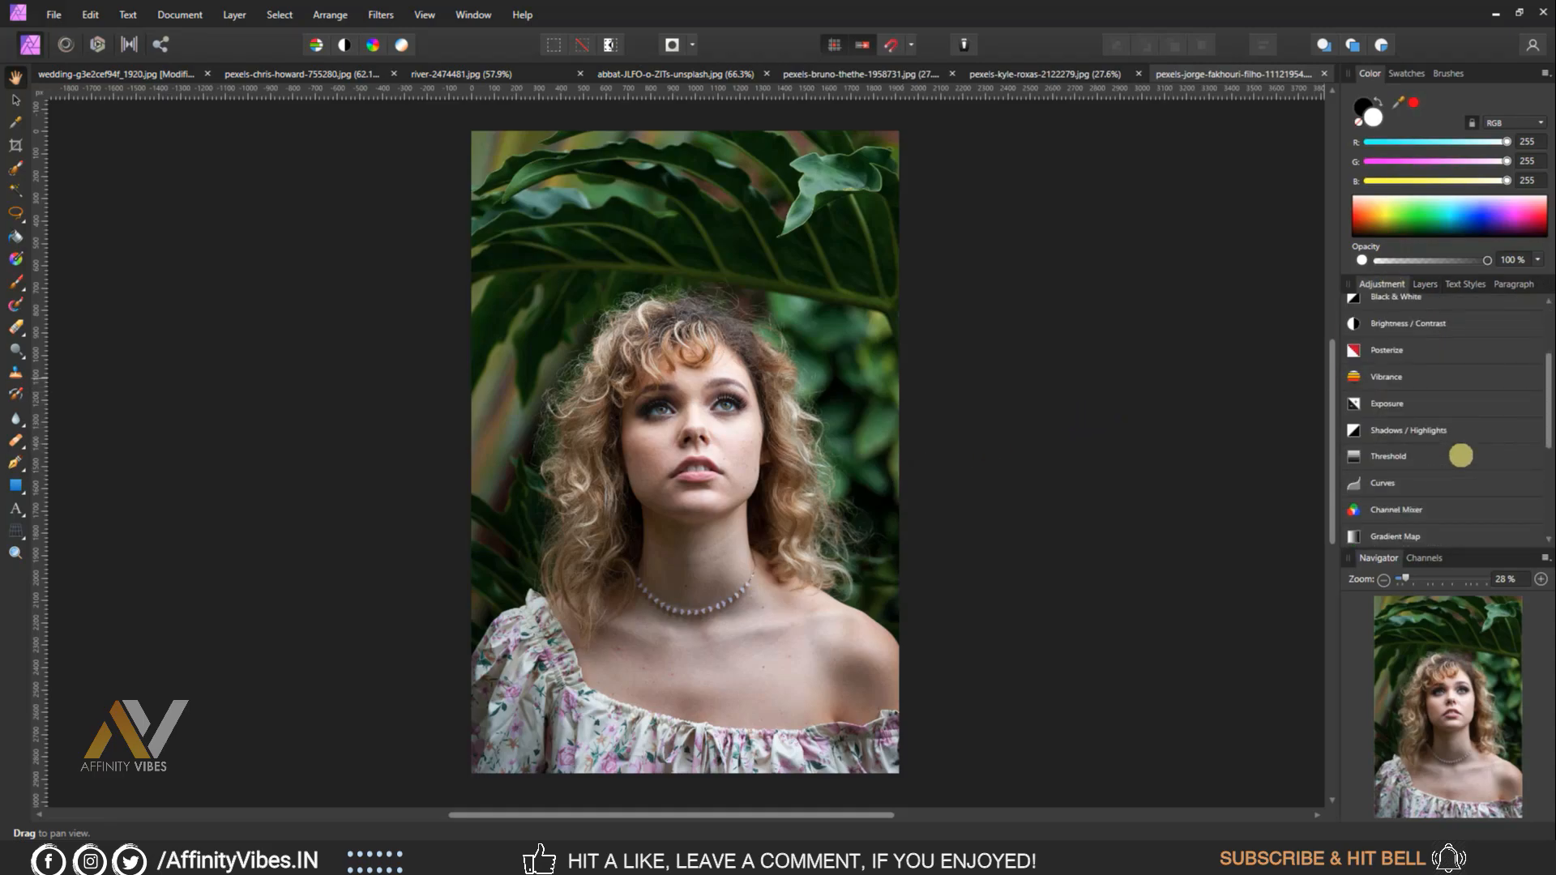
scroll(1461, 455, "down", 3)
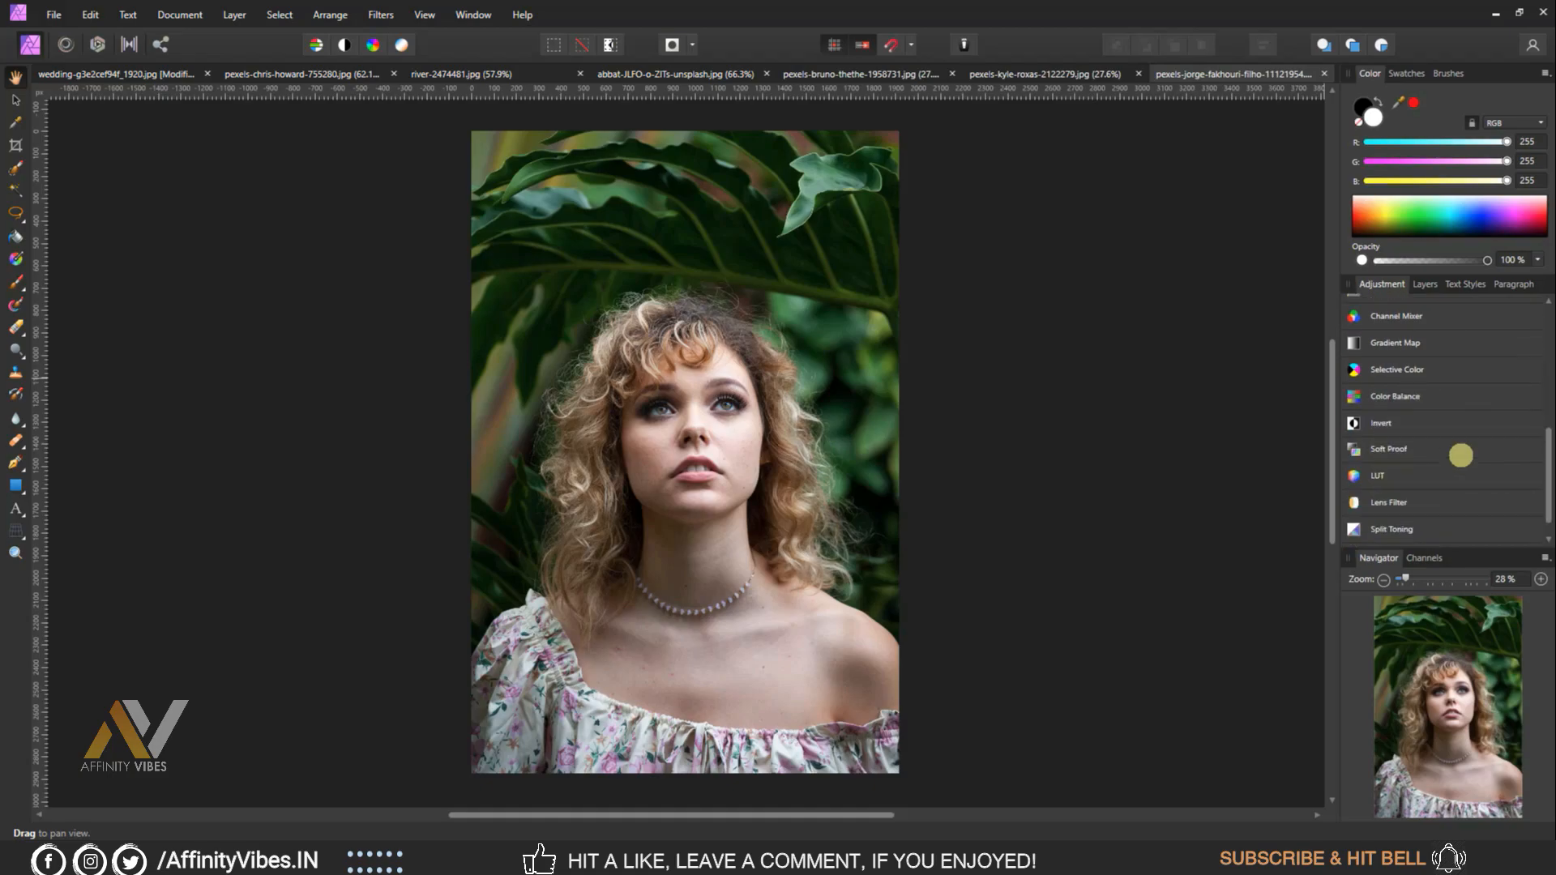
left_click(1400, 450)
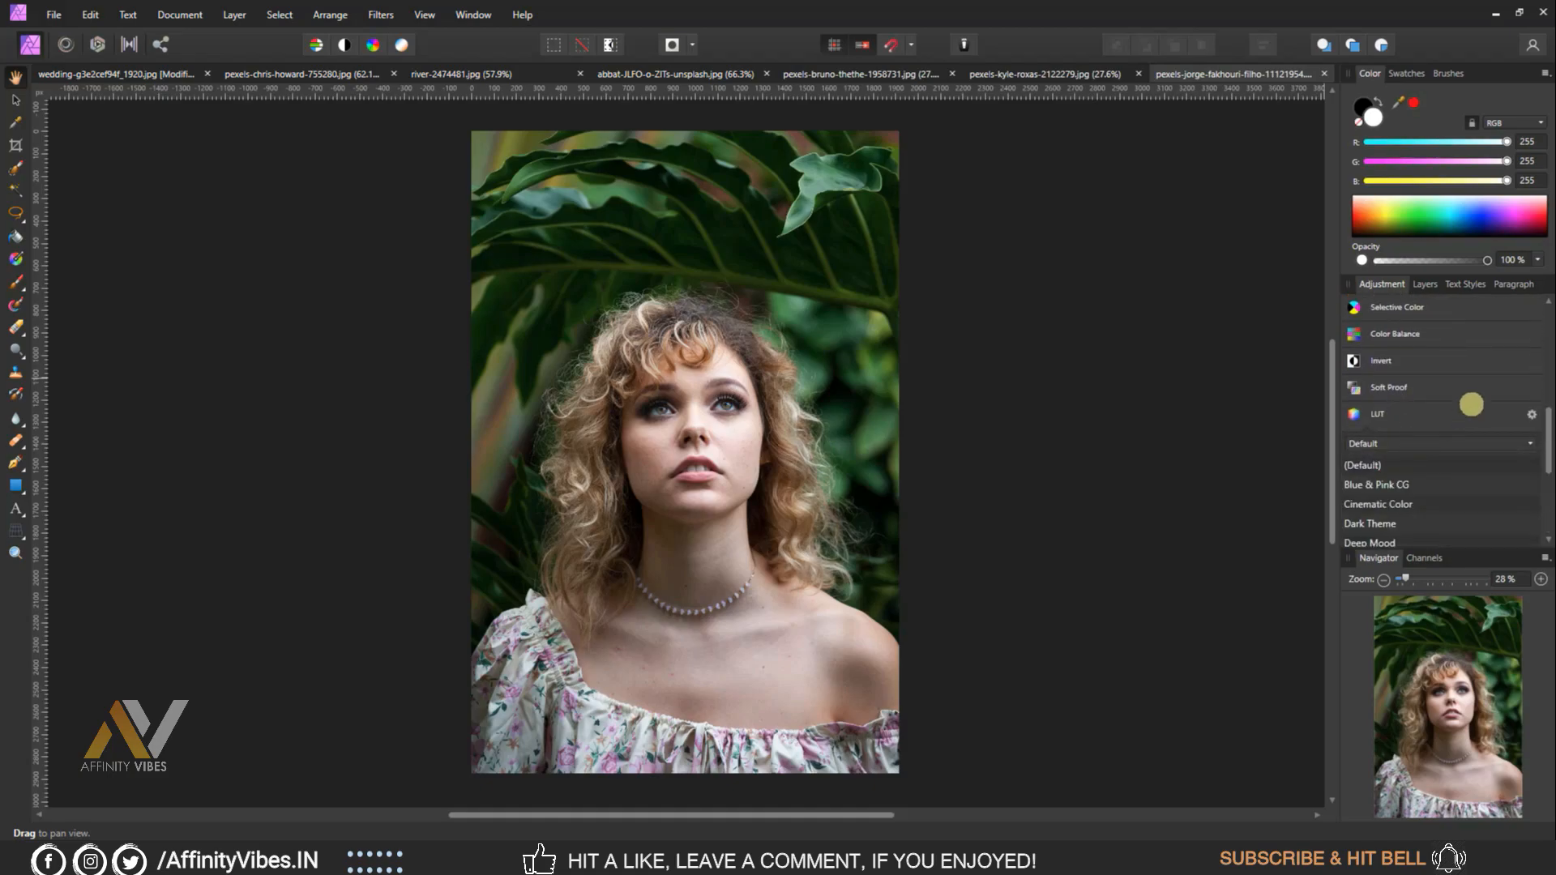
left_click(1532, 298)
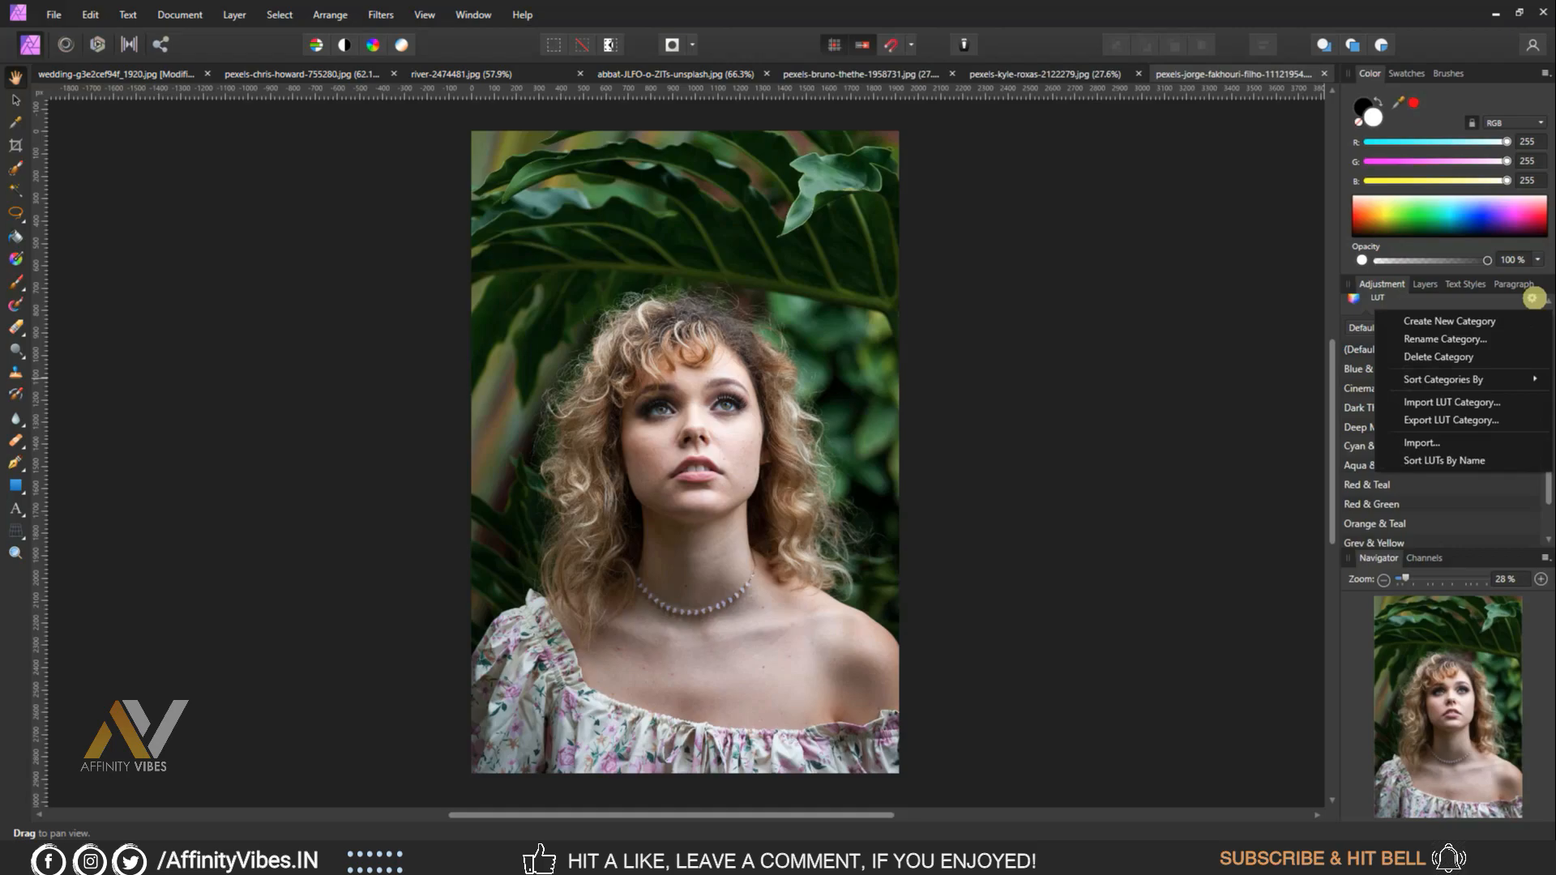
left_click(1450, 443)
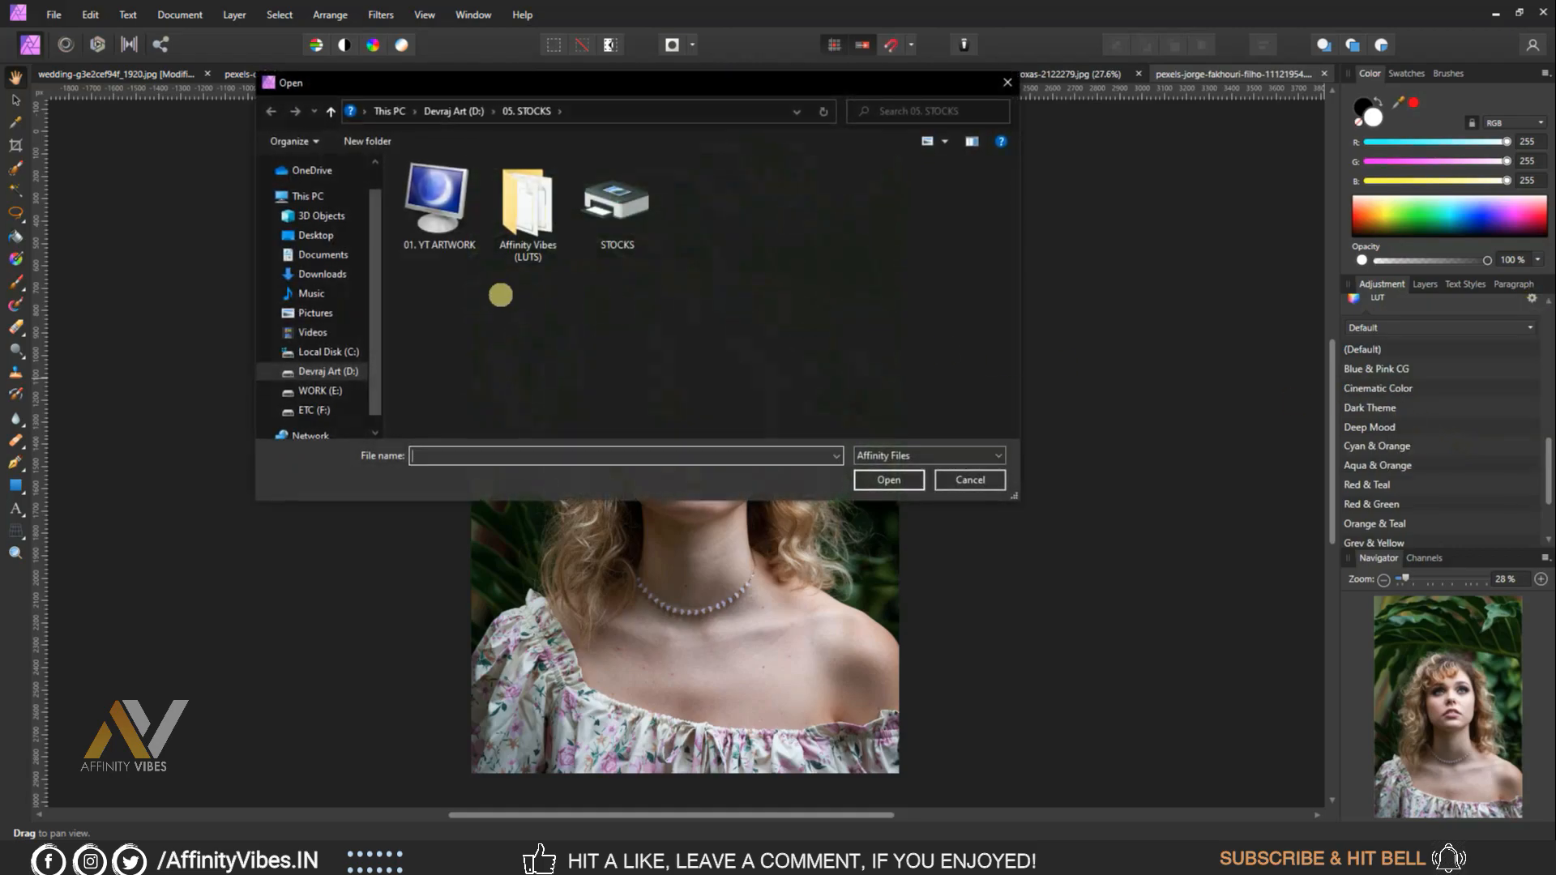
left_click(793, 320)
left_click(873, 478)
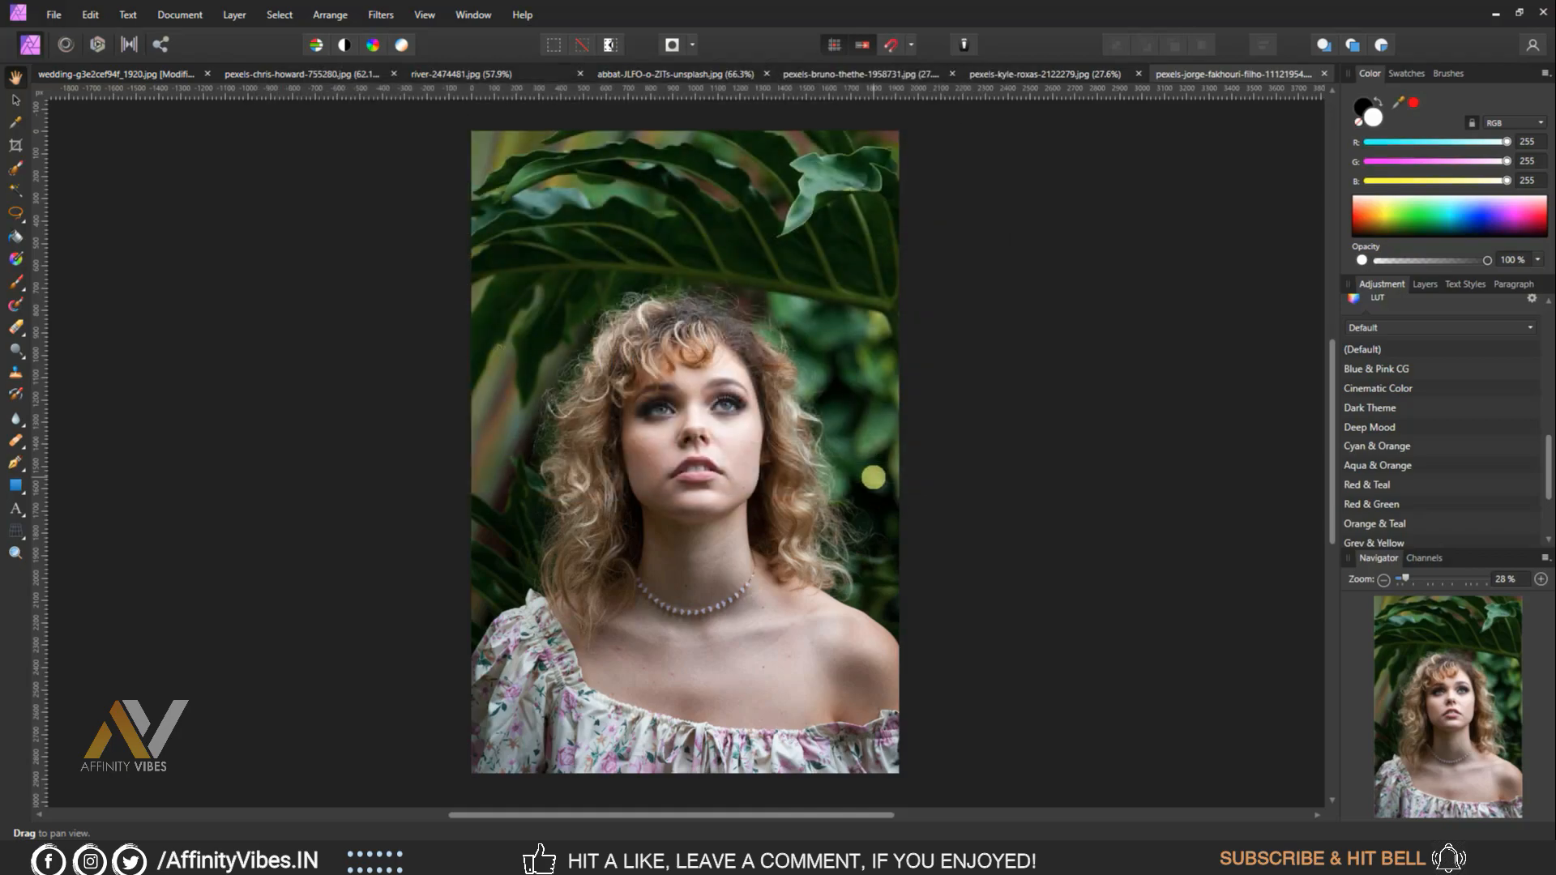
Apply the Pro Orange Effect LUT to the curly-haired woman's portrait, close its settings and inspect the result up close
scroll(1430, 440, "down", 2)
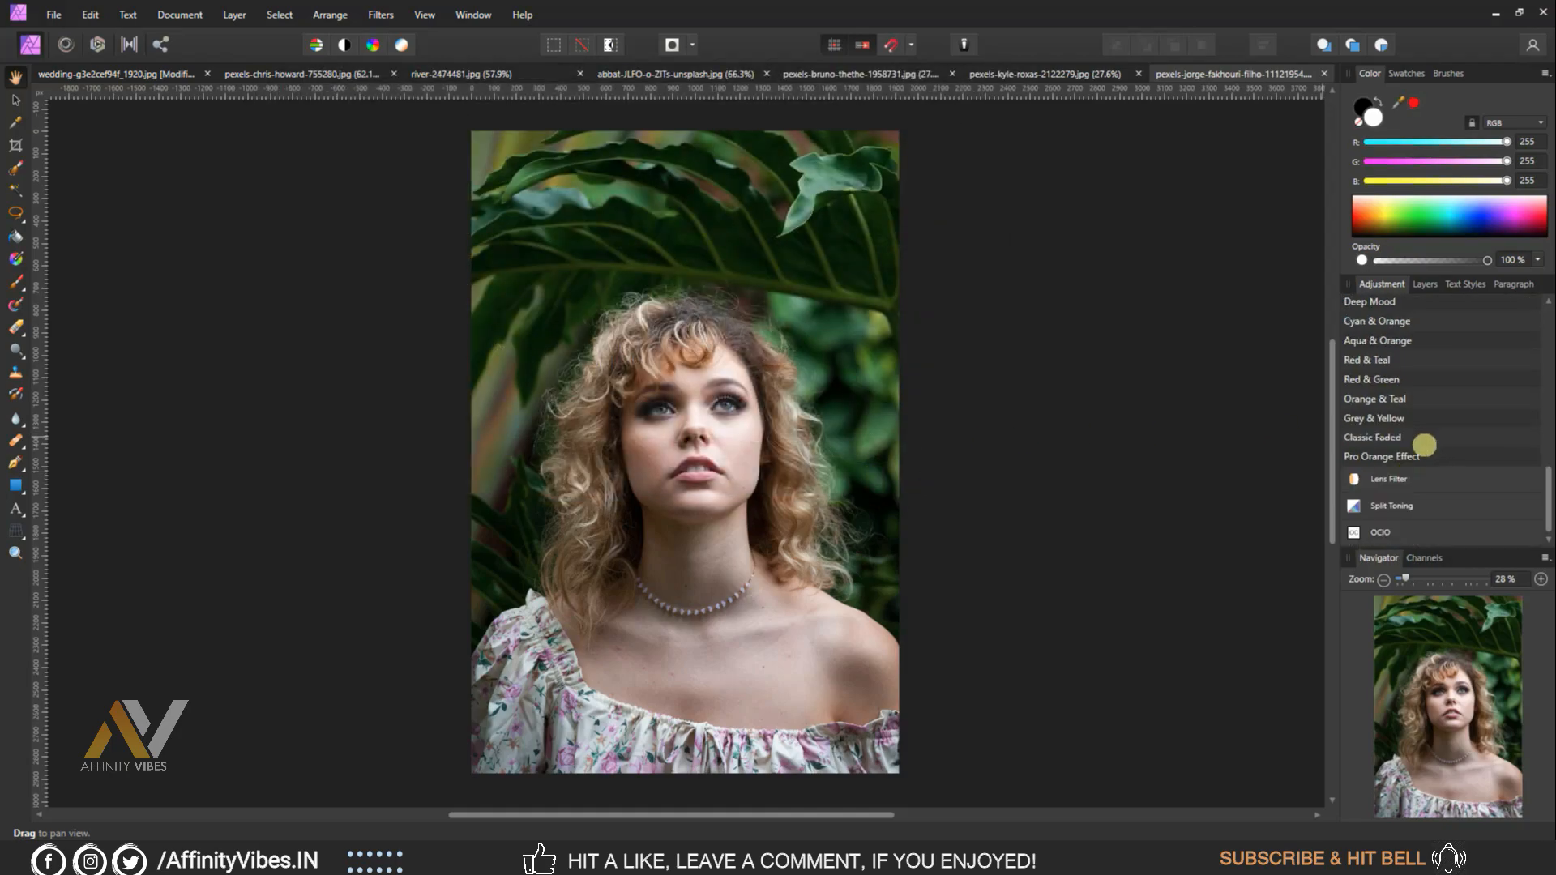
left_click(1397, 455)
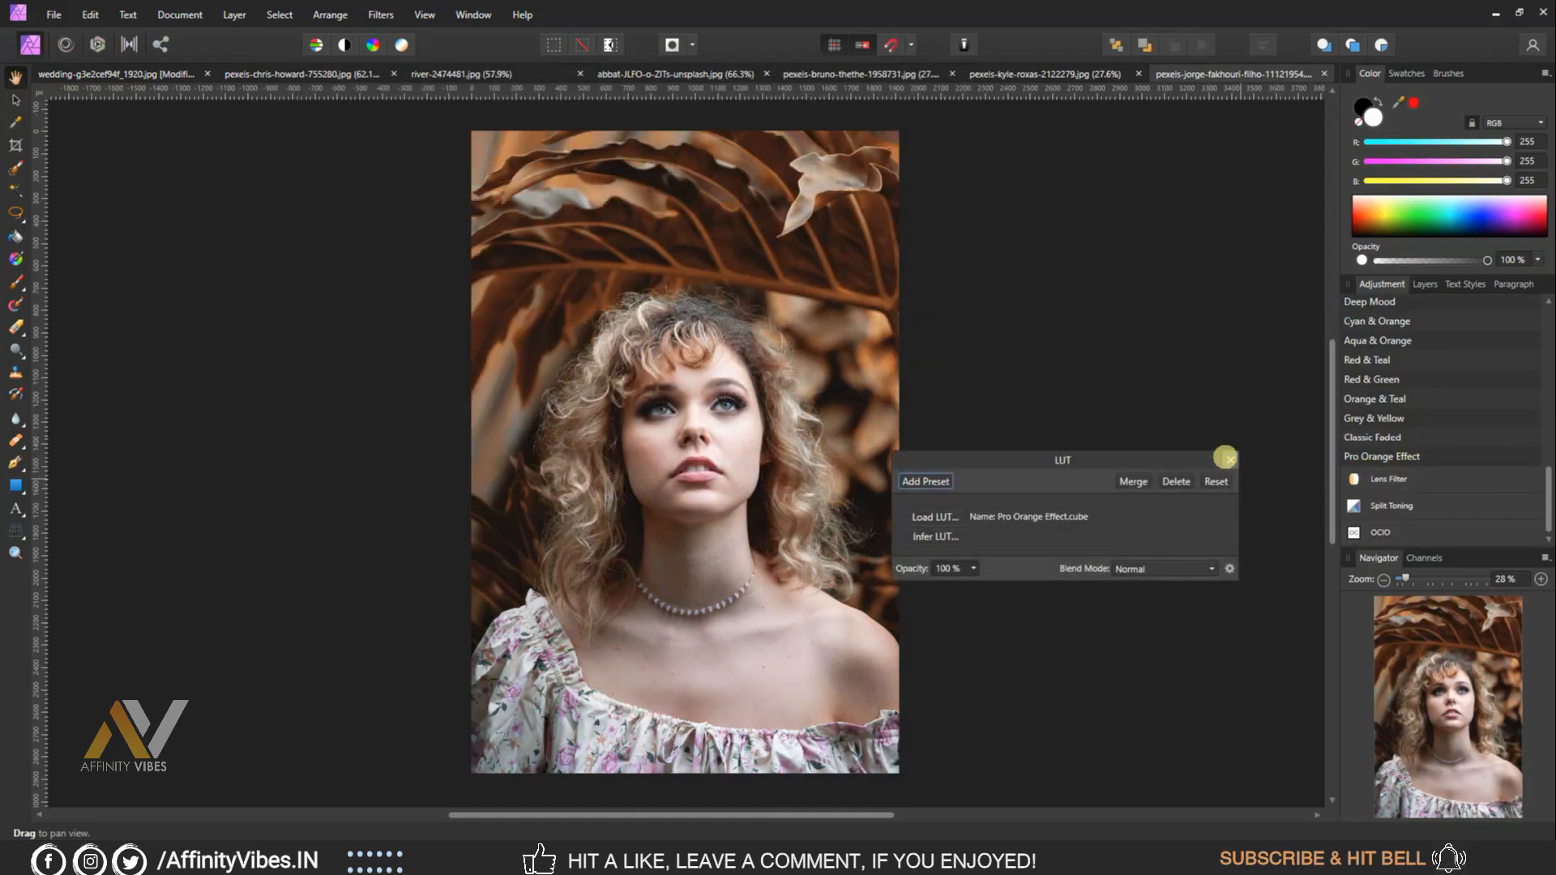
left_click(1230, 460)
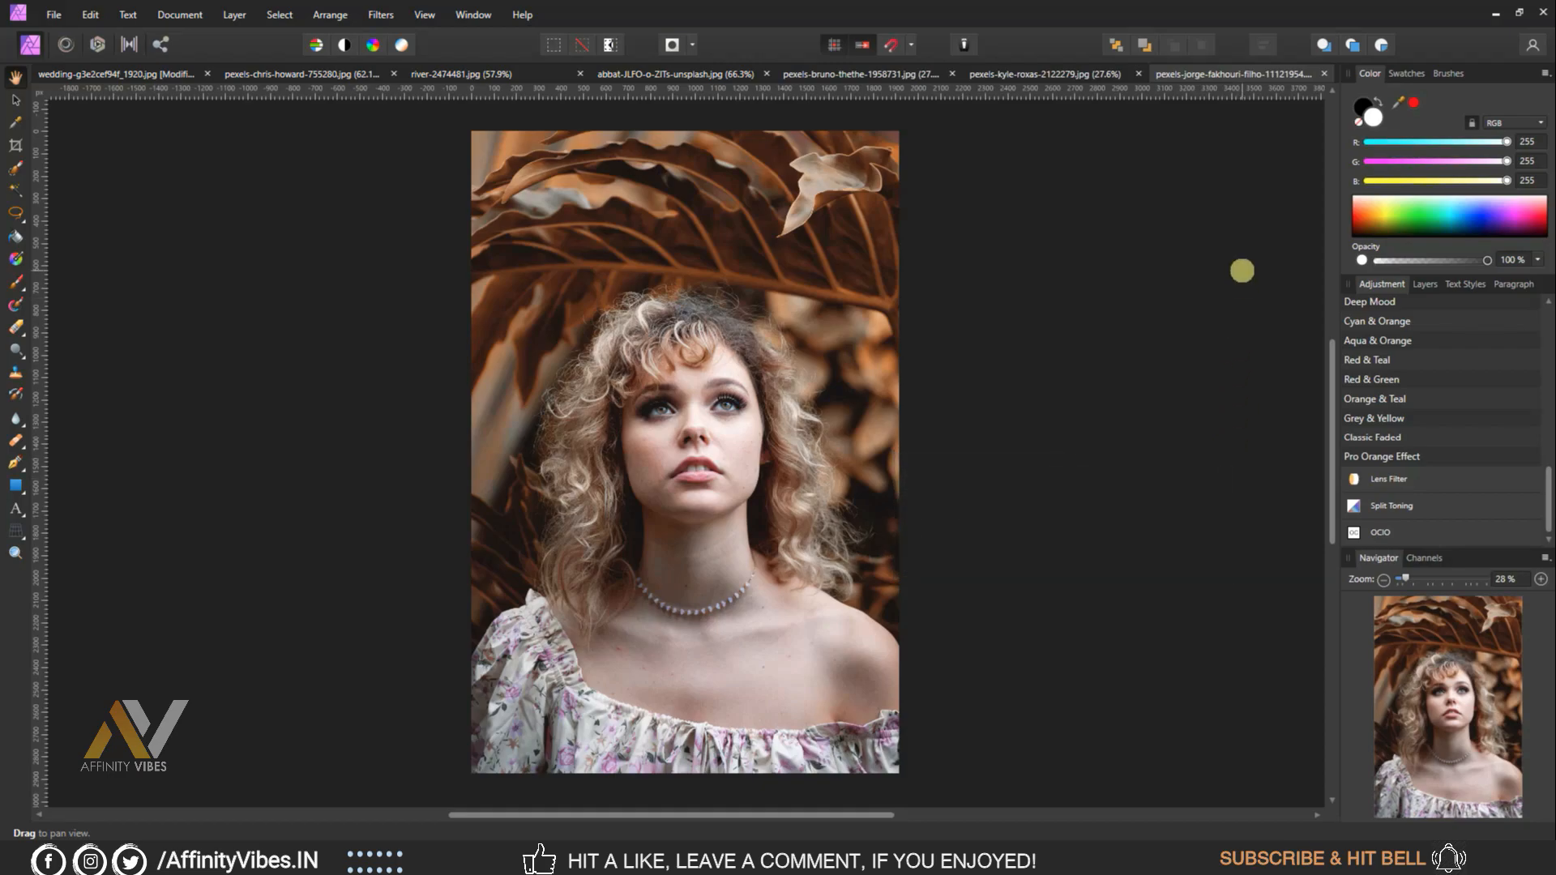
key("ctrl+plus")
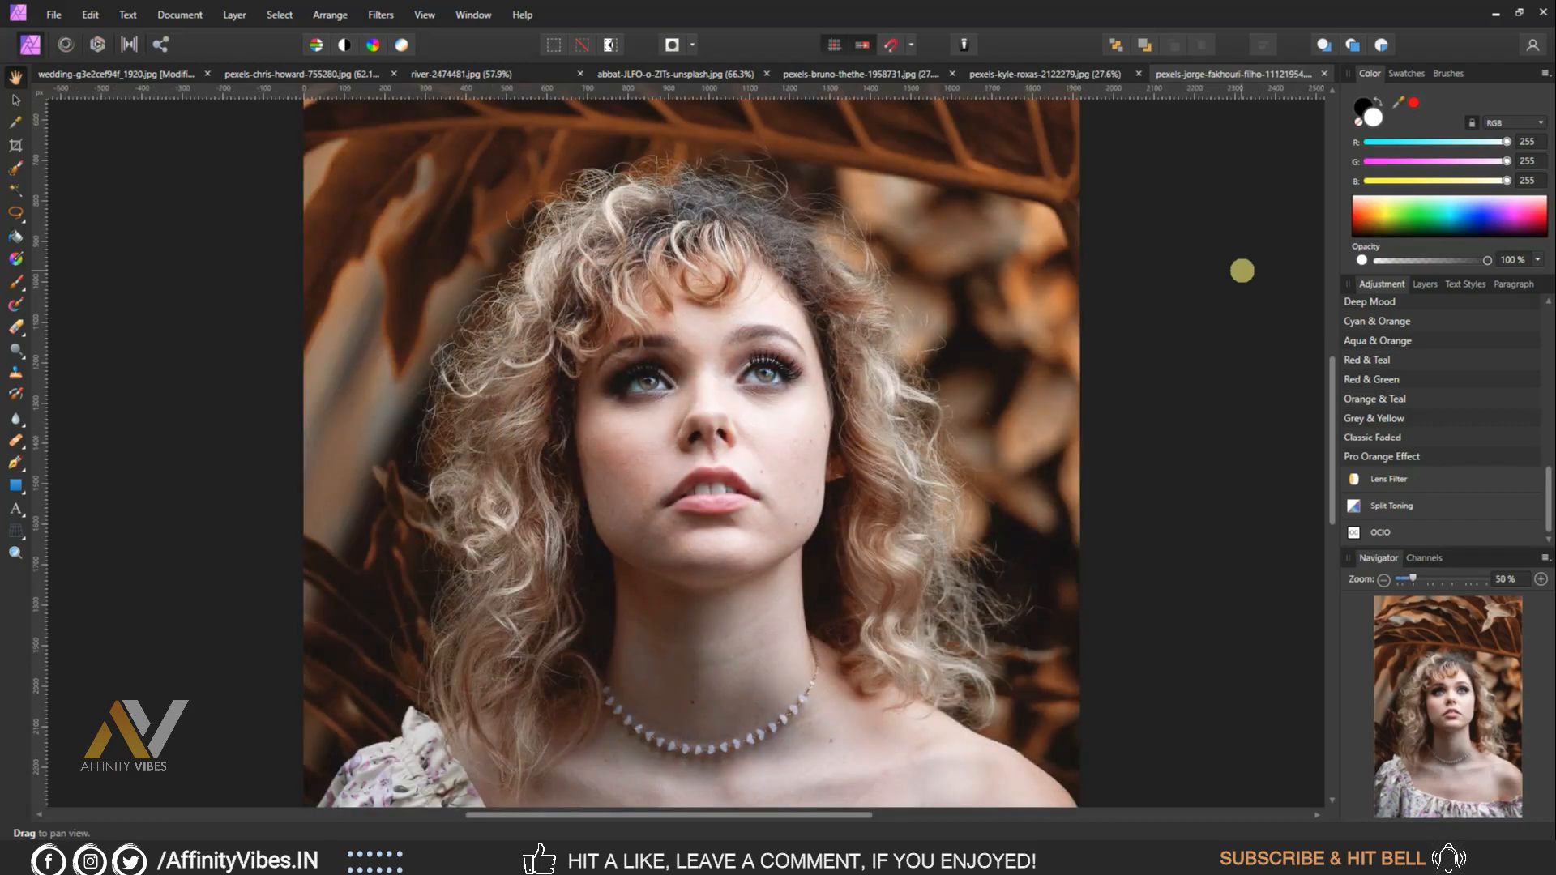
scroll(1241, 270, "up", 5)
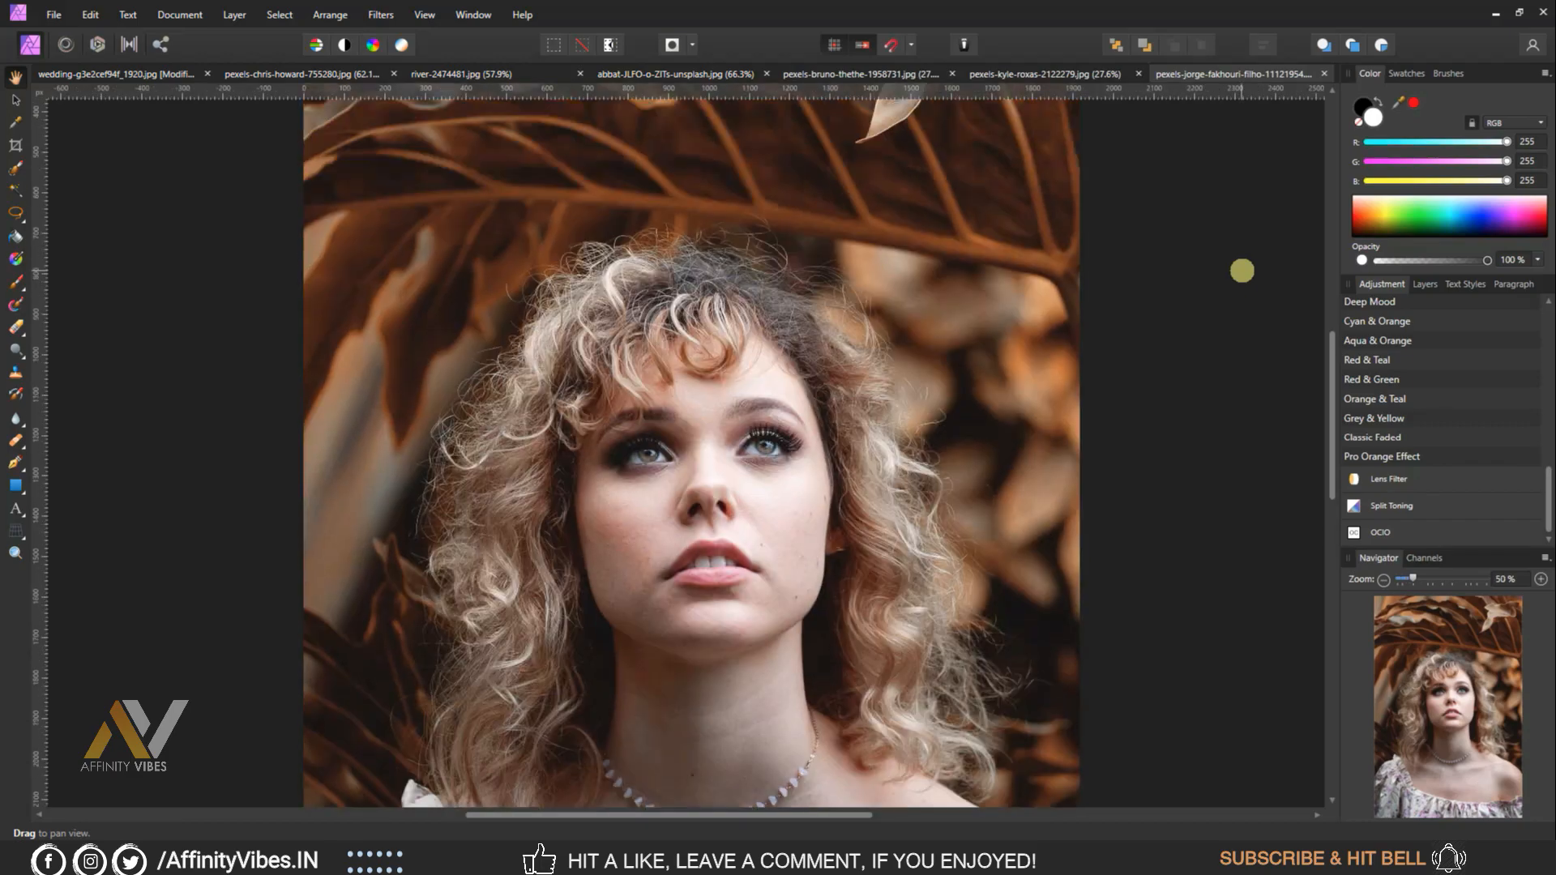
scroll(1242, 270, "down", 4)
key("ctrl+minus")
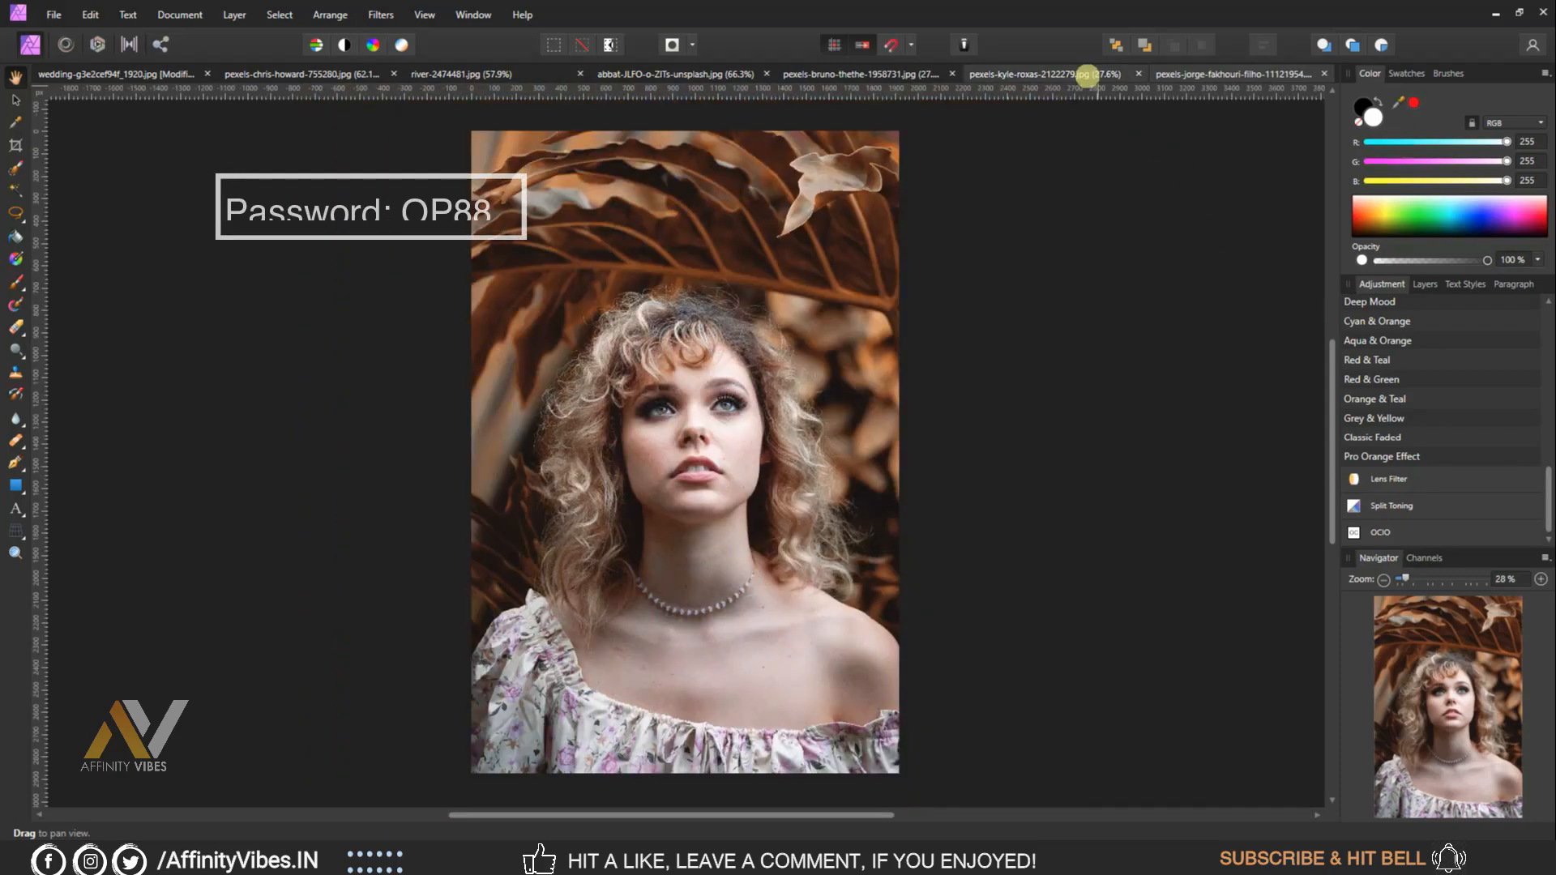
Copy the portrait's LUT adjustment layer into the pexels 2122279 photo and check the grade at closer range
left_click(1425, 284)
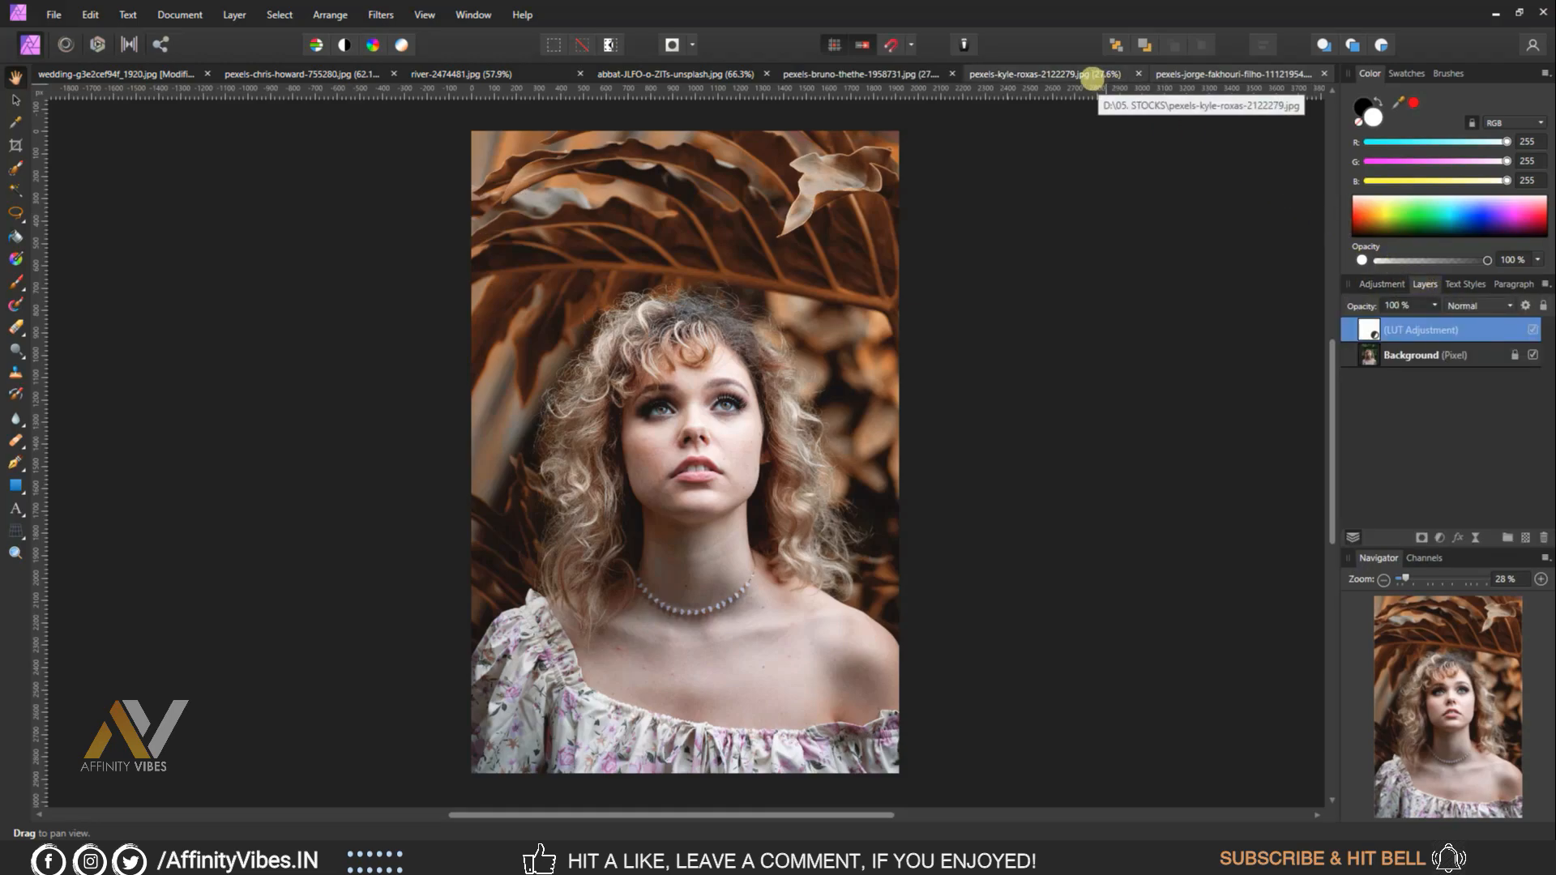
left_click(1091, 75)
key("ctrl+v")
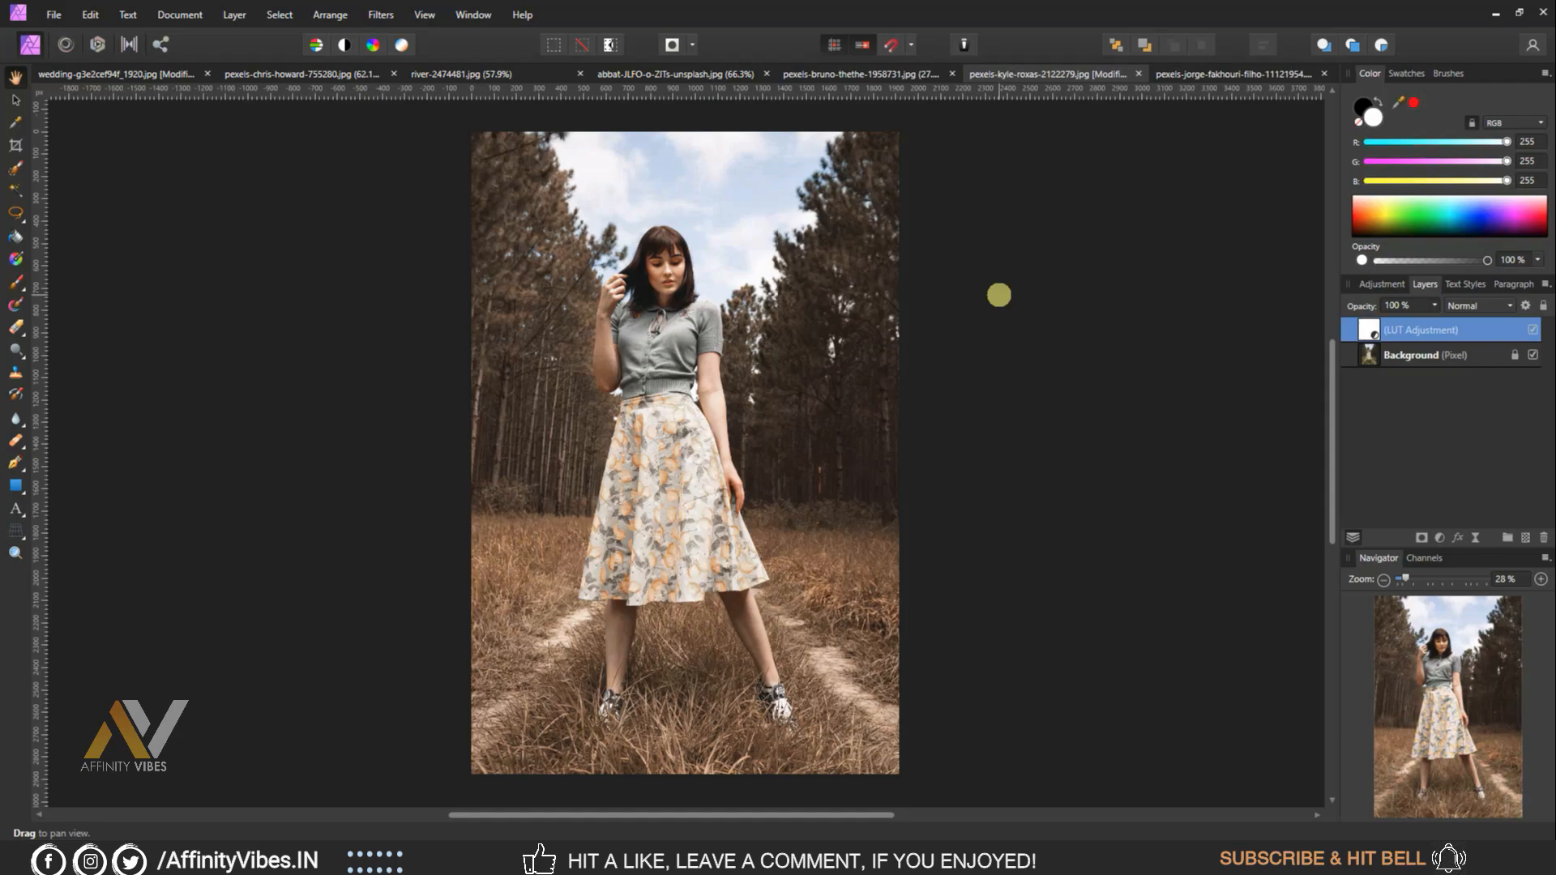
key("ctrl+plus")
key("ctrl+plus")
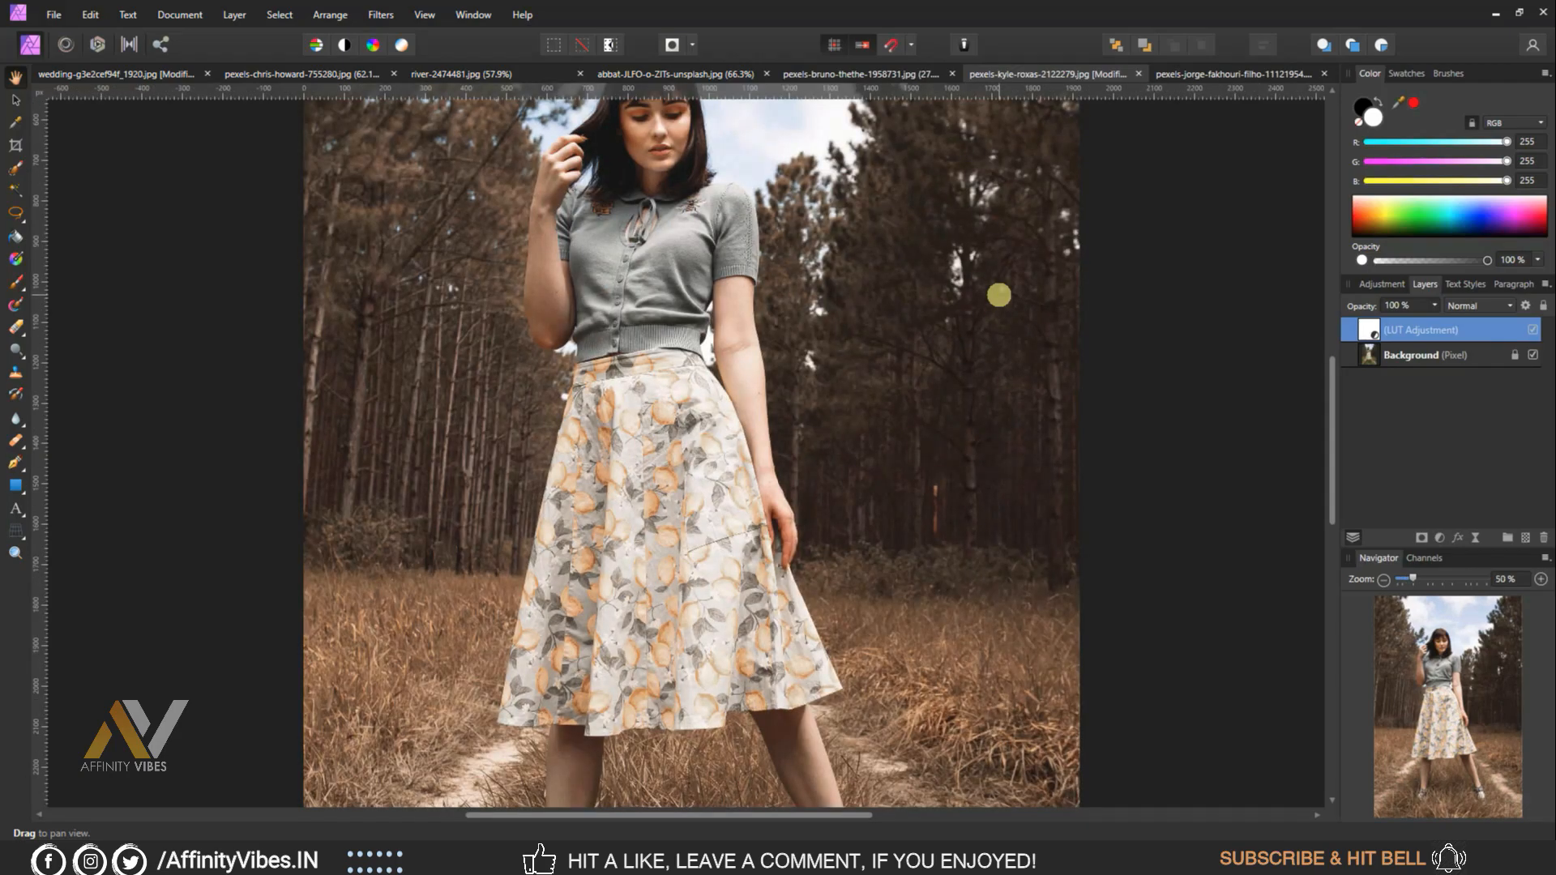
scroll(999, 294, "up", 3)
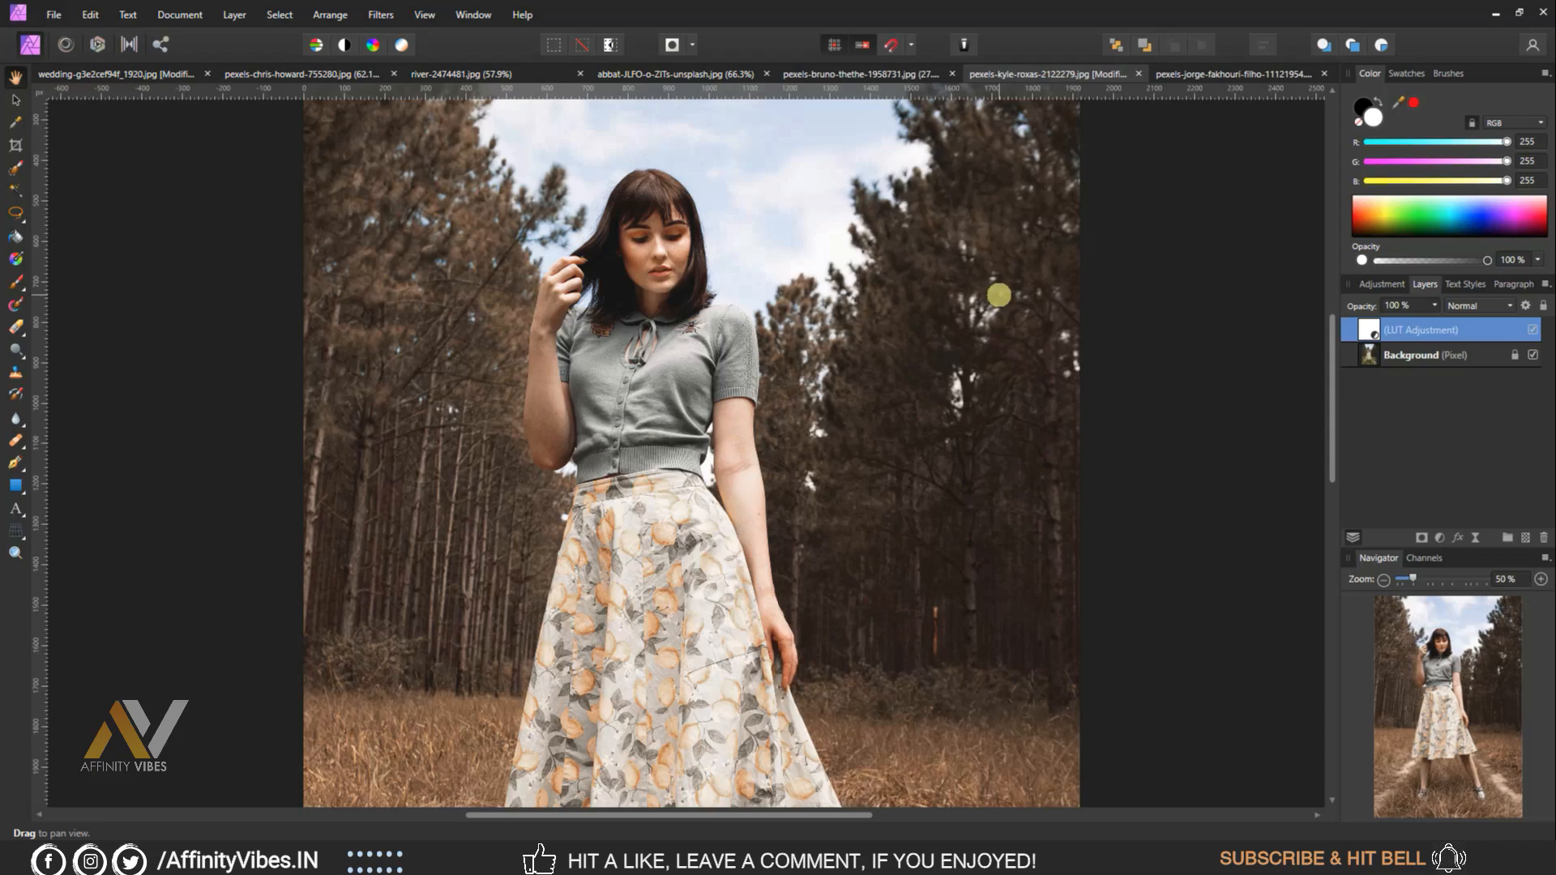
Paste the LUT adjustment layer into the pexels 1958731 photo and inspect the woman's face and the palm leaves
left_click(833, 73)
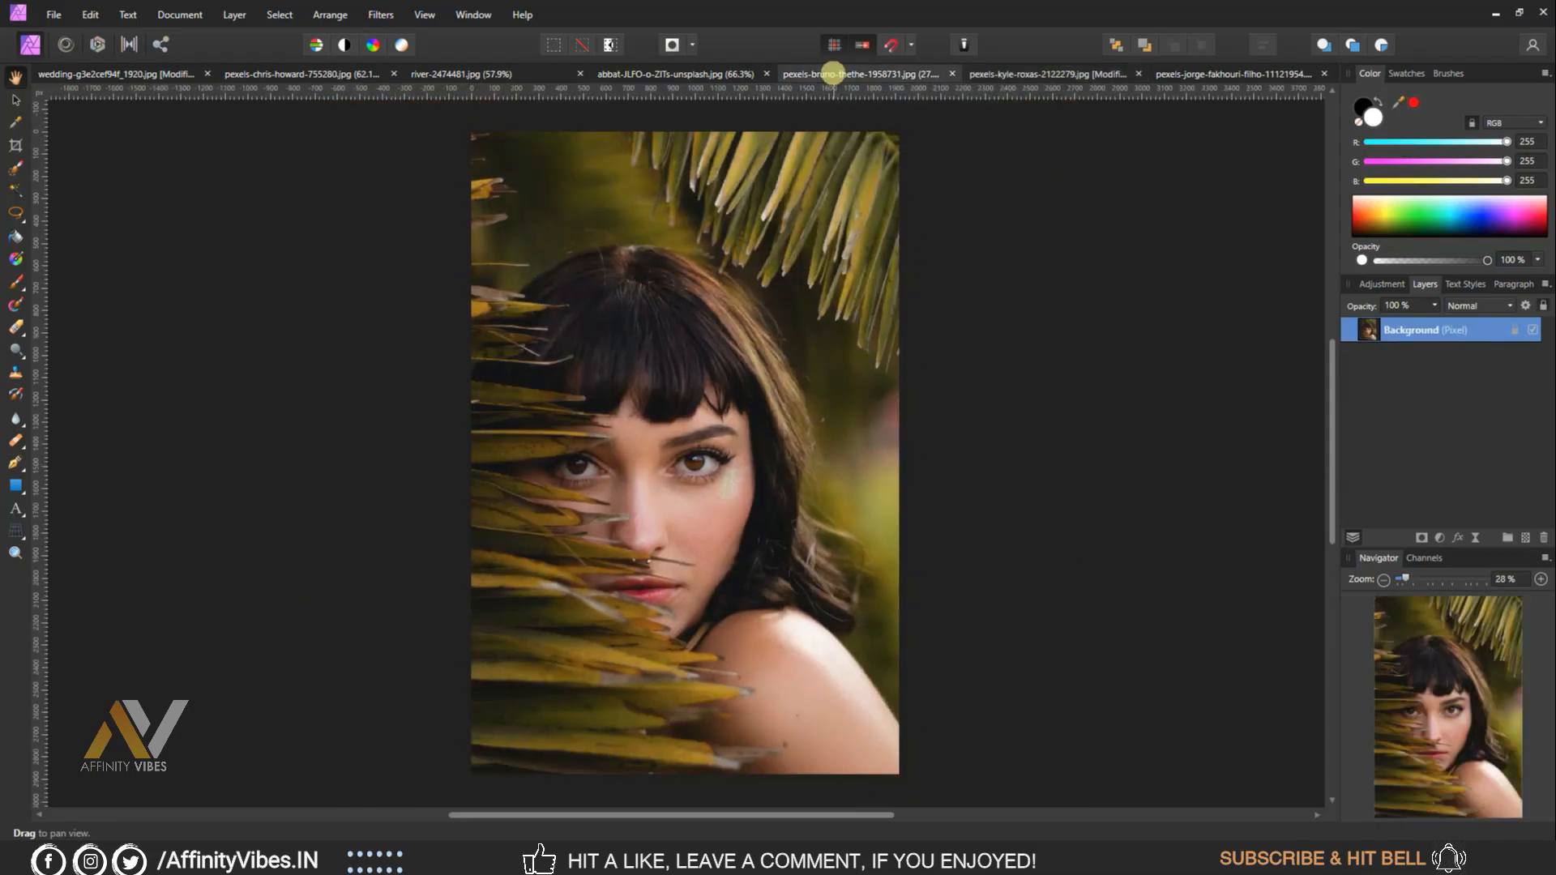
key("ctrl+v")
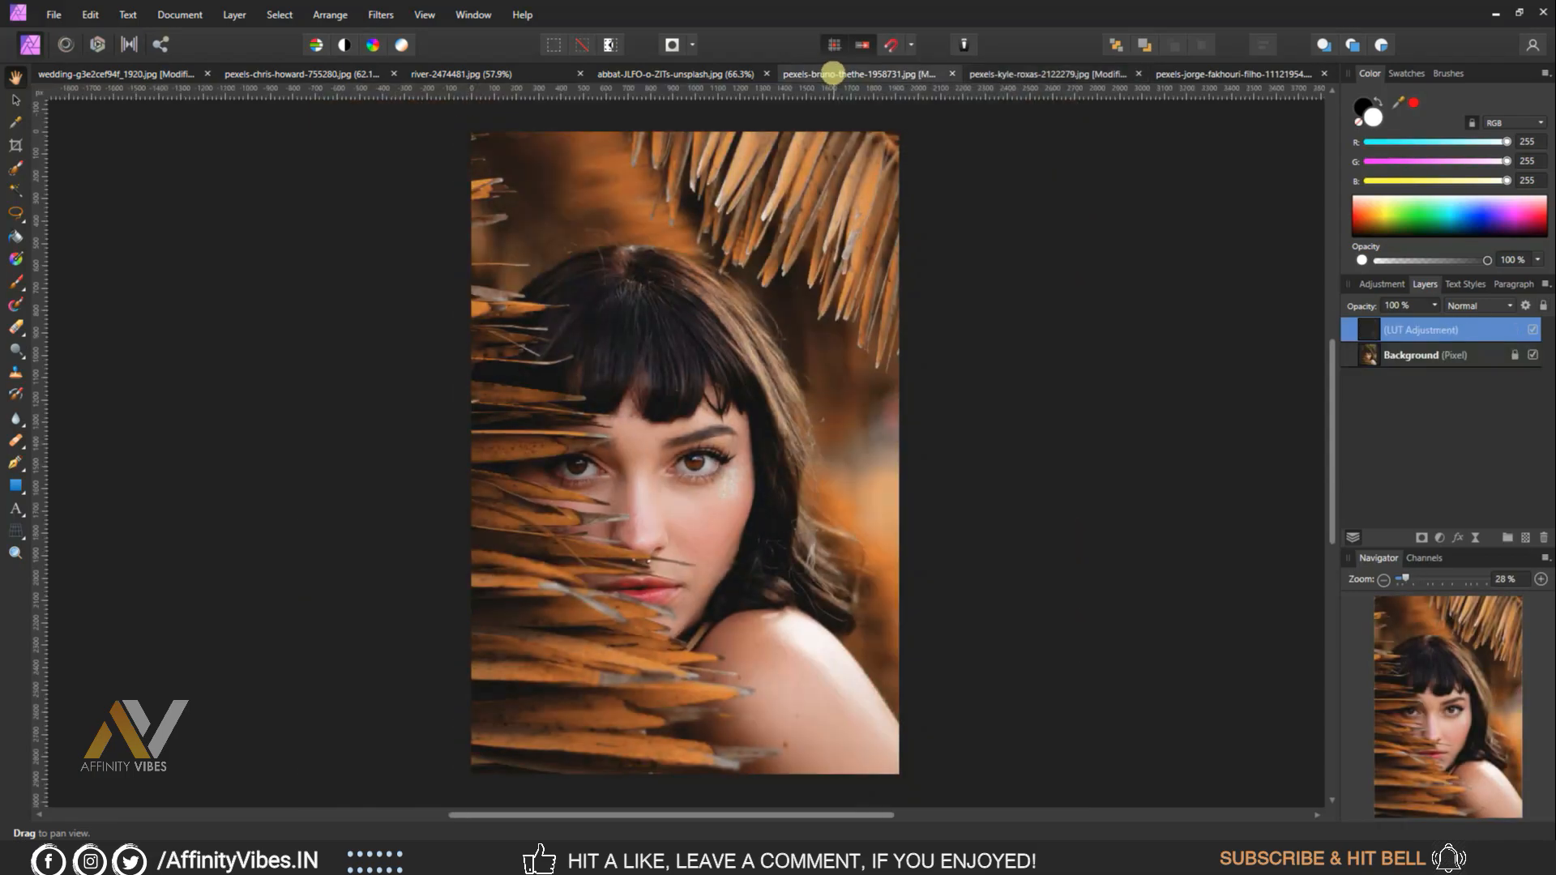
key("ctrl+plus")
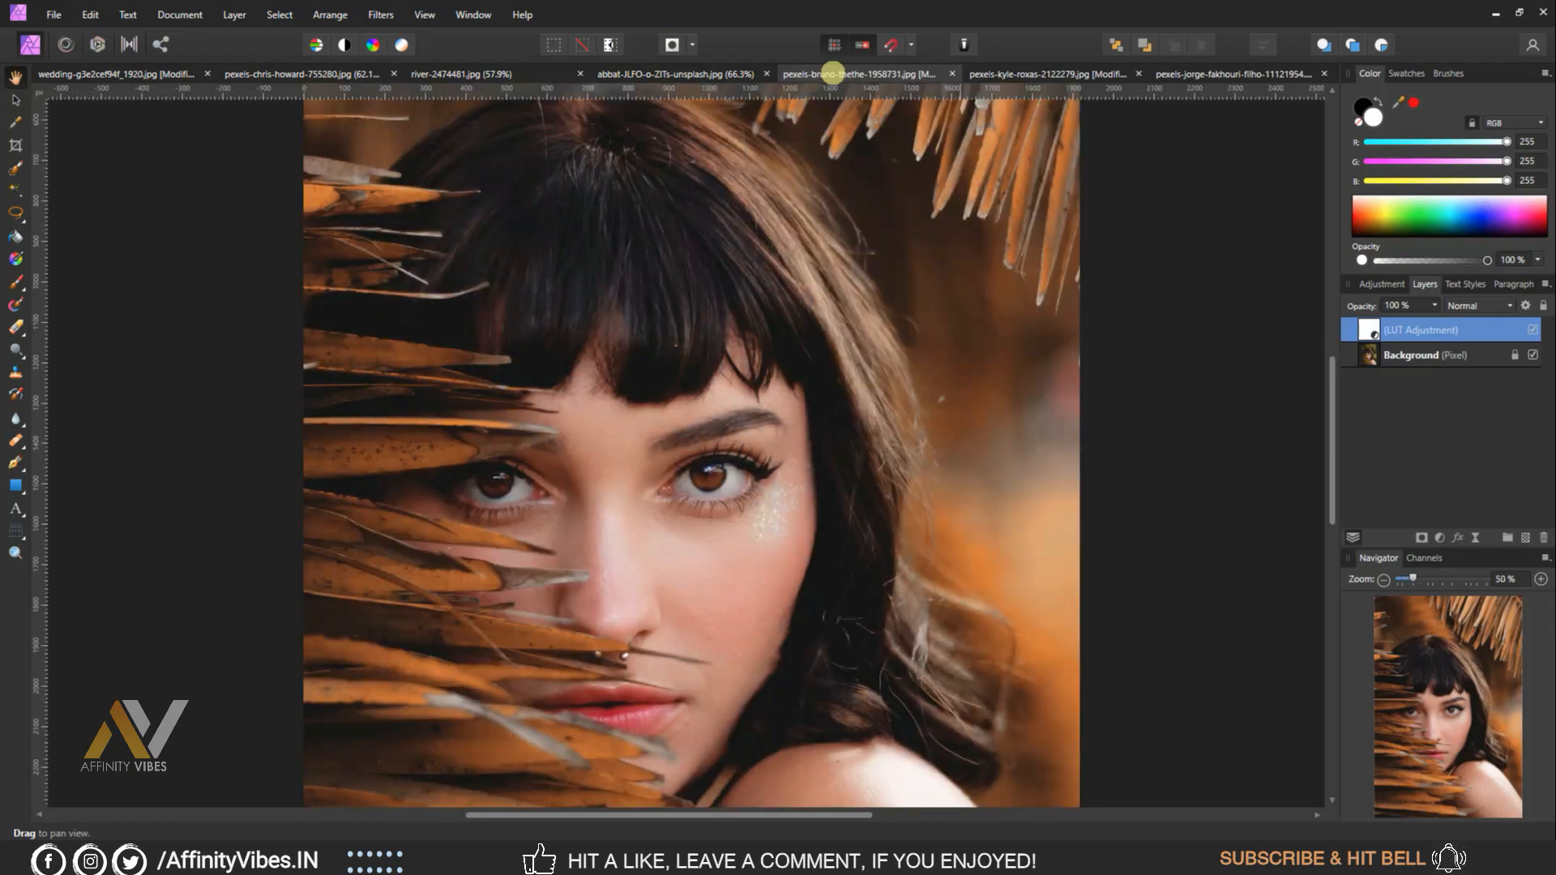
scroll(975, 289, "down", 2)
scroll(975, 289, "up", 2)
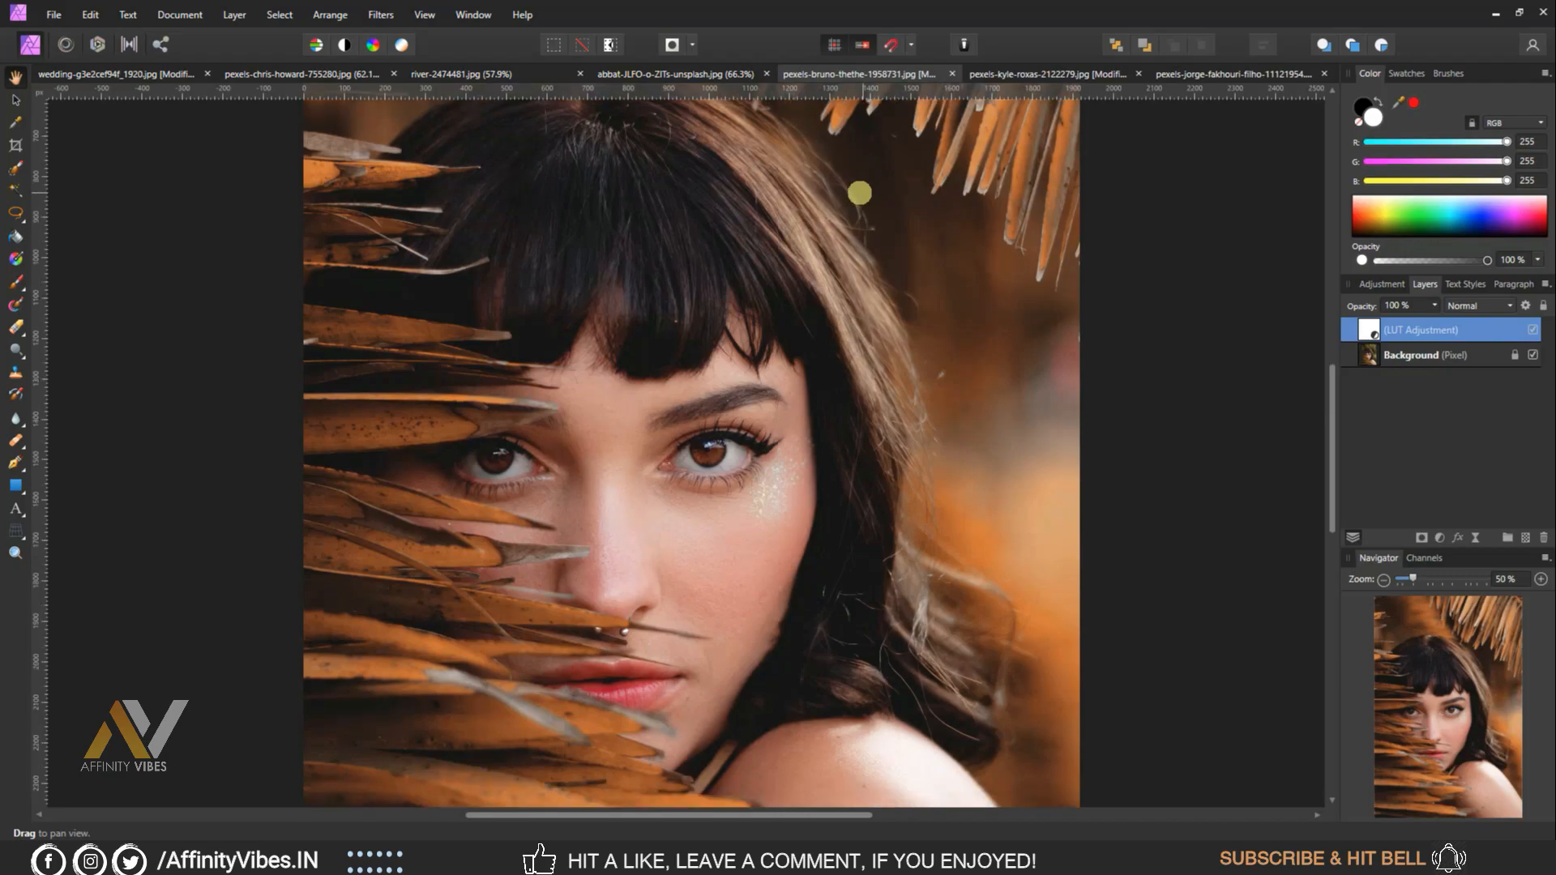
Paste the LUT adjustment layer into the abbat-JLFO-o-ZITs-unsplash photo and view the grade at 75%
left_click(695, 74)
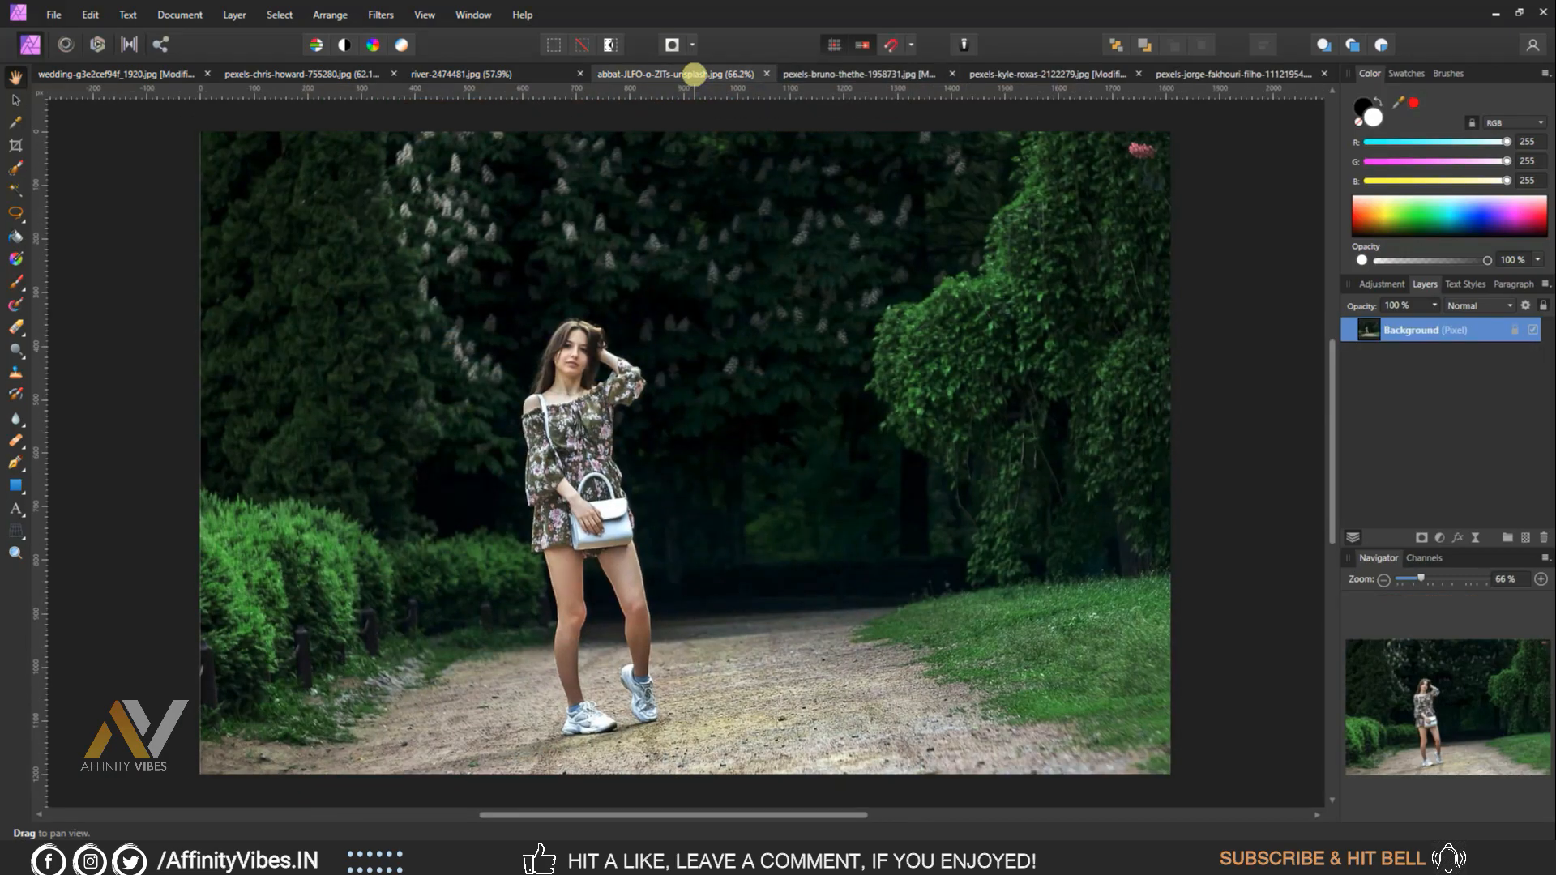
key("ctrl+v")
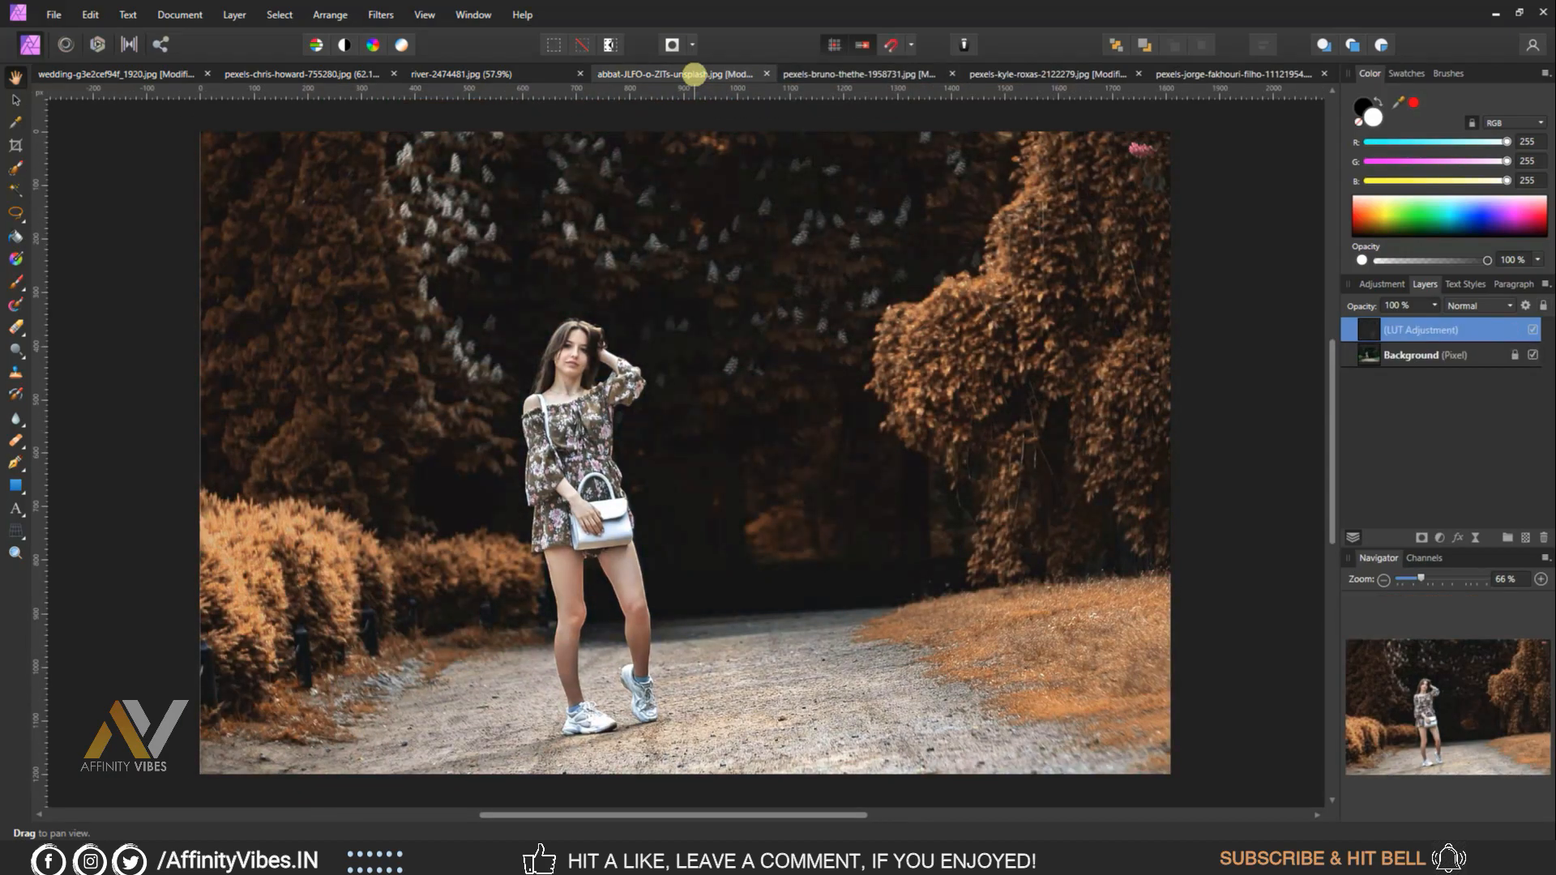
key("ctrl+plus")
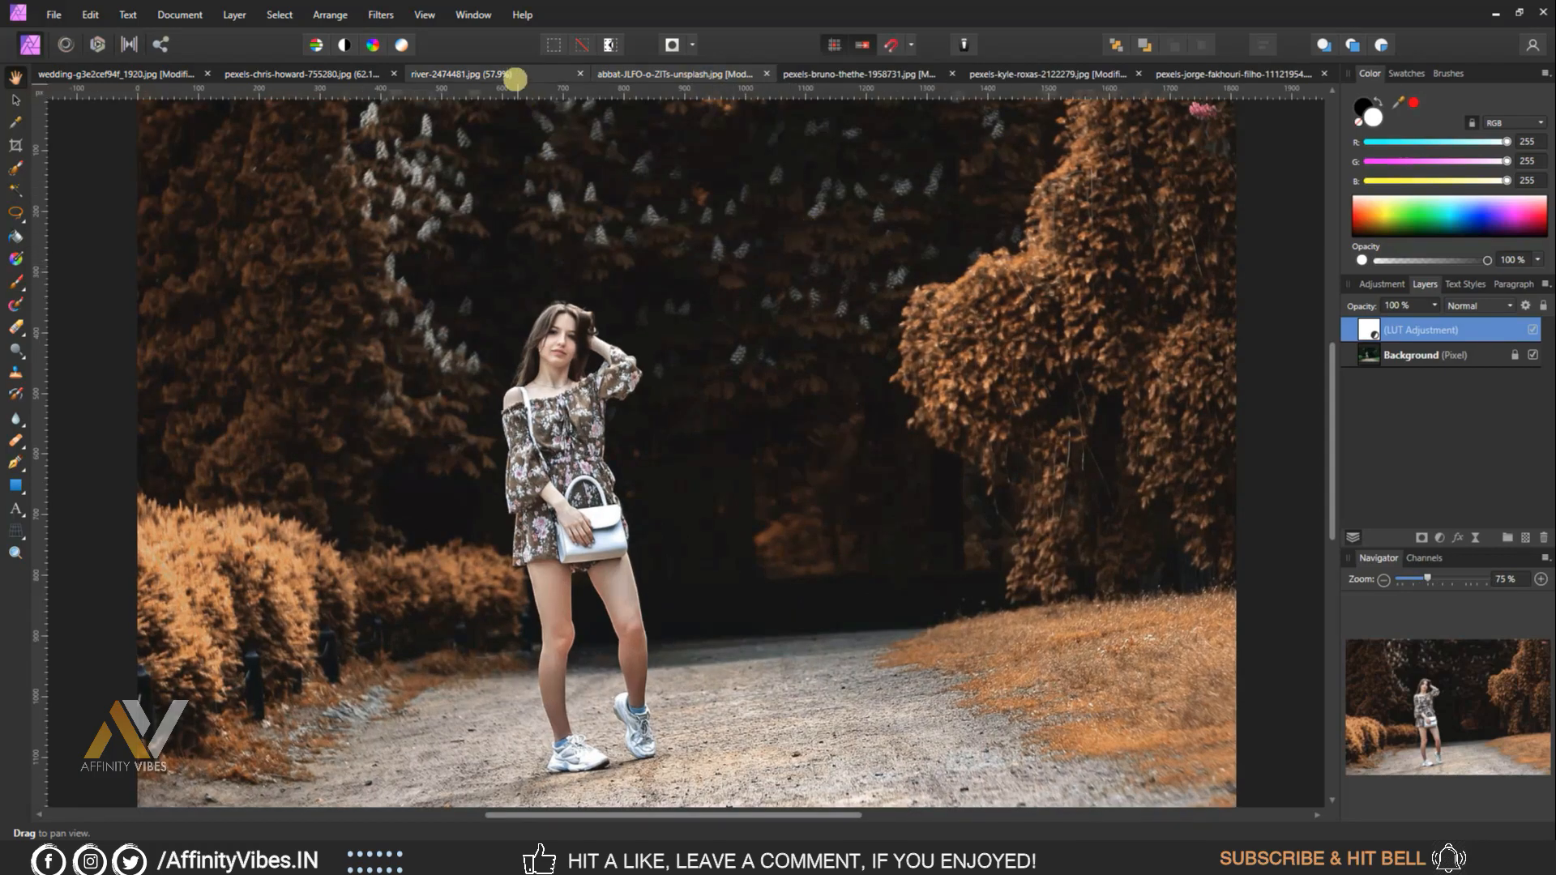
Paste the LUT adjustment layer into the river-2474481 and pexels 755280 photos and check each one at 75%
left_click(512, 72)
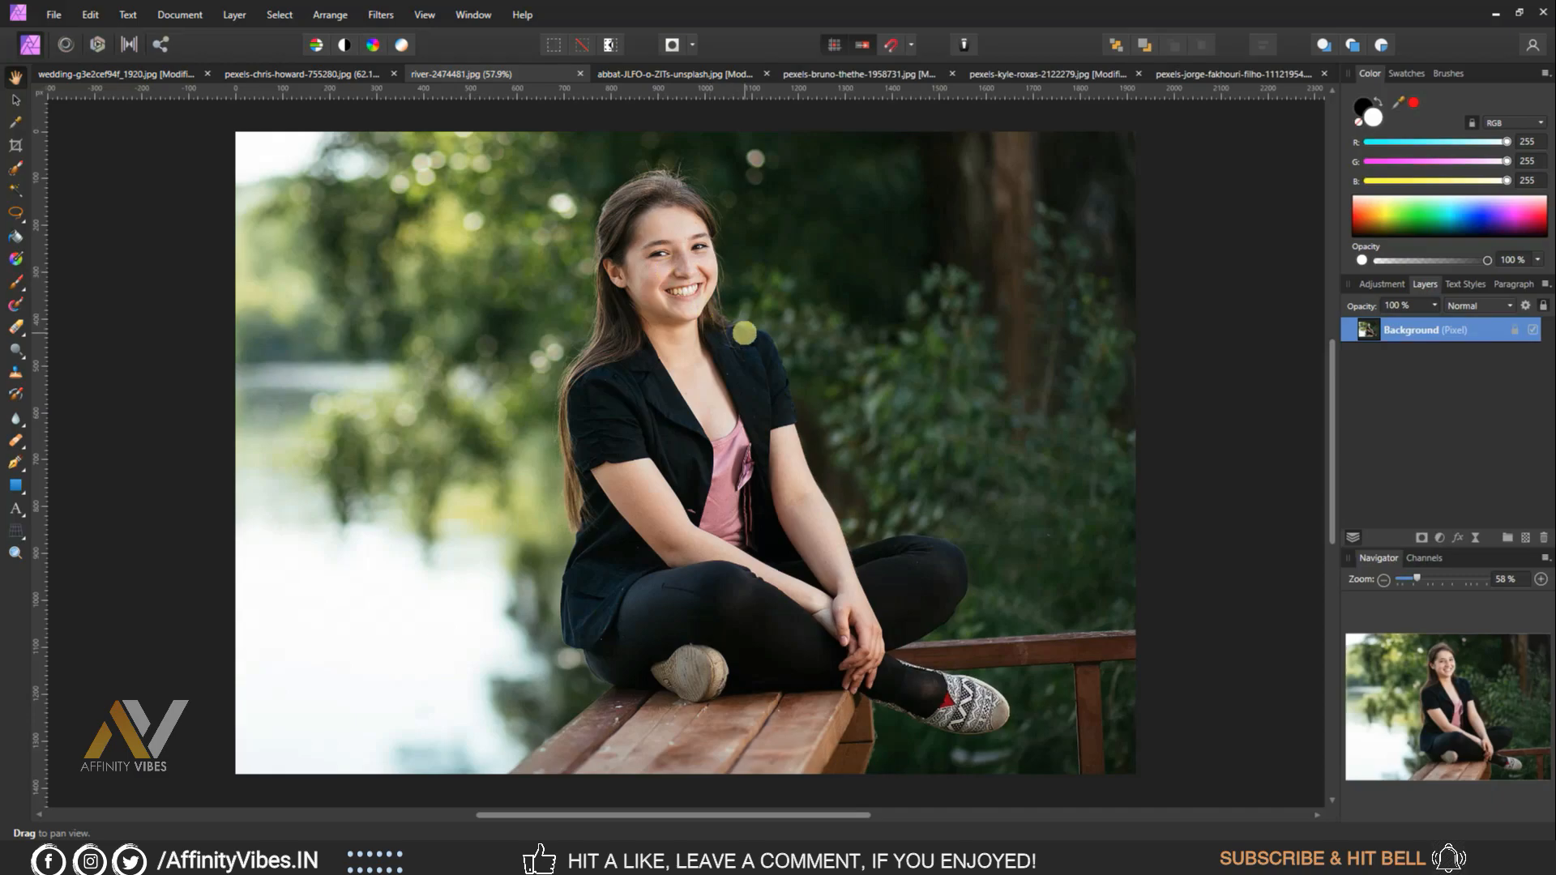
key("ctrl+v")
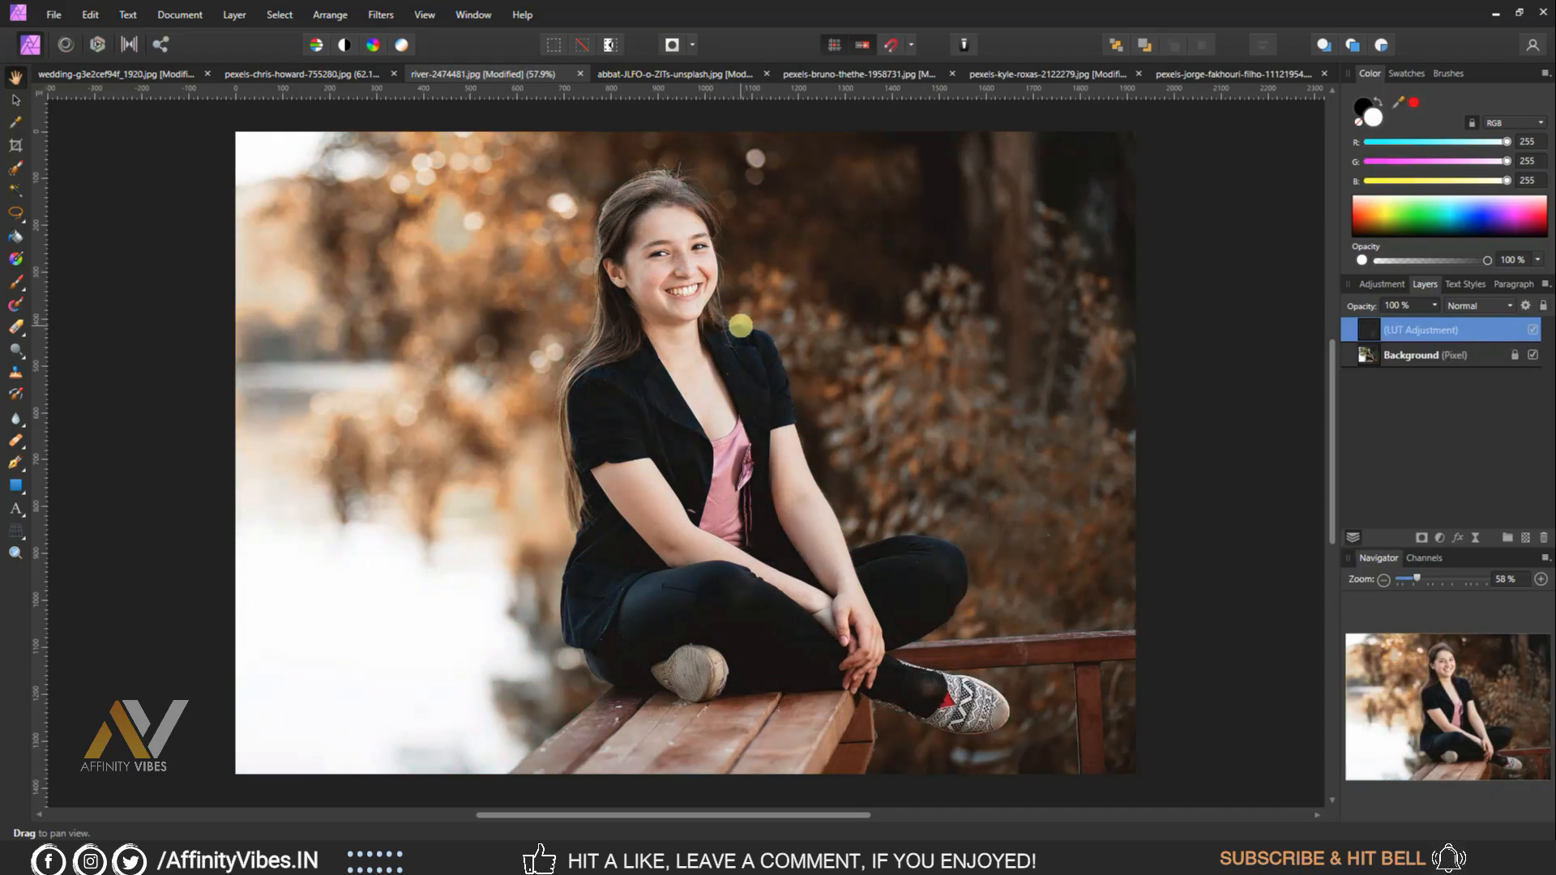
scroll(740, 326, "up", 2)
scroll(740, 325, "up", 2)
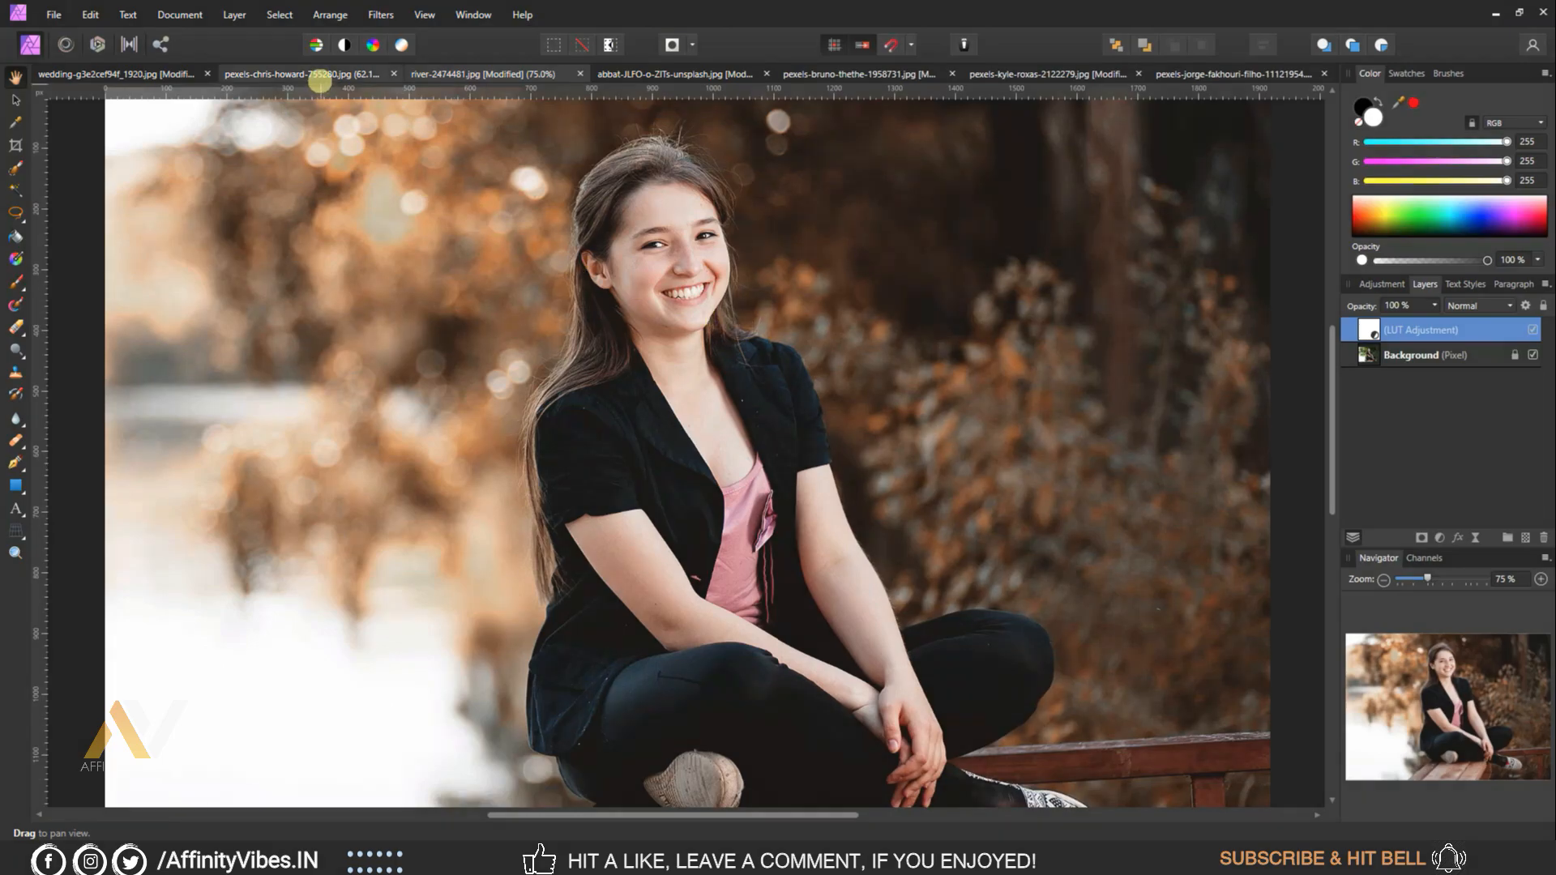
left_click(316, 74)
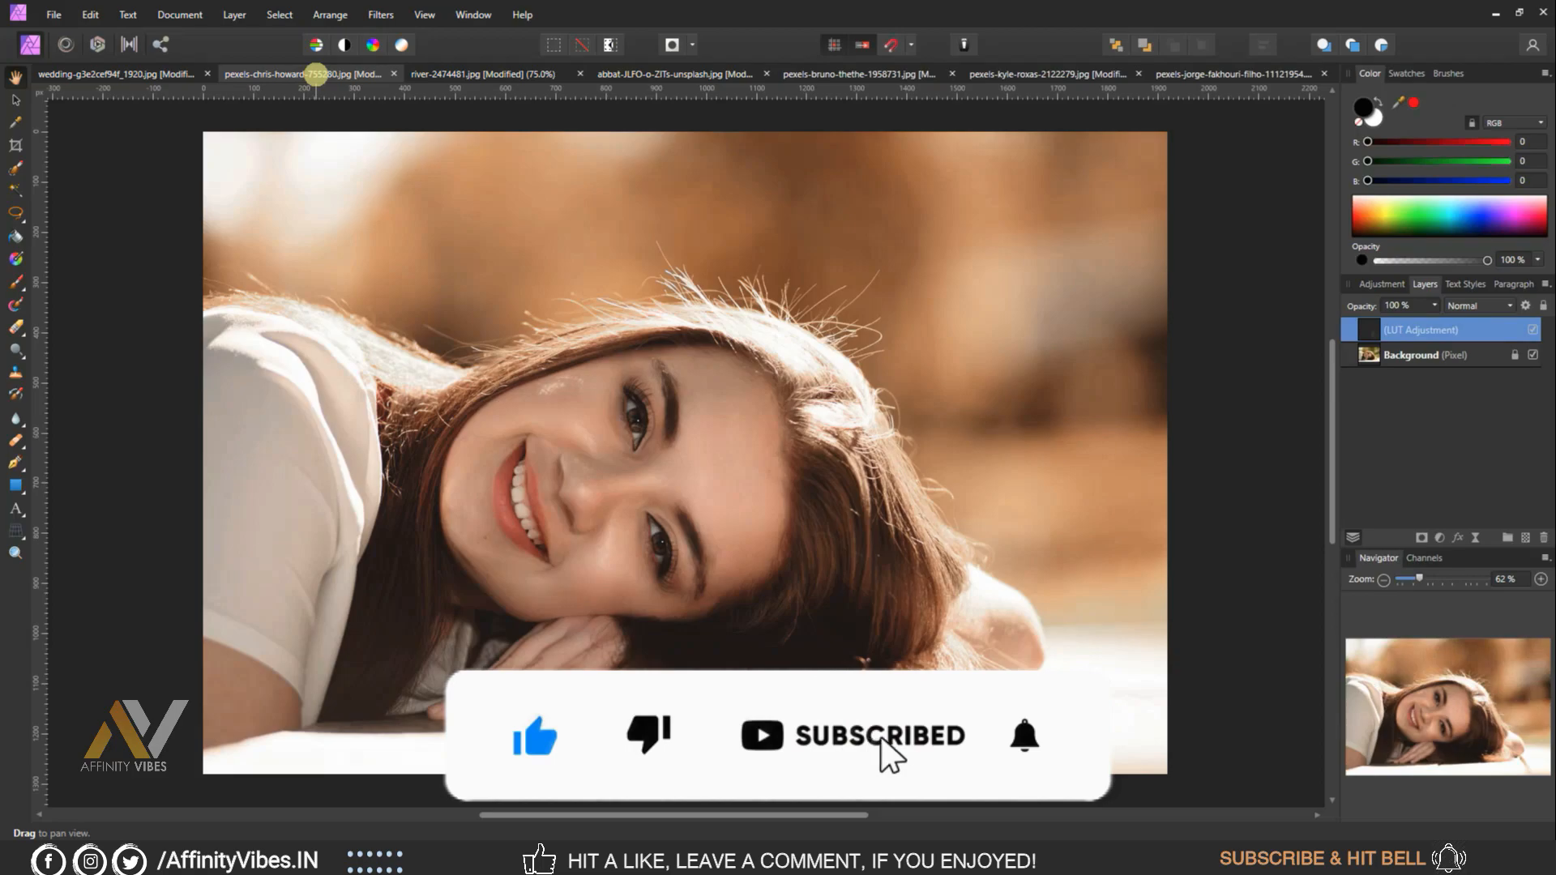
key("ctrl+plus")
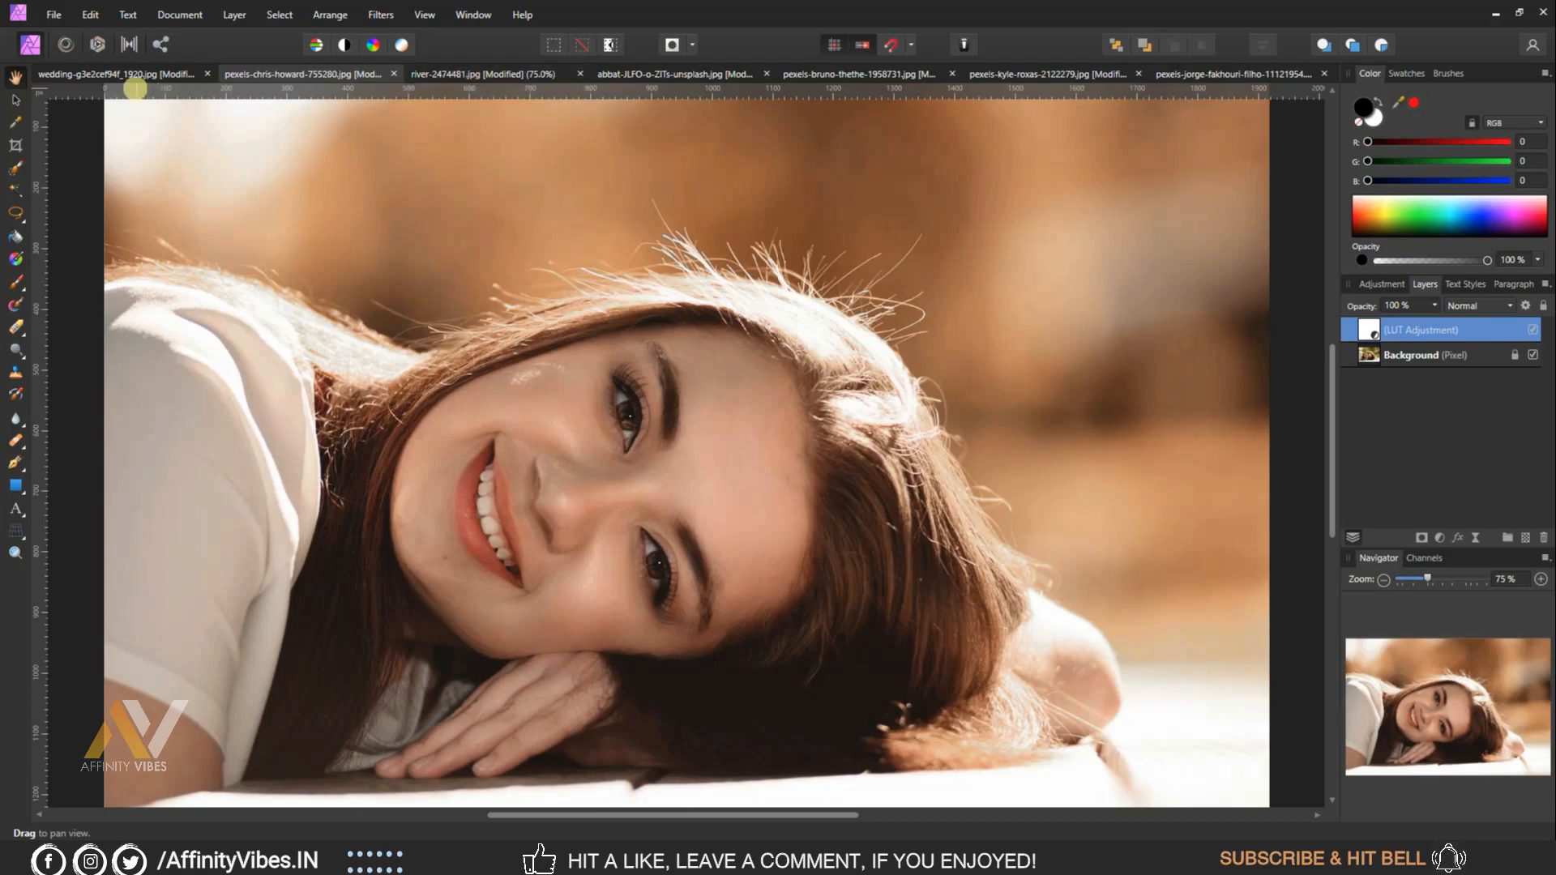
Compare the orange grade across the open photos, including pexels 11121954, pexels 2122279, river-2474481 and pexels 755280, ending on the wedding photo at 75%
left_click(126, 73)
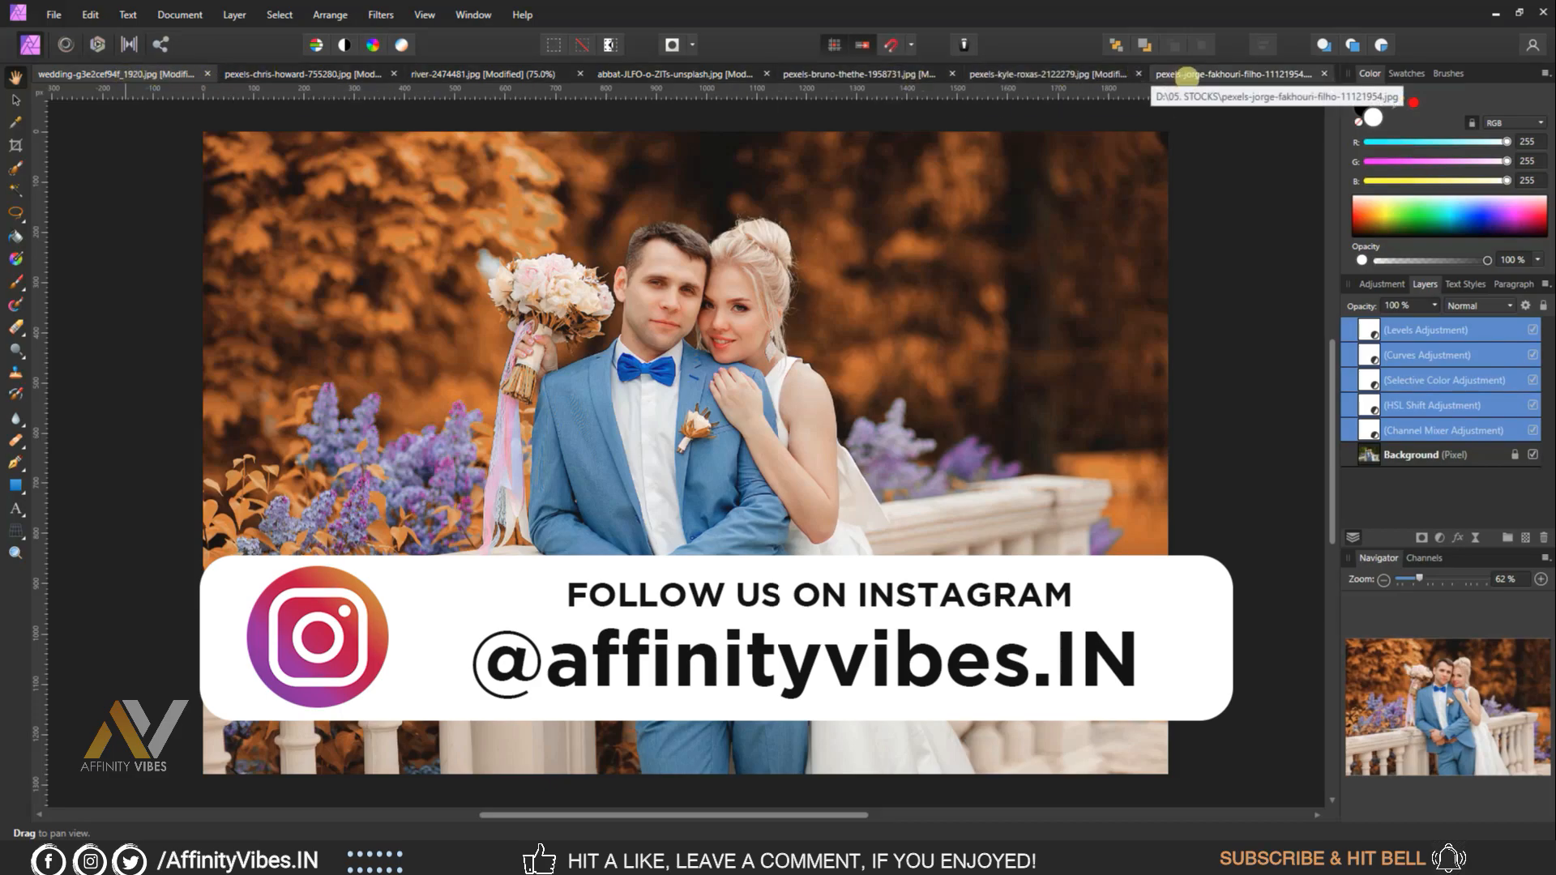
left_click(1188, 76)
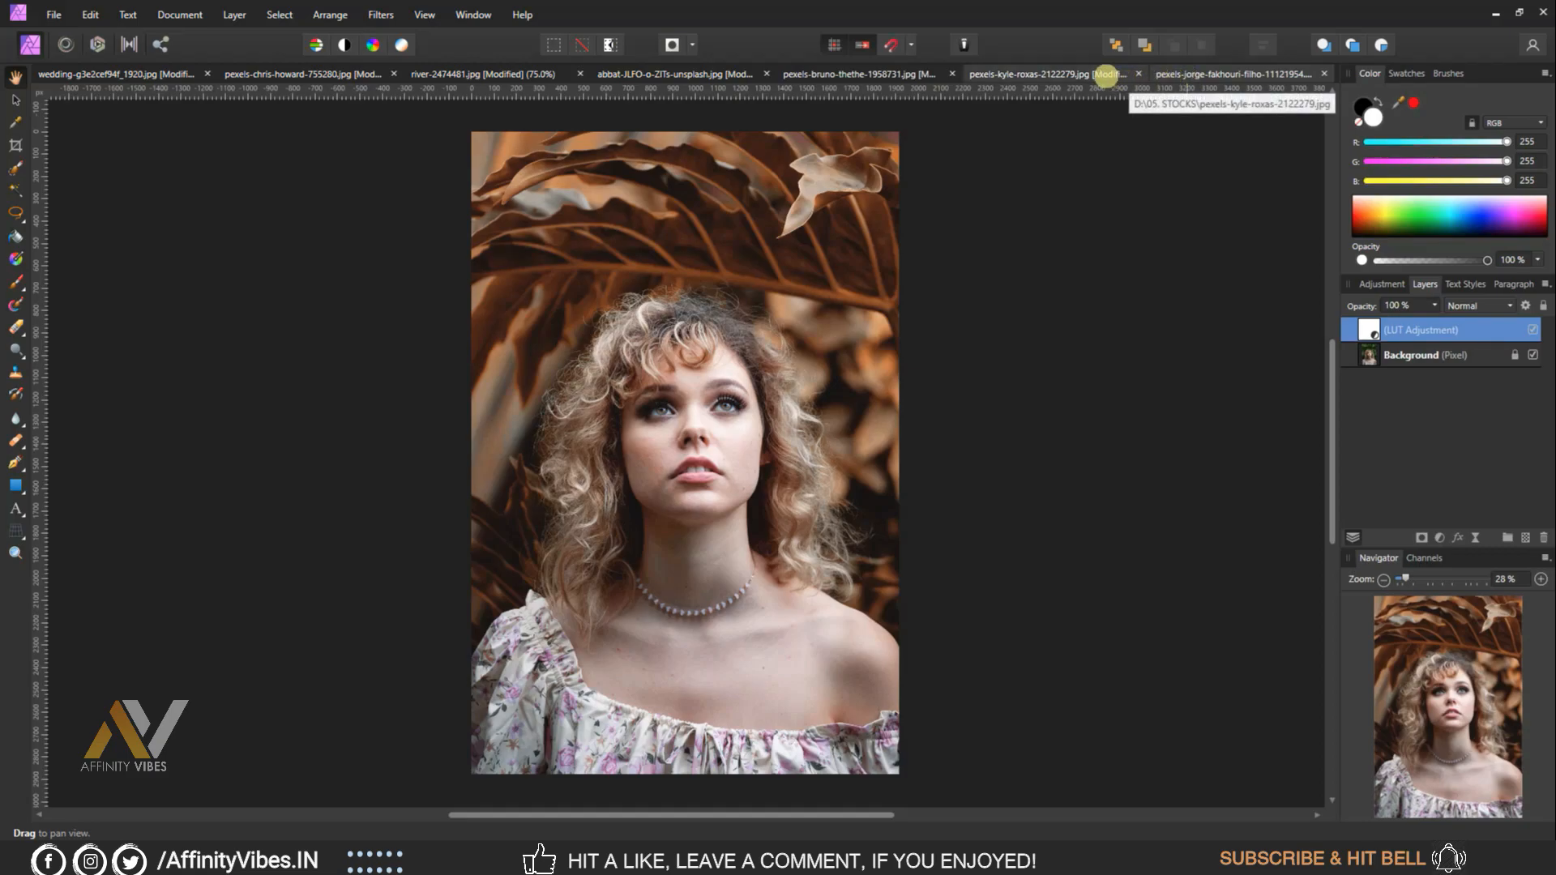
left_click(1107, 76)
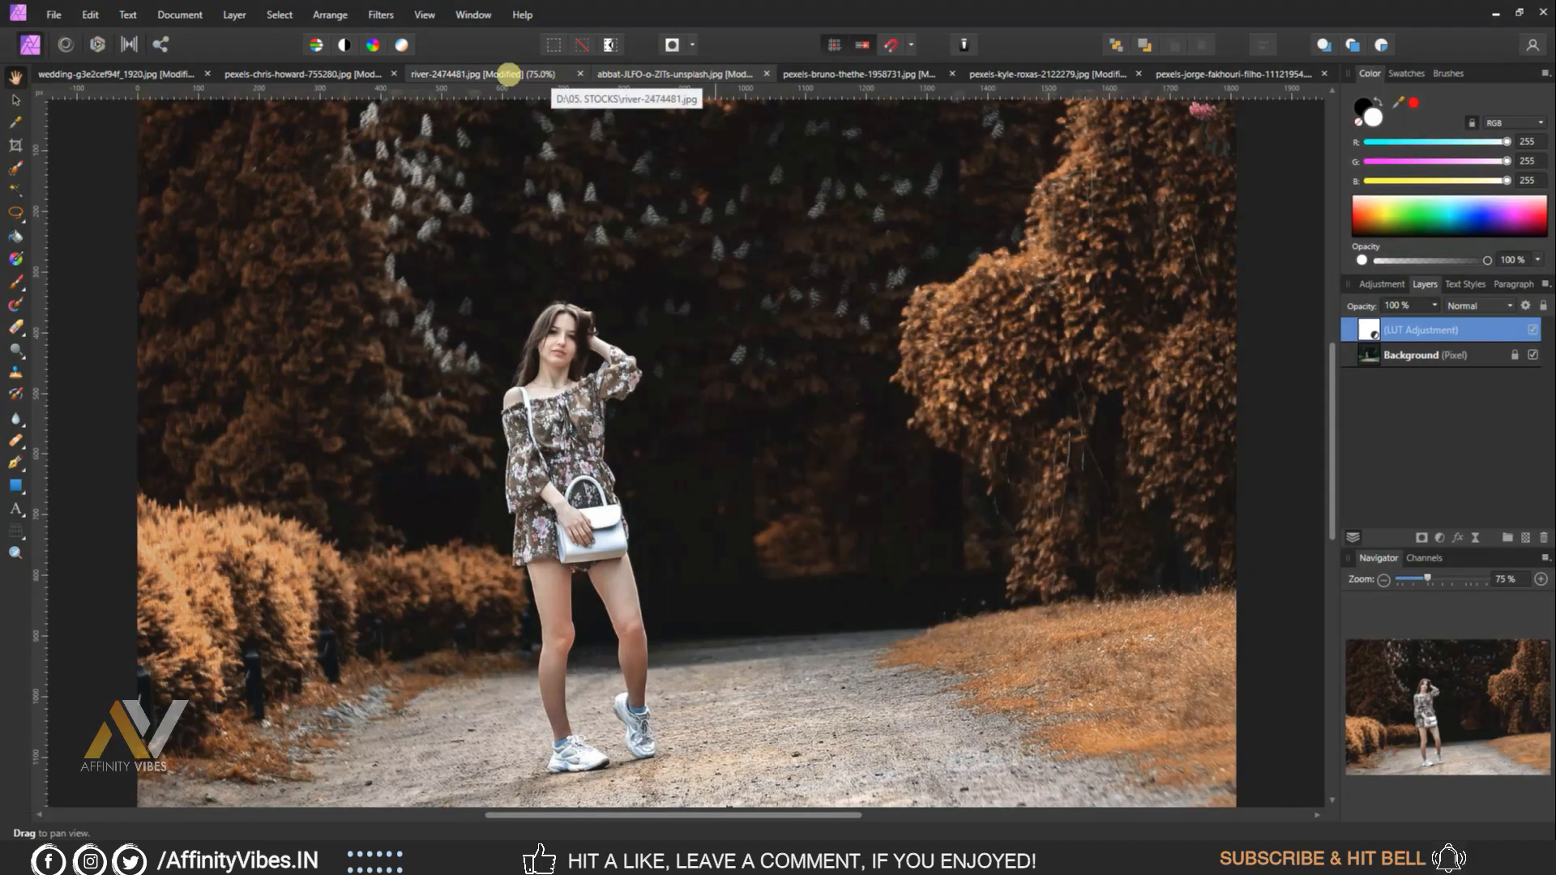
left_click(509, 74)
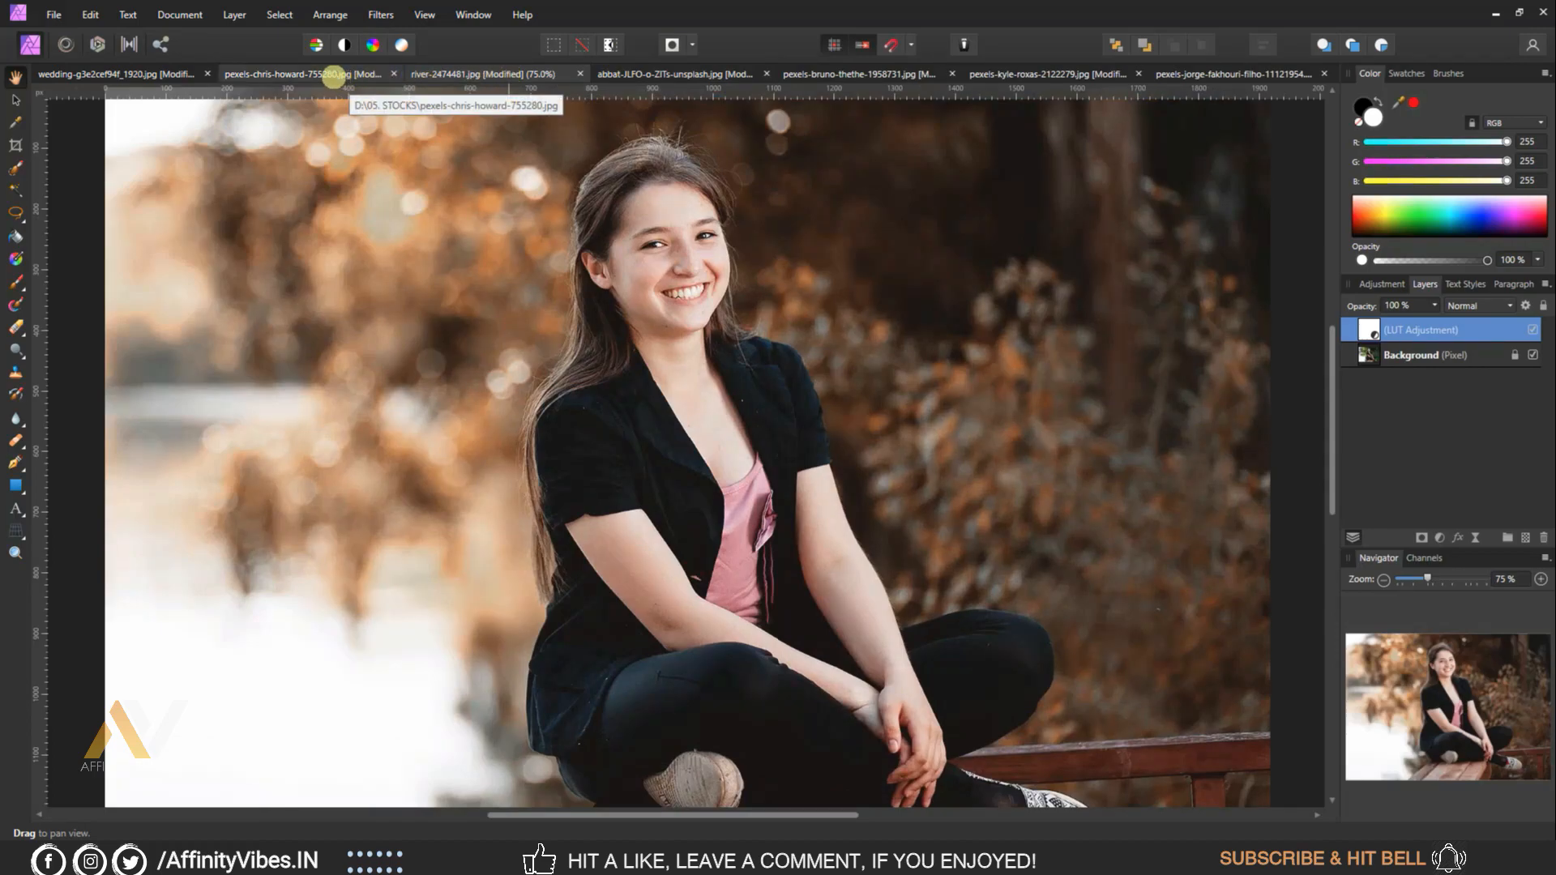
left_click(330, 75)
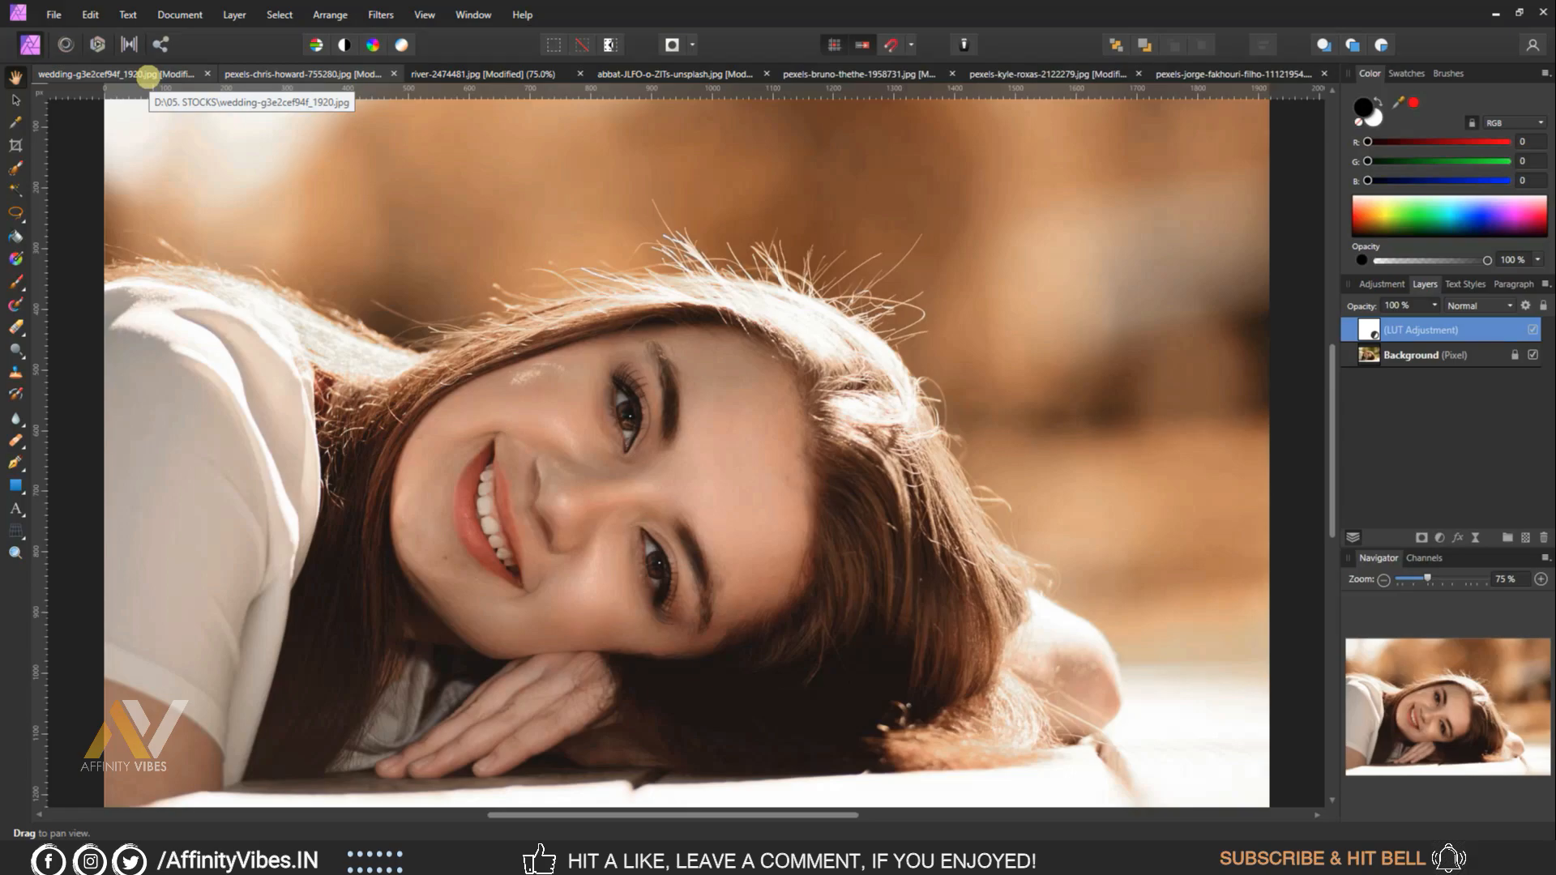
left_click(147, 76)
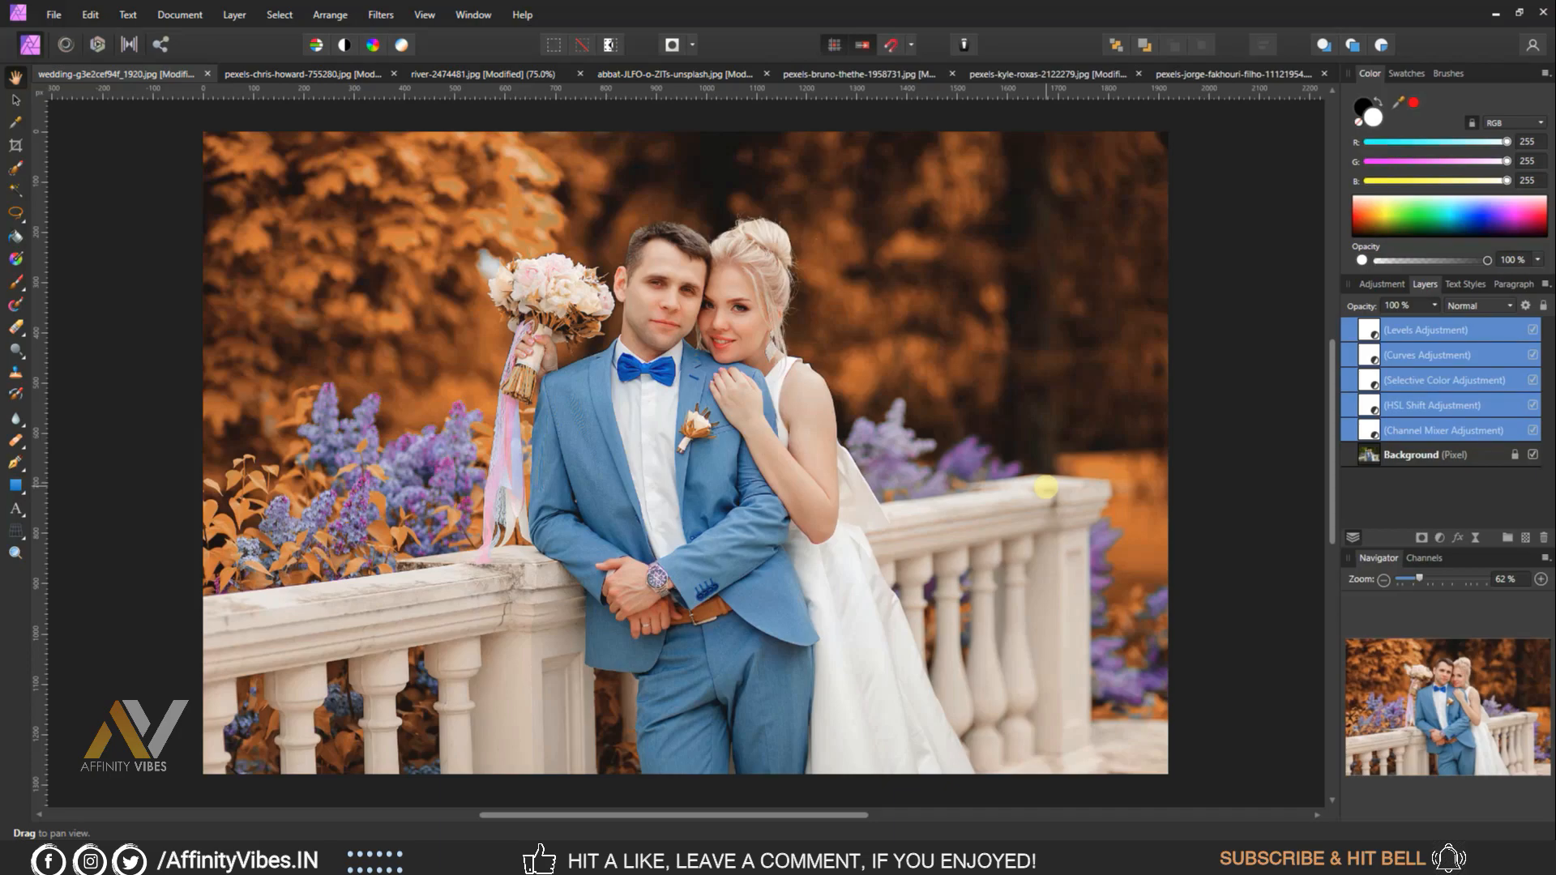
key("ctrl+plus")
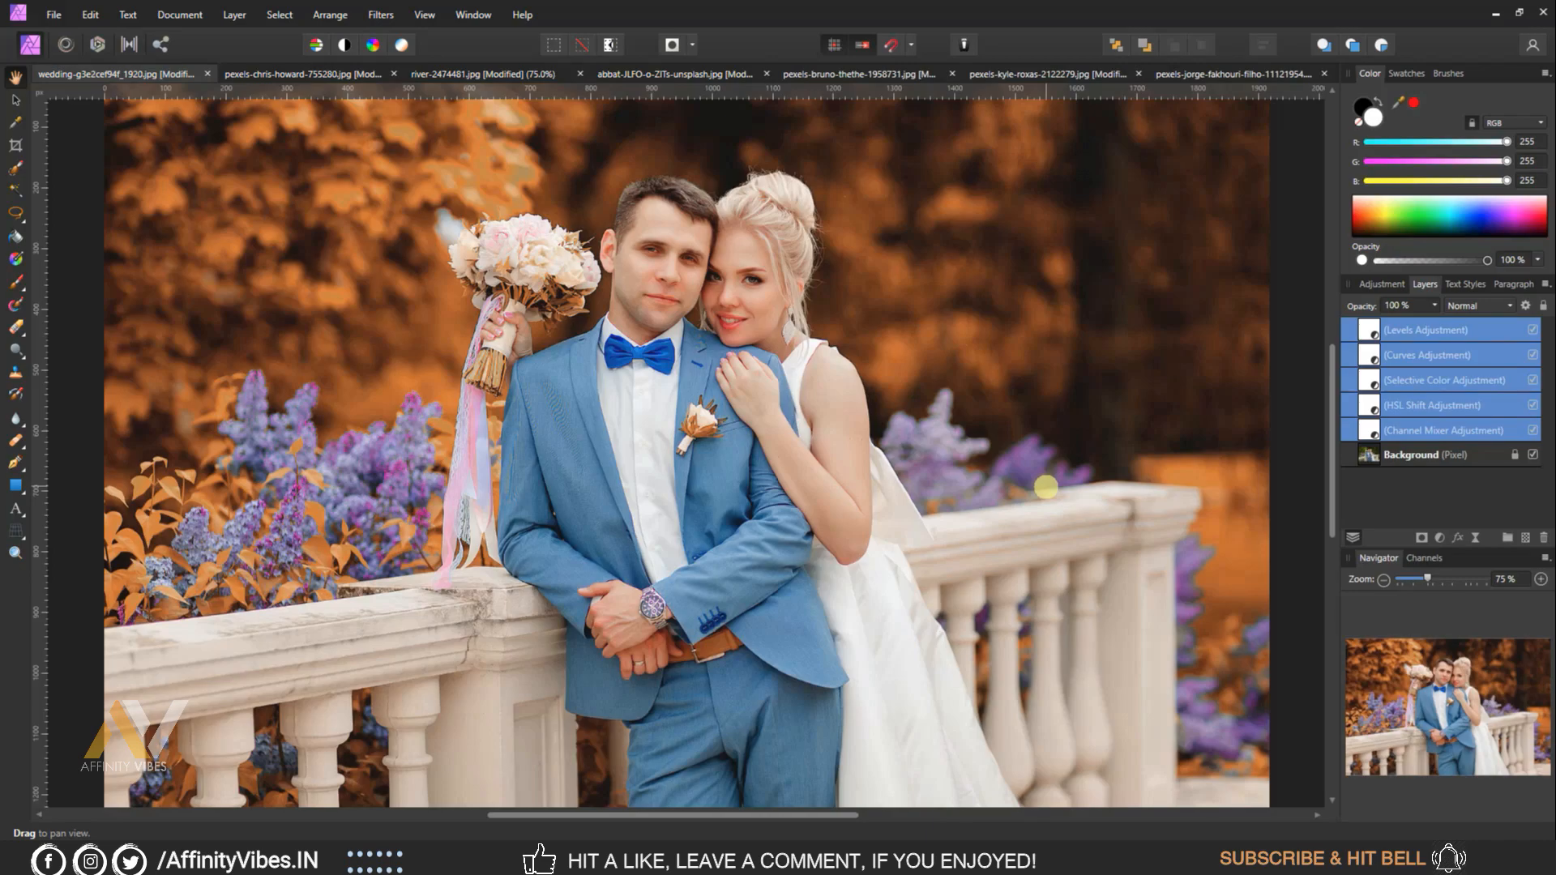